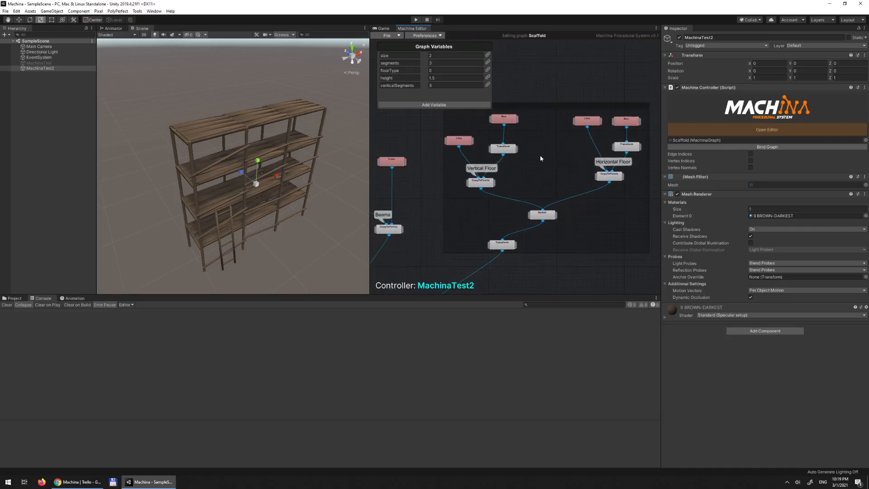
Step: Examine the scaffold model and the Flooring group with its vertical and horizontal floor branches, widening the graph editor slightly
left_click_drag(317, 199, 284, 167, "alt")
middle_click_drag(561, 73, 580, 79)
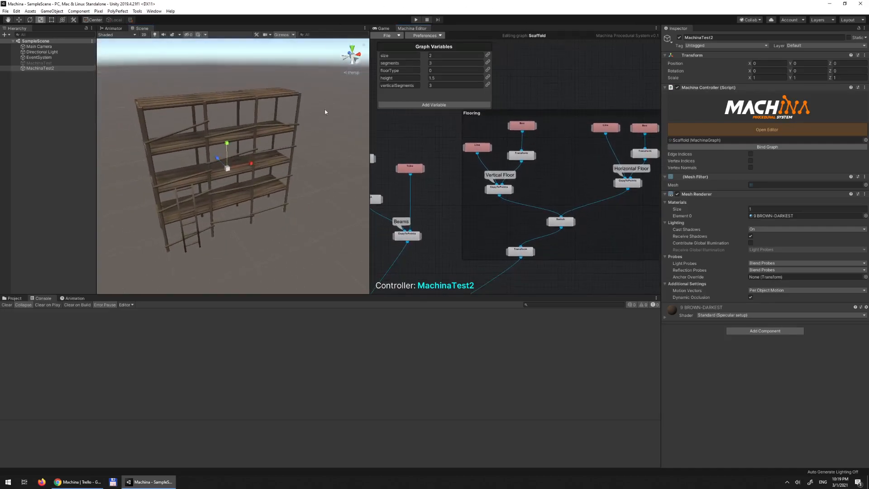
middle_click_drag(453, 148, 454, 131)
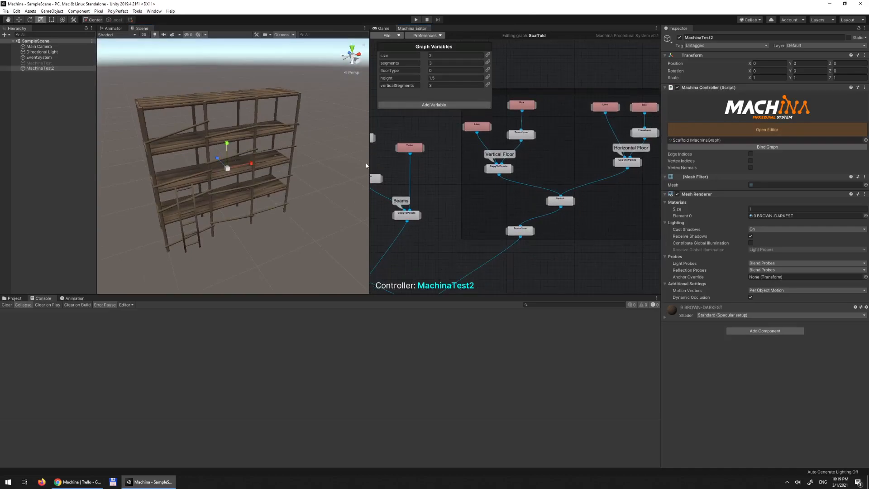
left_click_drag(370, 162, 361, 162)
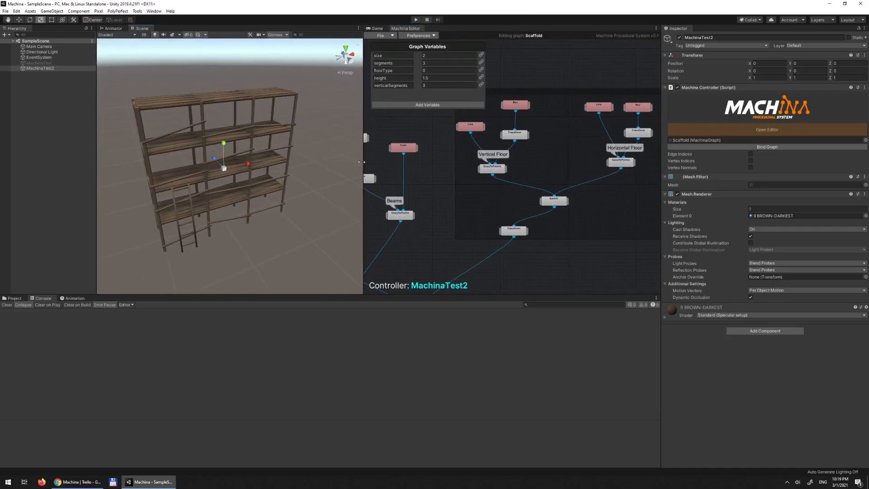
middle_click_drag(450, 170, 430, 220)
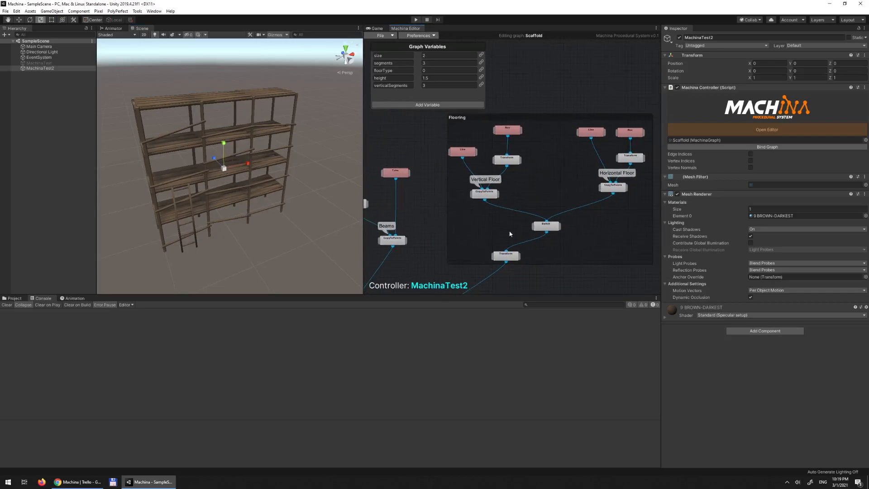
middle_click_drag(522, 235, 489, 235)
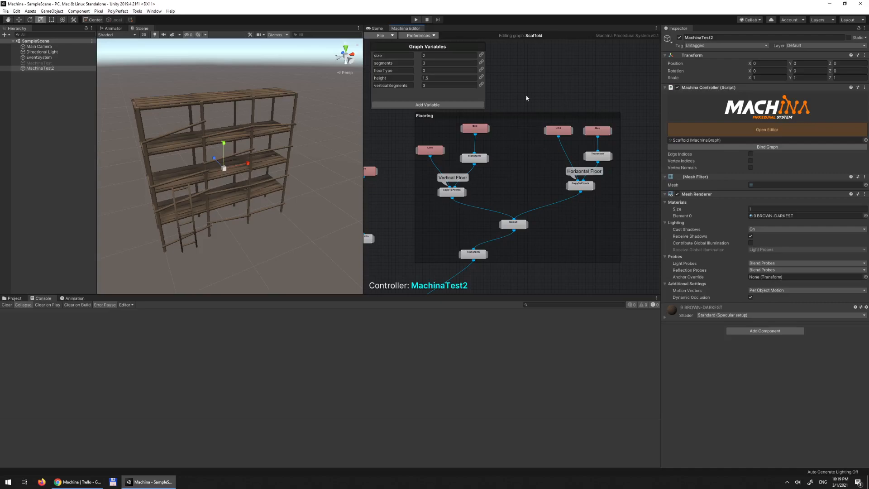
middle_click_drag(515, 145, 550, 153)
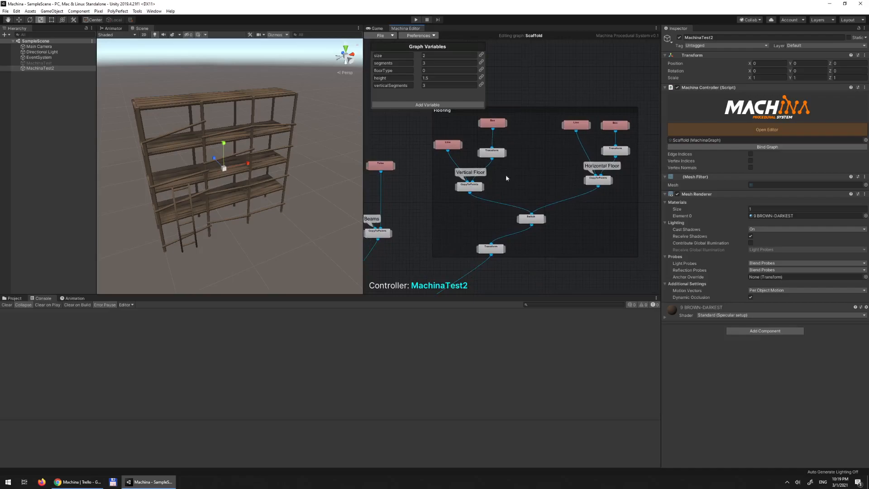
Step: Follow the graph connections from the Flooring group down to the final Merge and Material nodes
middle_click_drag(517, 232, 538, 153)
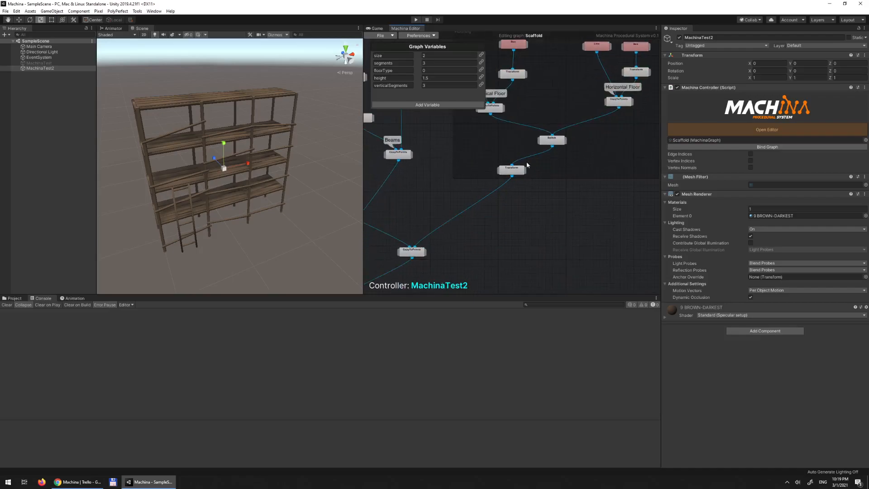
middle_click_drag(490, 188, 578, 127)
middle_click_drag(420, 205, 514, 141)
middle_click_drag(446, 172, 551, 112)
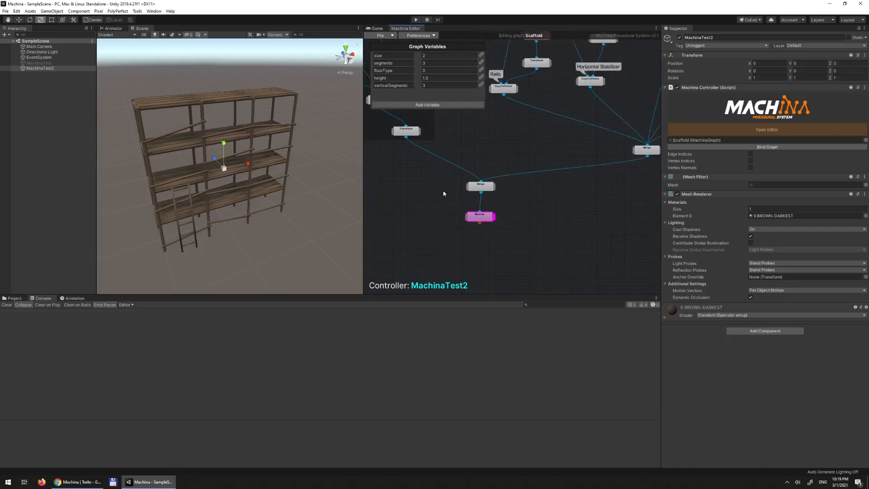
middle_click_drag(512, 207, 524, 262)
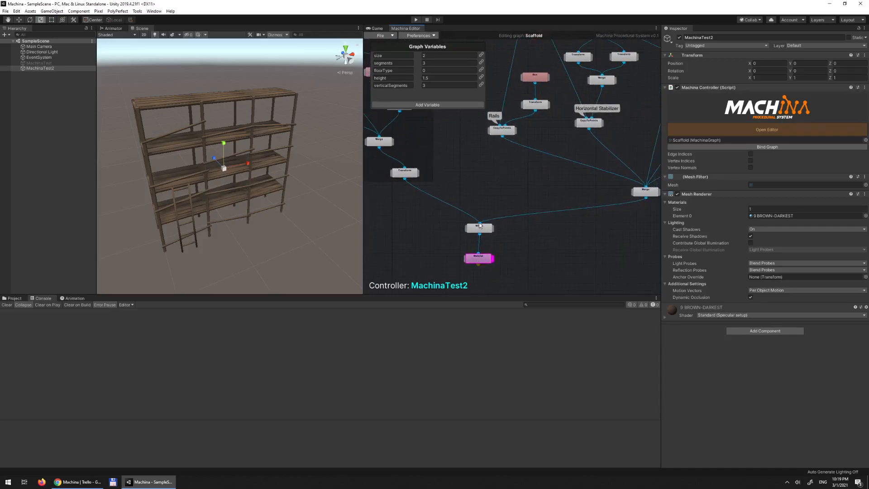
middle_click_drag(568, 182, 507, 282)
middle_click_drag(566, 97, 557, 228)
middle_click_drag(470, 280, 510, 147)
middle_click_drag(477, 243, 516, 82)
Step: Toggle the final Material node's output off and on, and inspect the node's properties and highlighted geometry
left_click(501, 198)
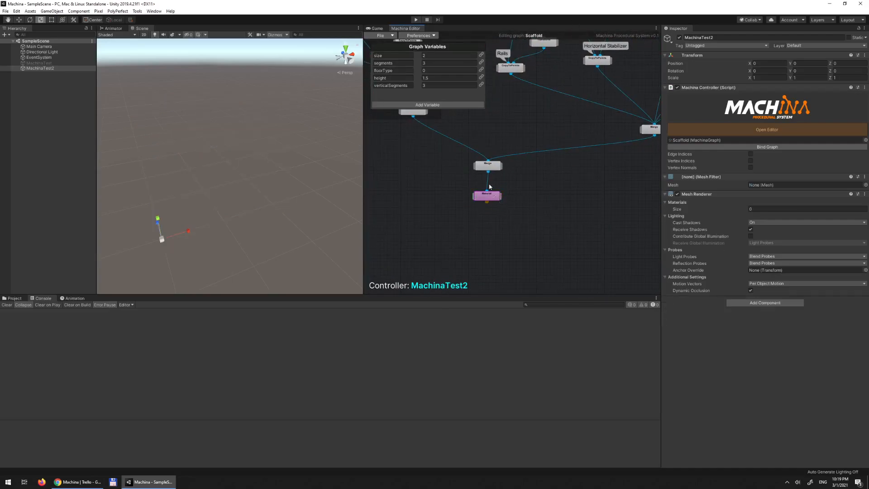
left_click(482, 197)
left_click_drag(222, 179, 257, 194, "alt")
mouse_move(273, 161)
left_mouse_down("alt")
mouse_move(257, 179)
mouse_move(260, 162)
left_mouse_up("alt")
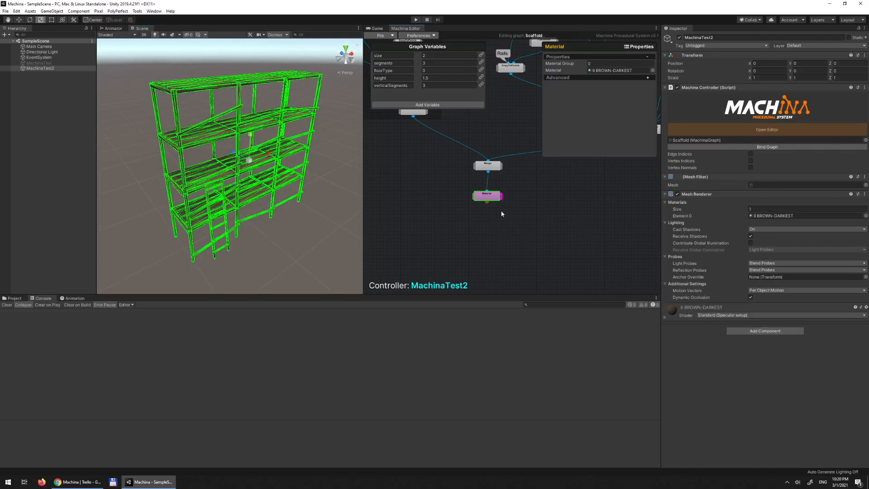
left_click(514, 240)
left_click_drag(305, 162, 305, 162, "alt")
middle_click_drag(550, 209, 559, 239)
mouse_move(506, 210)
middle_mouse_down()
mouse_move(542, 235)
mouse_move(552, 210)
mouse_move(537, 188)
mouse_move(592, 241)
mouse_move(557, 177)
middle_mouse_up()
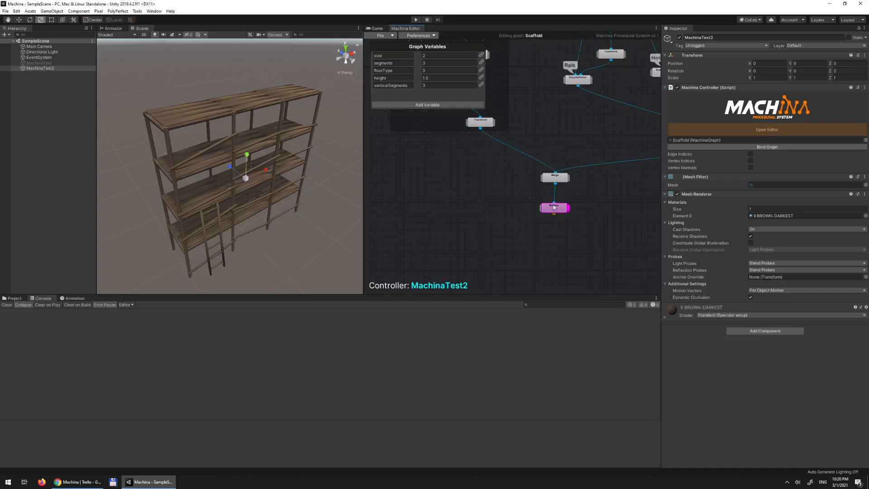
Step: Survey the whole scaffold graph, from the Flooring group and Beams branch across to the Rails, Horizontal Stabilizer and Ladder sections
middle_click_drag(556, 205, 555, 235)
mouse_move(517, 177)
middle_mouse_down()
mouse_move(576, 259)
mouse_move(422, 193)
middle_mouse_up()
middle_click_drag(552, 196, 443, 208)
middle_click_drag(634, 125, 469, 241)
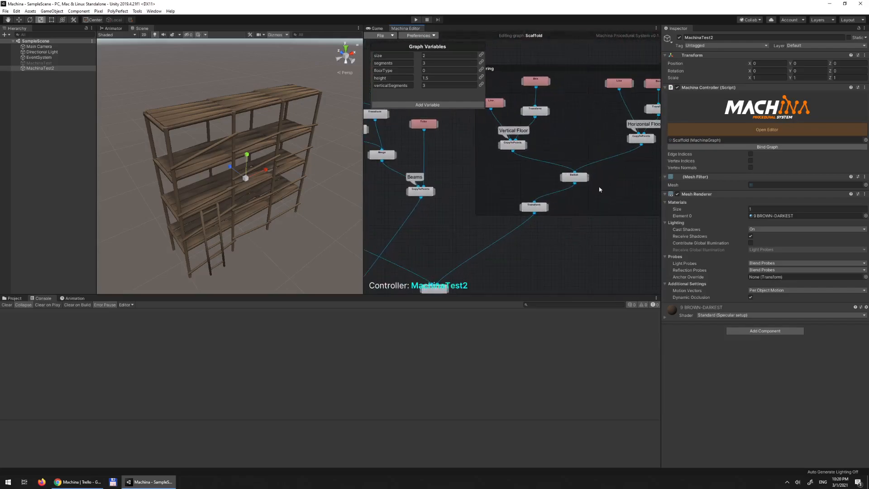
mouse_move(254, 182)
left_mouse_down("alt")
mouse_move(230, 144)
mouse_move(257, 171)
left_mouse_up("alt")
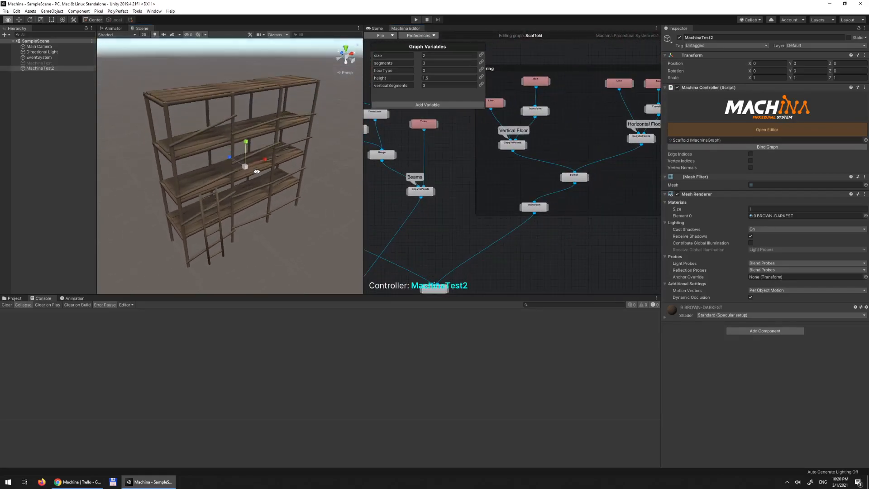
mouse_move(453, 244)
middle_mouse_down()
mouse_move(540, 203)
mouse_move(538, 188)
mouse_move(489, 272)
middle_mouse_up()
middle_click_drag(506, 177, 481, 223)
scroll(543, 209, "up", 3)
middle_click_drag(631, 220, 530, 178)
middle_click_drag(449, 213, 614, 202)
scroll(543, 199, "down", 5)
middle_click_drag(453, 194, 573, 191)
middle_click_drag(491, 156, 546, 132)
middle_click_drag(505, 181, 572, 130)
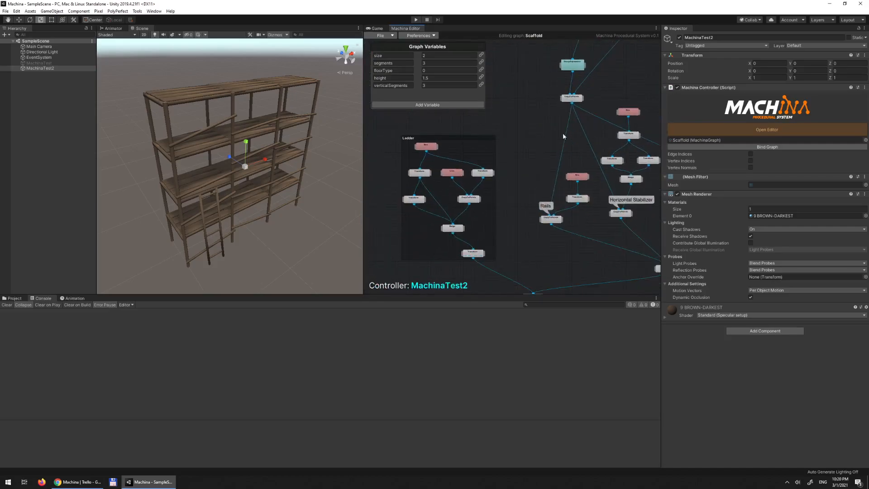
Step: Set the graph variable size to 3 and segments to 5
left_click_drag(181, 214, 212, 176, "alt")
left_click(448, 55)
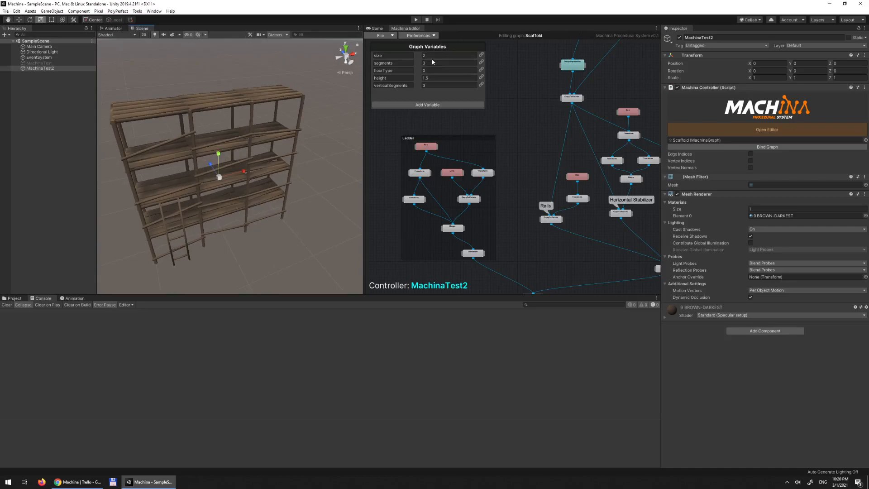
type("3")
left_click(427, 62)
type("4")
left_click_drag(427, 63, 415, 62)
type("5")
Step: Set the graph variables floorType to 1, height to 2 and verticalSegments to 4
left_click(432, 70)
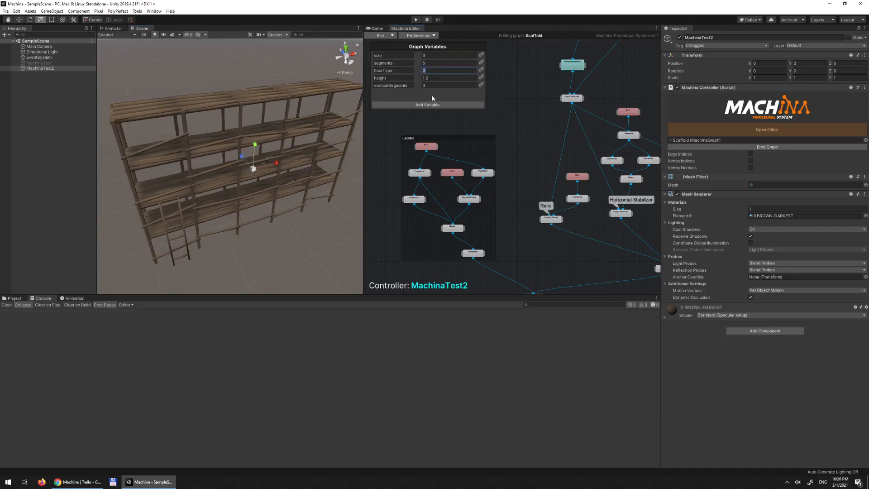
type("1")
left_click_drag(236, 136, 257, 119, "alt")
left_click_drag(430, 78, 406, 93)
type("2")
type("4")
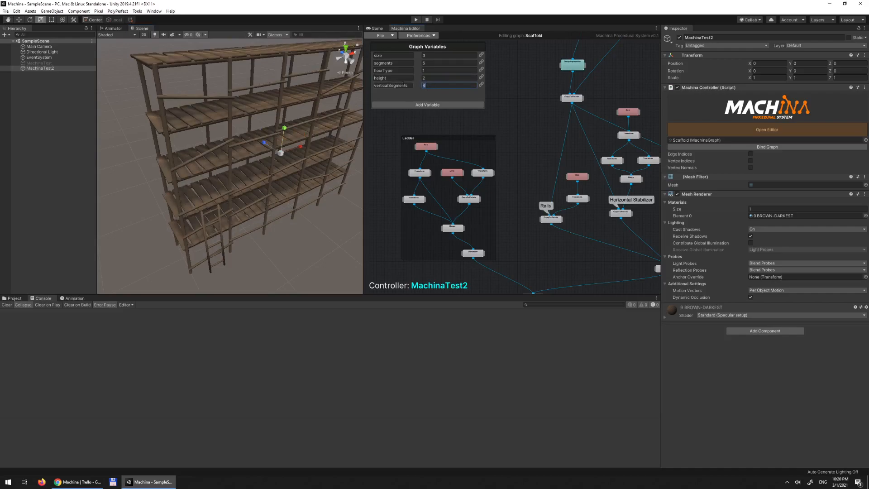
Step: Increase verticalSegments to 6 and 8, and inspect the scaffold from several angles
key("BackSpace")
type("6")
left_click_drag(262, 150, 285, 133, "alt")
left_click(448, 86)
type("7")
key("BackSpace")
type("8")
middle_click_drag(327, 89, 327, 128)
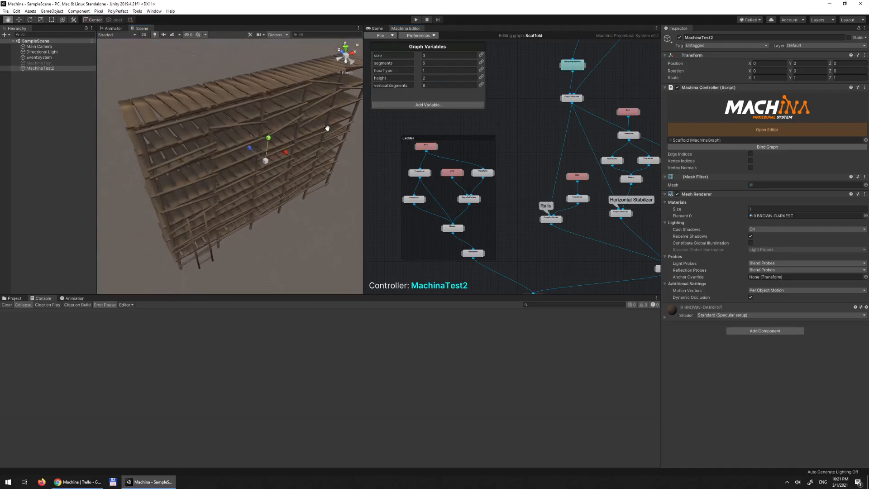
left_click_drag(326, 129, 304, 141, "alt")
right_click_drag(290, 147, 244, 139, "alt")
middle_click_drag(244, 127, 253, 137)
left_click_drag(255, 156, 252, 131, "alt")
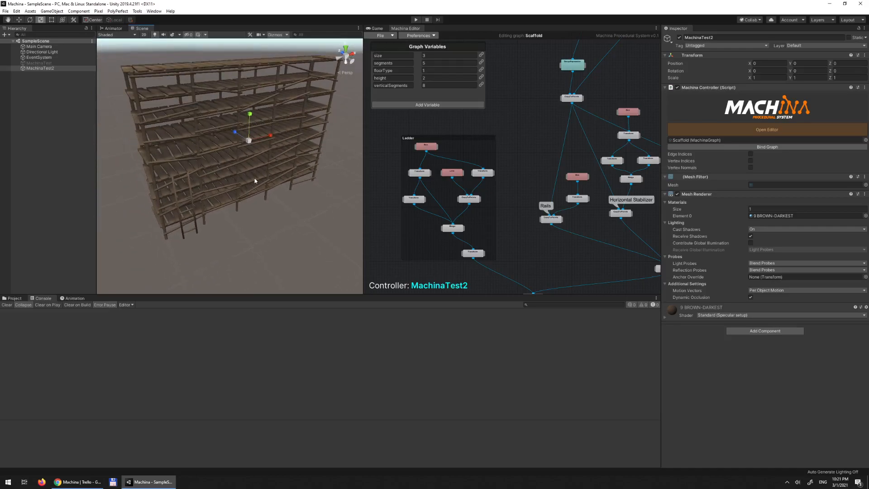
left_click_drag(254, 178, 264, 176, "alt")
Step: Set the height variable to 3 and verticalSegments to 16, and view the resulting scaffold
left_click(427, 78)
type("3")
middle_click_drag(288, 122, 277, 129)
left_click(400, 86)
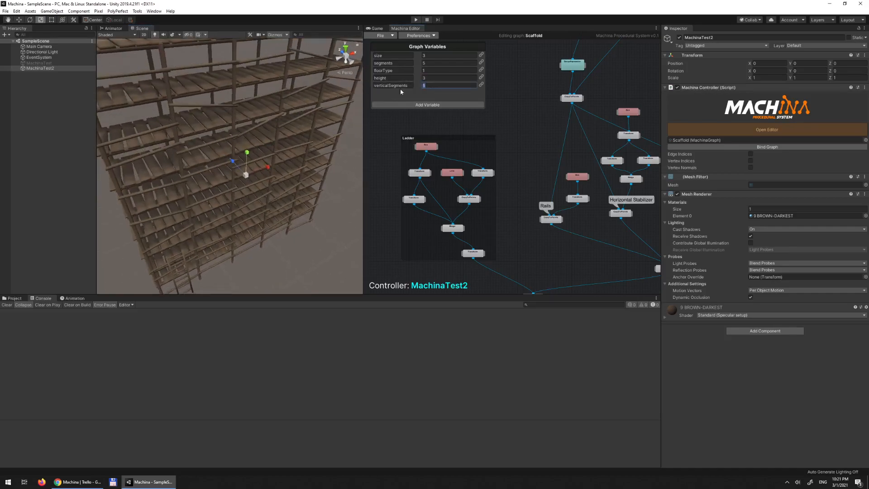
type("16")
left_click_drag(272, 123, 290, 149, "alt")
Step: Set verticalSegments to 3 and height to 1.5 in the graph variables
left_click(404, 86)
type("2")
key("BackSpace")
type("3")
left_click(425, 77)
type("1.5")
left_click_drag(290, 199, 258, 129, "alt")
Step: Inspect the Flooring group's Switch node and the Transform node below it, with their highlighted floor planks in the scene
middle_click_drag(508, 245, 461, 160)
middle_click_drag(651, 137, 555, 218)
middle_click_drag(638, 166, 504, 271)
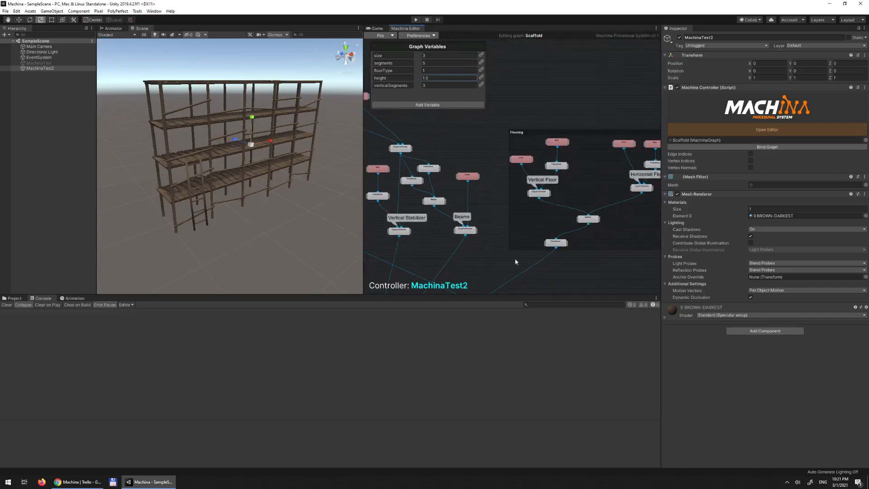
left_click_drag(222, 67, 212, 86, "alt")
middle_click_drag(588, 171, 511, 172)
scroll(514, 175, "up", 2)
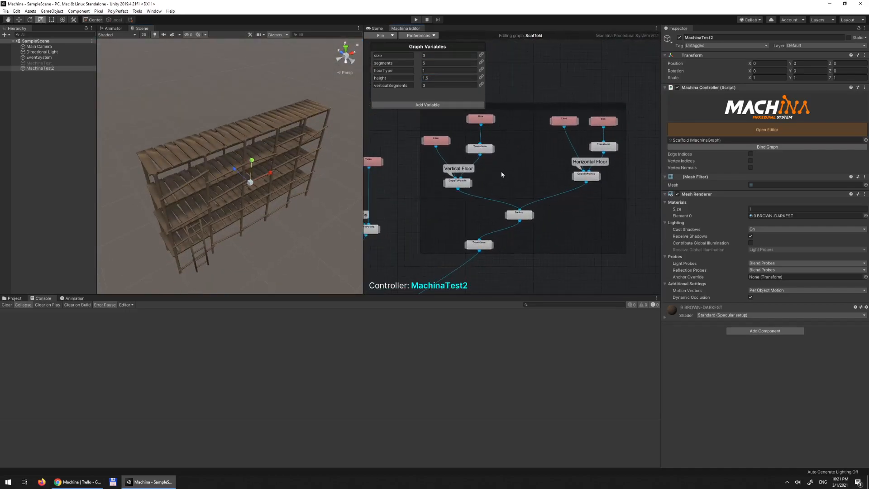
left_click(477, 244)
left_click(515, 216)
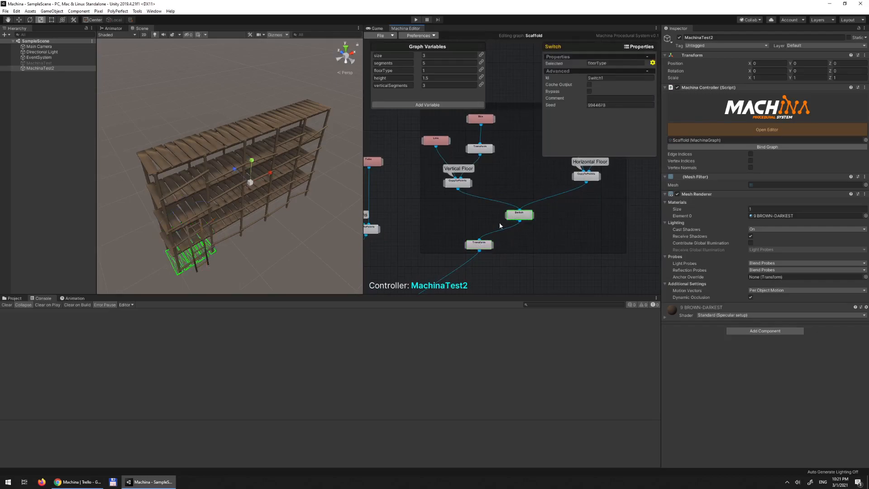
left_click(485, 244)
left_click_drag(179, 231, 159, 184, "alt")
scroll(210, 176, "up", 5)
left_click_drag(162, 216, 279, 181, "alt")
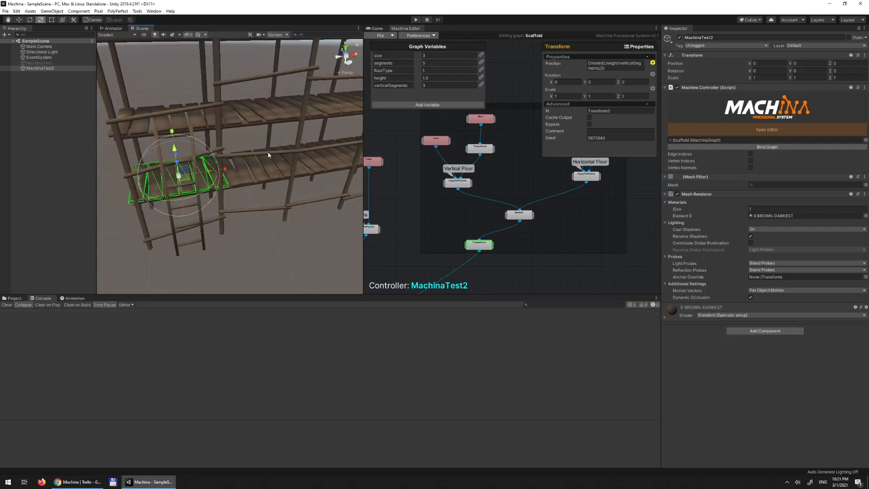
middle_click_drag(145, 77, 148, 152)
middle_click_drag(295, 213, 227, 154)
Step: Inspect the CopyToPoints node that receives the Flooring output and the floor copies it highlights across the scaffold
middle_click_drag(516, 265, 648, 145)
left_click(513, 209)
middle_click_drag(287, 140, 252, 221)
scroll(265, 173, "down", 3)
left_click_drag(265, 174, 270, 168, "alt")
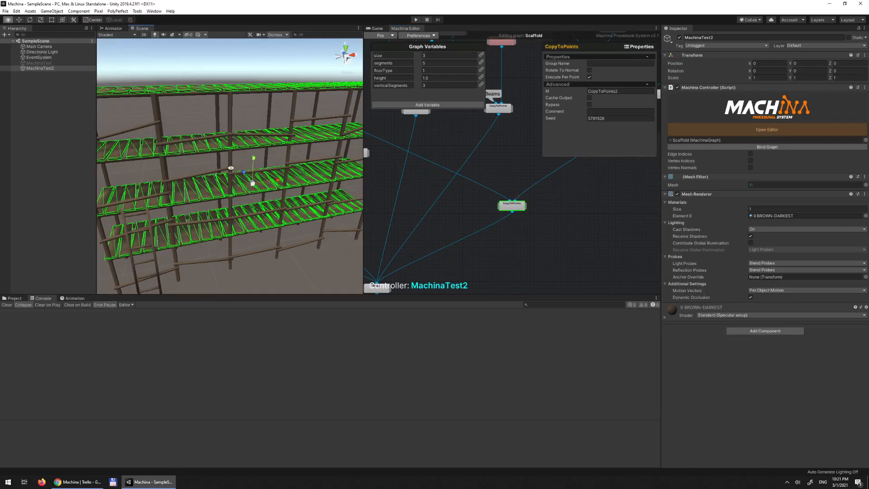
scroll(251, 181, "down", 3)
Step: Inspect the Transform node at the end of the Flooring group and its single floor section in the scene
middle_click_drag(556, 209, 461, 274)
left_click(508, 188)
middle_click_drag(569, 220, 545, 251)
left_click_drag(199, 179, 279, 210, "alt")
middle_click_drag(247, 192, 253, 161)
scroll(242, 171, "up", 2)
left_click_drag(242, 172, 261, 199, "alt")
middle_click_drag(259, 160, 267, 150)
scroll(281, 148, "down", 2)
Step: Set the floorType variable to 0 and view the floor planks on the scaffold
middle_click_drag(553, 255, 505, 289)
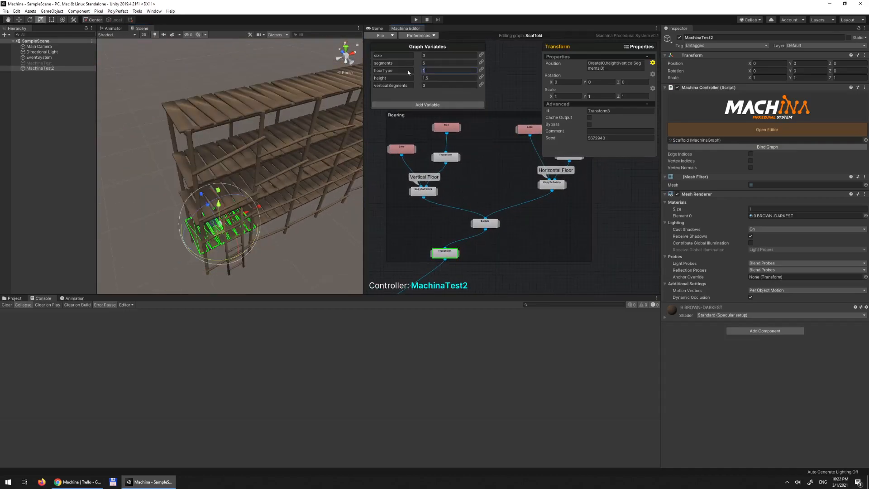
type("0")
key("Return")
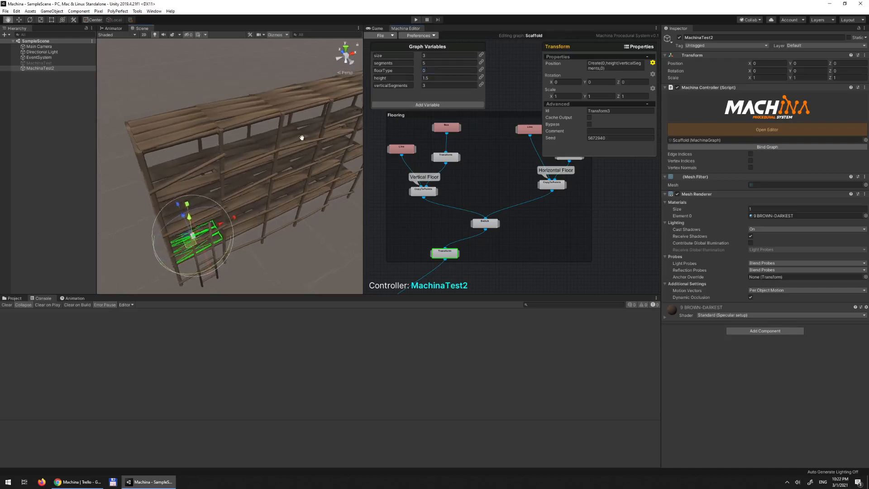
left_click_drag(299, 156, 286, 132, "alt")
Step: Compare the Vertical Floor and Horizontal Floor CopyToPoints nodes by their highlighted planks
left_click(426, 195)
left_click(558, 183)
left_click_drag(331, 183, 337, 177, "alt")
left_click(429, 190)
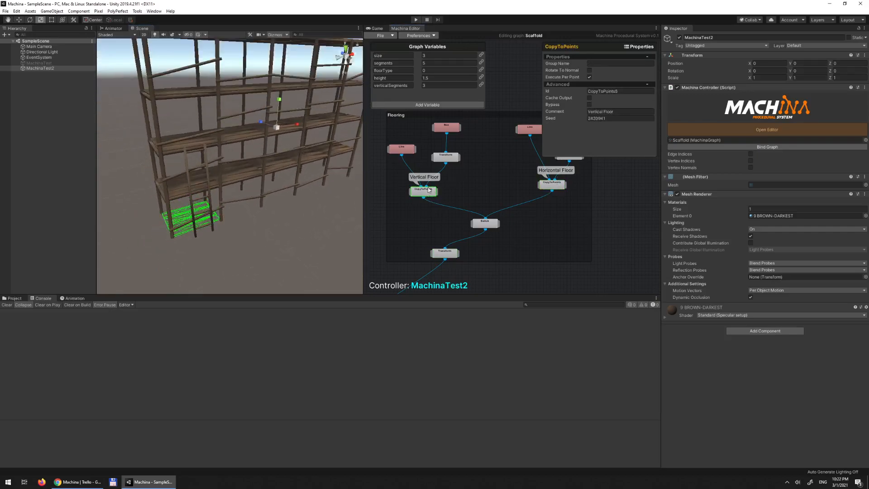
Step: Inspect the Box nodes that feed the Vertical Floor and Horizontal Floor branches
left_click(446, 130)
left_click_drag(217, 176, 241, 174, "alt")
middle_click_drag(527, 141, 479, 157)
left_click(510, 151)
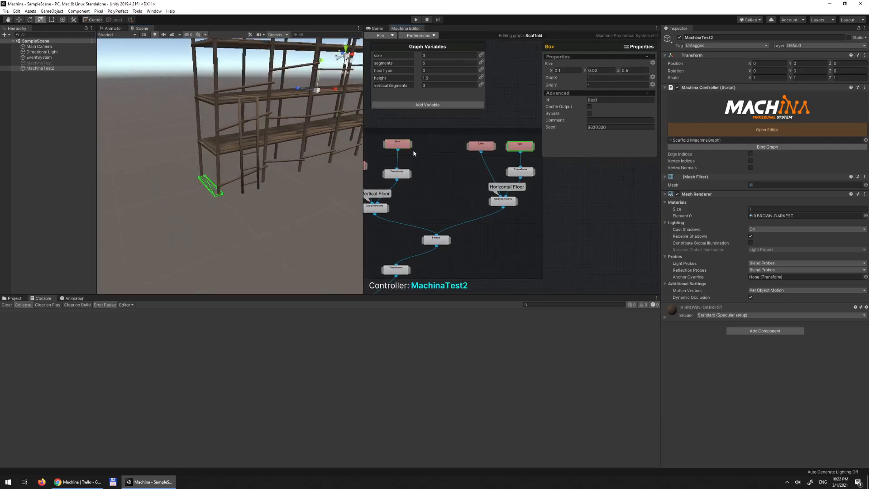
Step: Inspect the Line node of the Vertical Floor branch and its points at the scaffold's base
middle_click_drag(427, 169, 460, 163)
middle_click_drag(386, 161, 415, 176)
left_click(415, 176)
left_click_drag(264, 181, 320, 191, "alt")
left_click_drag(233, 180, 294, 184, "alt")
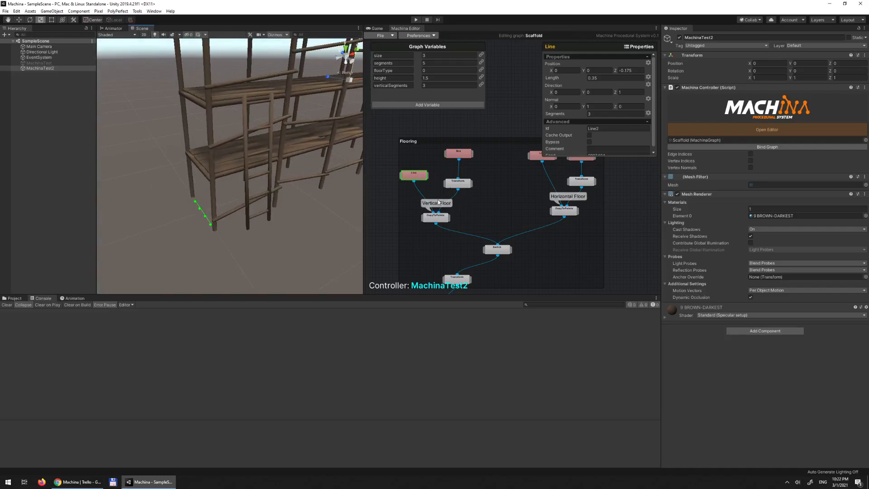
Step: Compare the Transform, Box and Line nodes of the Vertical Floor branch, including their expressions and highlighted geometry
left_click(458, 185)
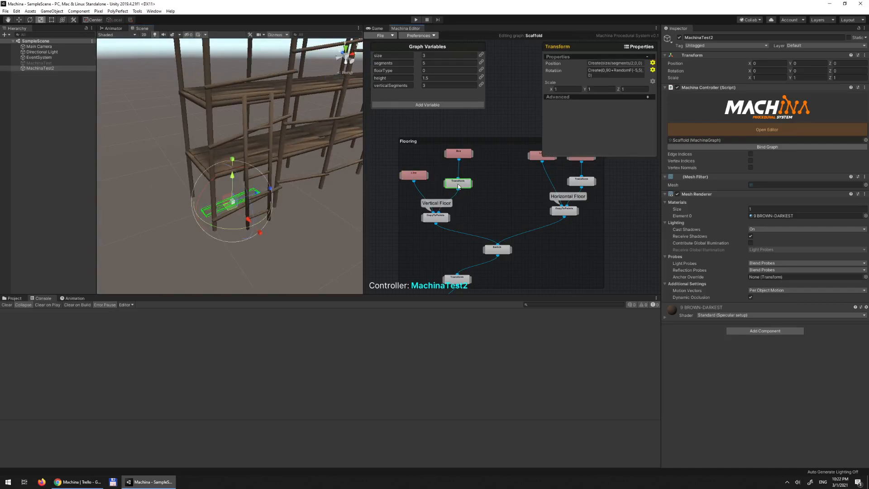
left_click(455, 156)
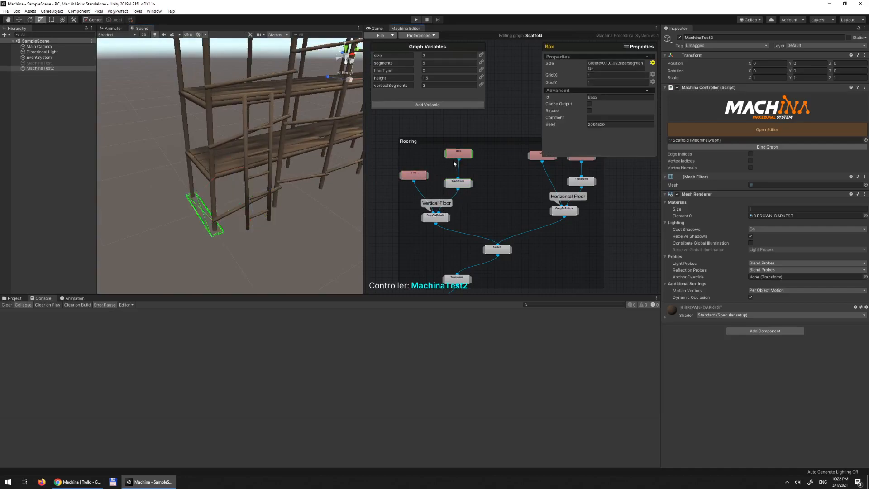
left_click(459, 186)
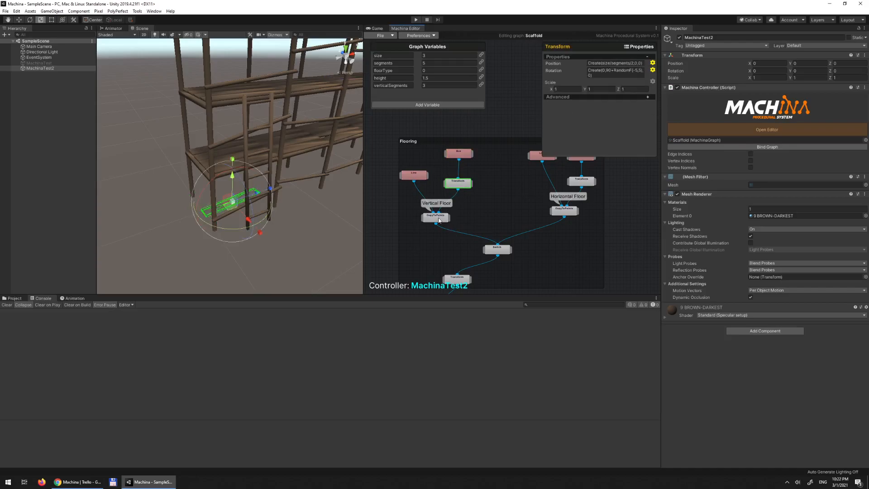
left_click(419, 176)
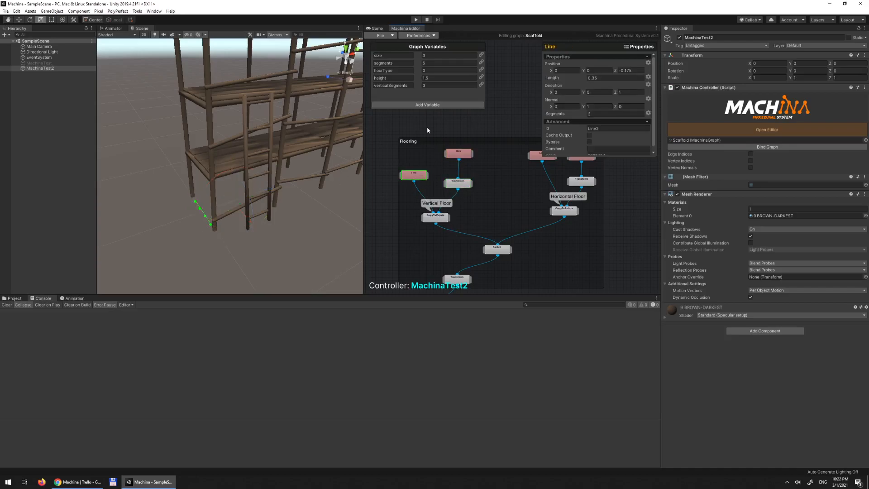
Step: Inspect the Vertical Floor branch's Box and CopyToPoints nodes, viewing the highlighted planks at the scaffold's base from several angles
left_click(457, 154)
middle_click_drag(473, 221, 396, 226)
middle_click_drag(427, 199, 459, 195)
left_click(407, 218)
left_click_drag(243, 192, 290, 191, "alt")
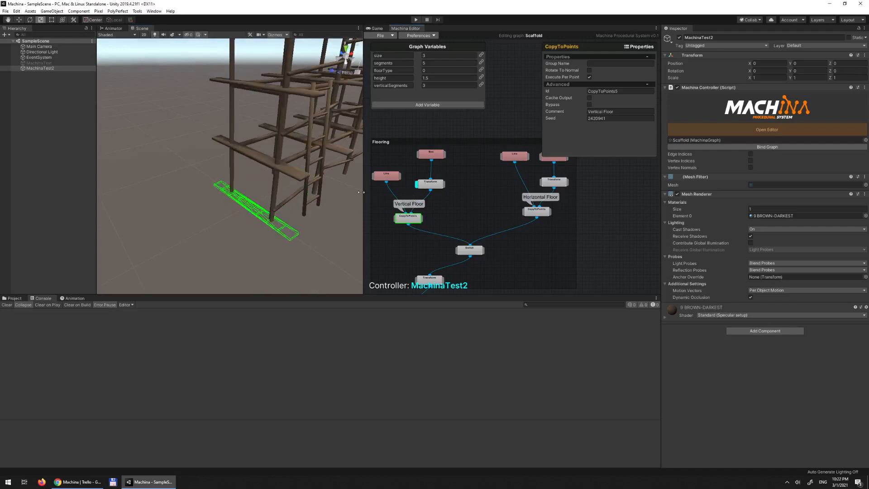
left_click_drag(281, 200, 246, 217, "alt")
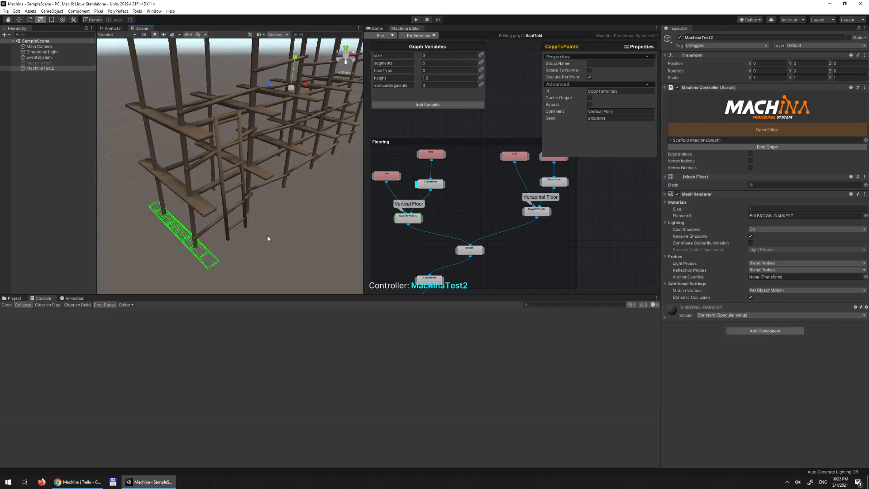
left_click_drag(116, 174, 218, 197, "alt")
left_click(417, 185)
Step: Inspect the Horizontal Floor branch's Transform, Box, Line and CopyToPoints nodes by their highlighted geometry
middle_click_drag(471, 200, 437, 213)
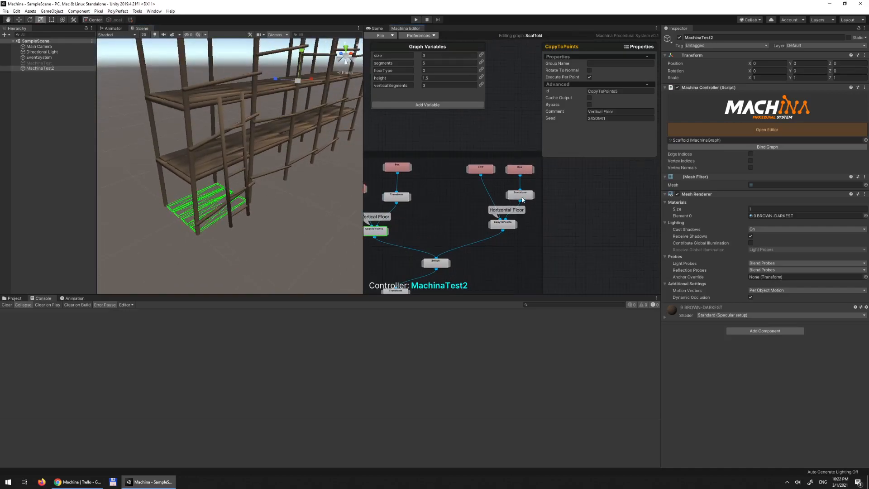
left_click(519, 199)
left_click(519, 169)
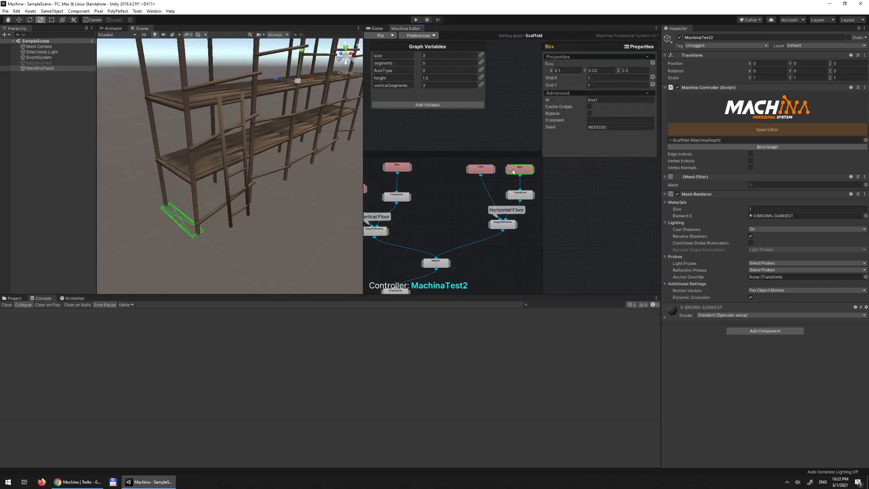
left_click(478, 167)
left_click(506, 224)
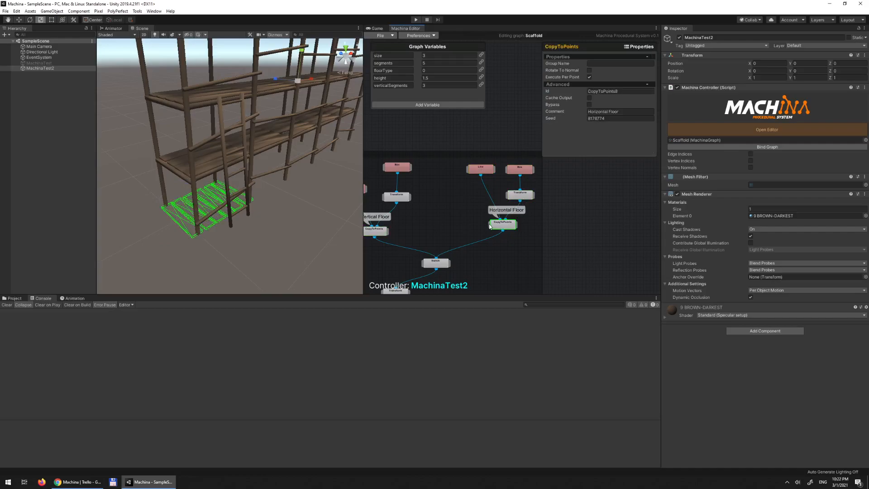
Step: Examine the Length expression of the Horizontal Floor branch's Line node and its points at the scaffold's base
left_click_drag(473, 226, 436, 204, "alt")
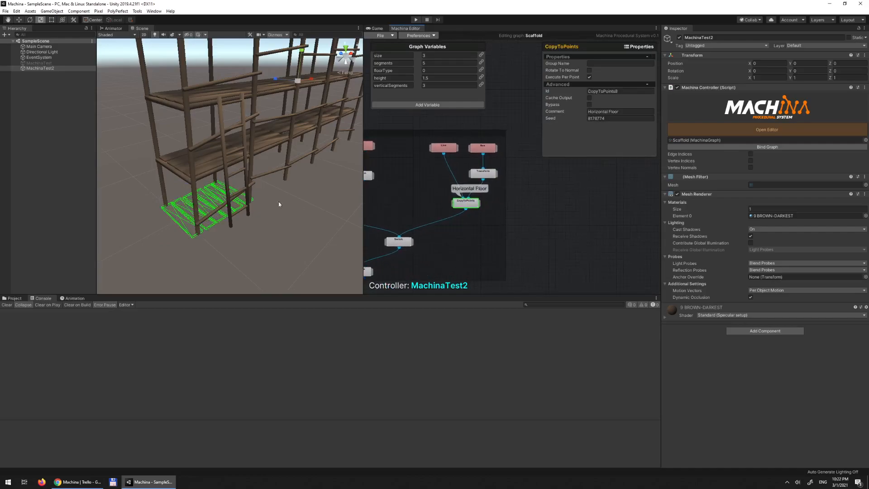
left_click(444, 148)
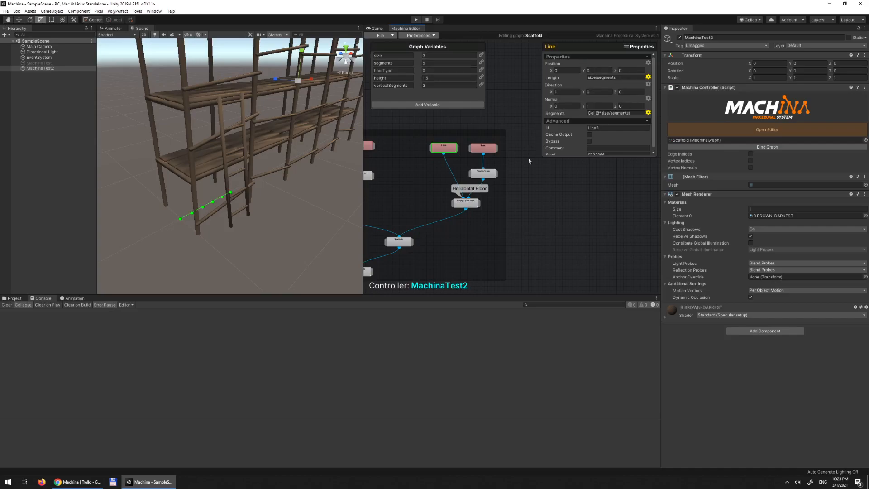
left_click_drag(614, 79, 584, 82)
left_click(623, 78)
right_click_drag(288, 166, 272, 131)
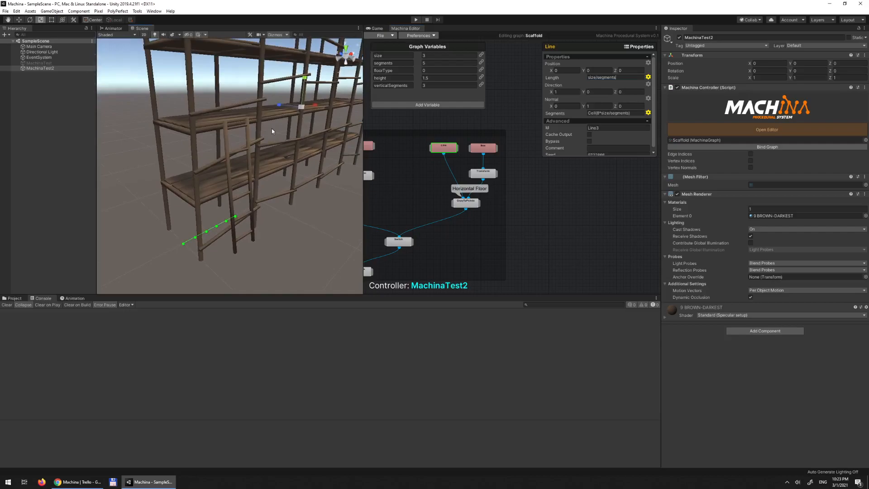
right_click_drag(271, 132, 250, 149)
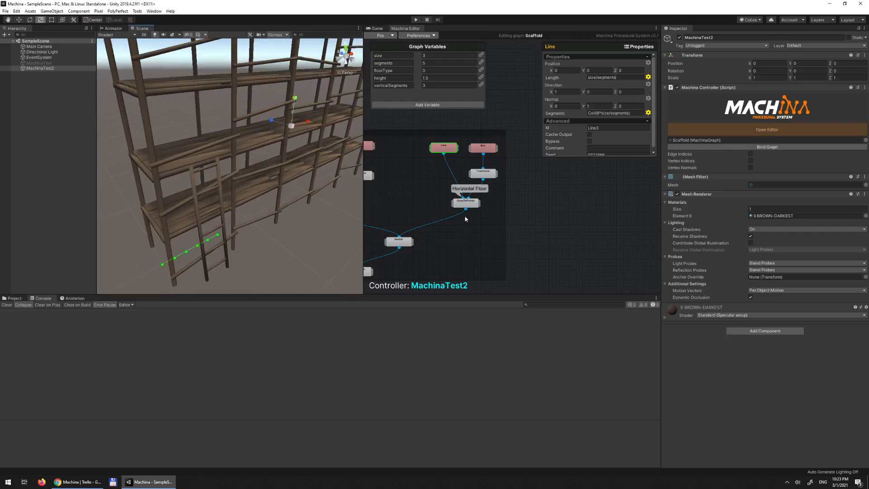
Step: Examine the planks produced by the Horizontal Floor CopyToPoints node from different angles
scroll(463, 219, "up", 3)
middle_click_drag(475, 215, 496, 176)
left_click(481, 178)
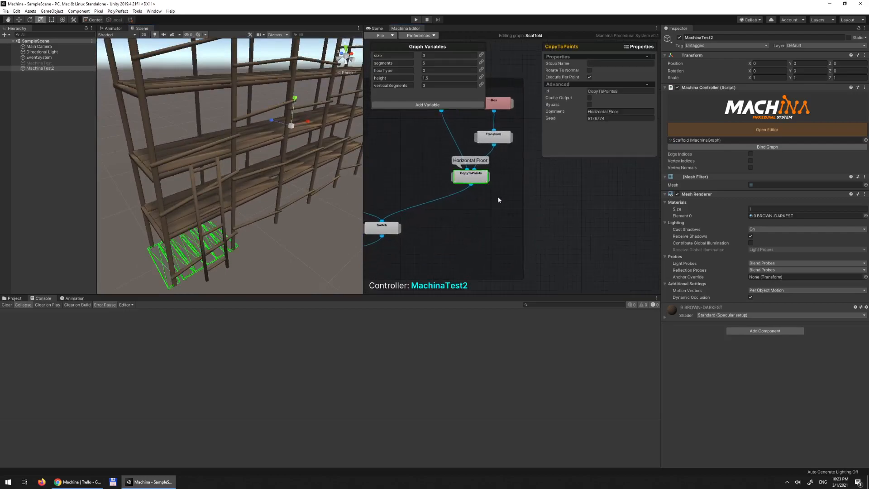
left_click_drag(283, 134, 221, 179, "alt")
middle_click_drag(190, 182, 232, 167, "alt")
left_click_drag(236, 177, 273, 159, "alt")
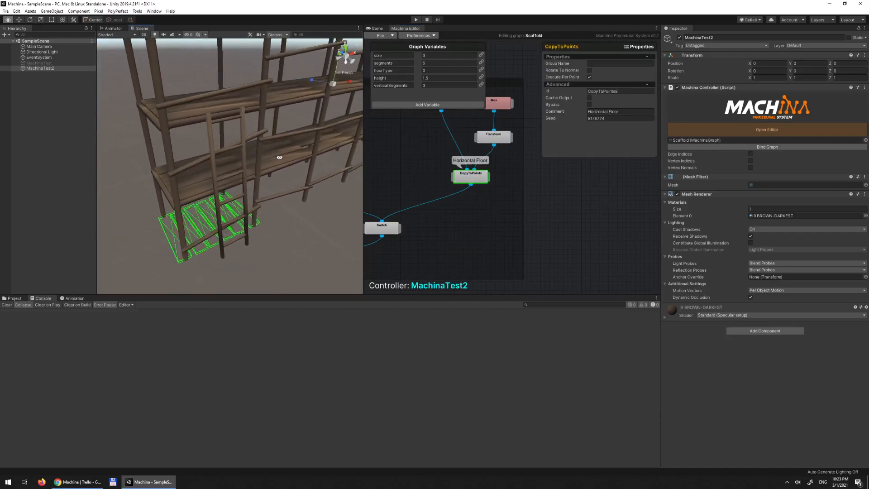
middle_click_drag(510, 203, 497, 247)
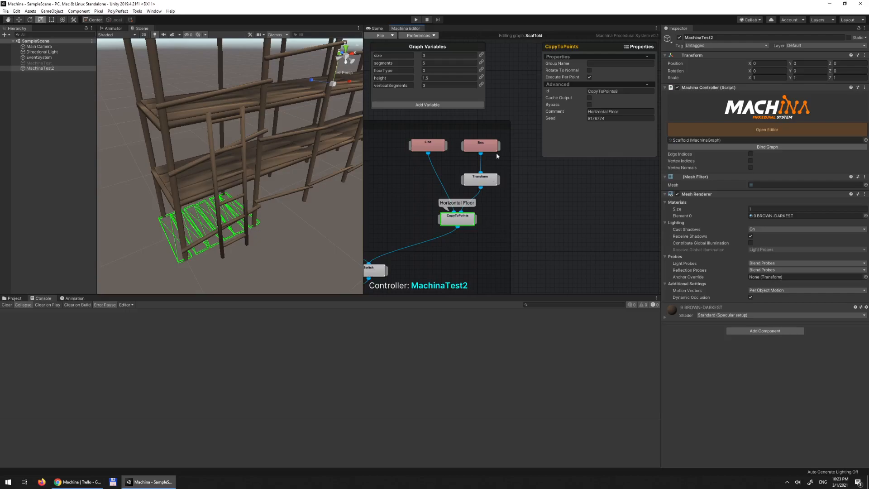
Step: Compare the Line, Box and Transform nodes that feed the Horizontal Floor CopyToPoints node
left_click(427, 146)
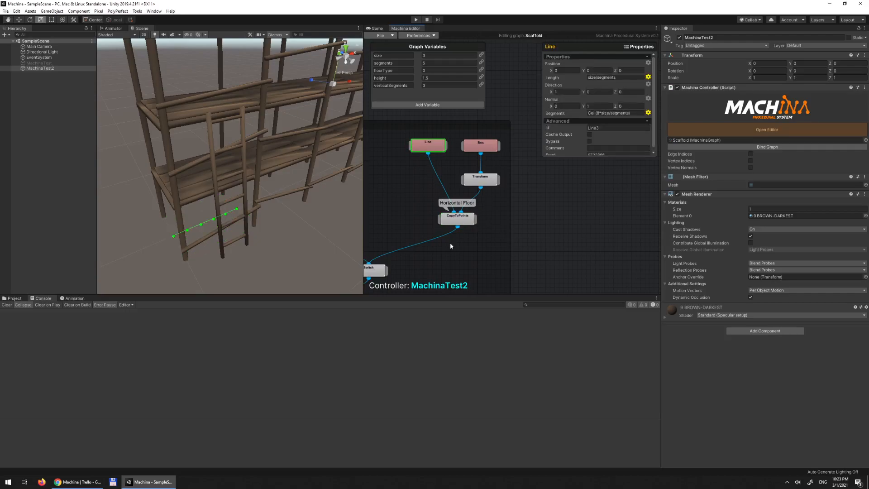
left_click(481, 144)
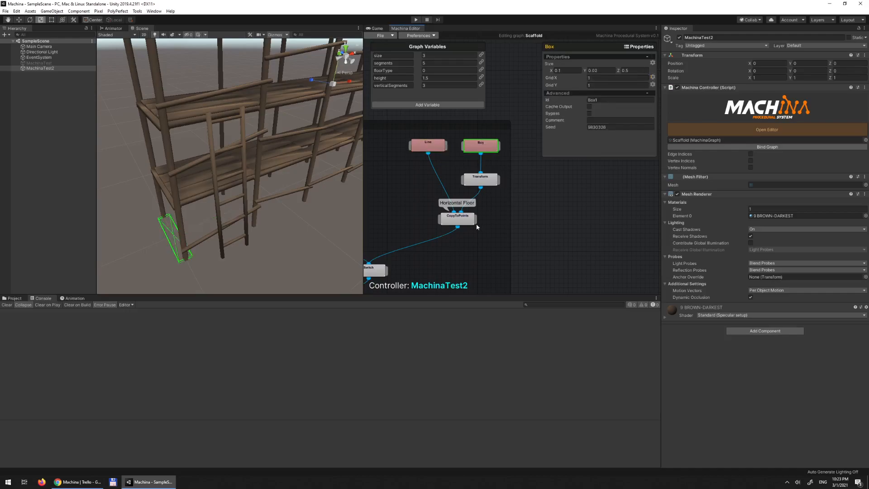
left_click(430, 148)
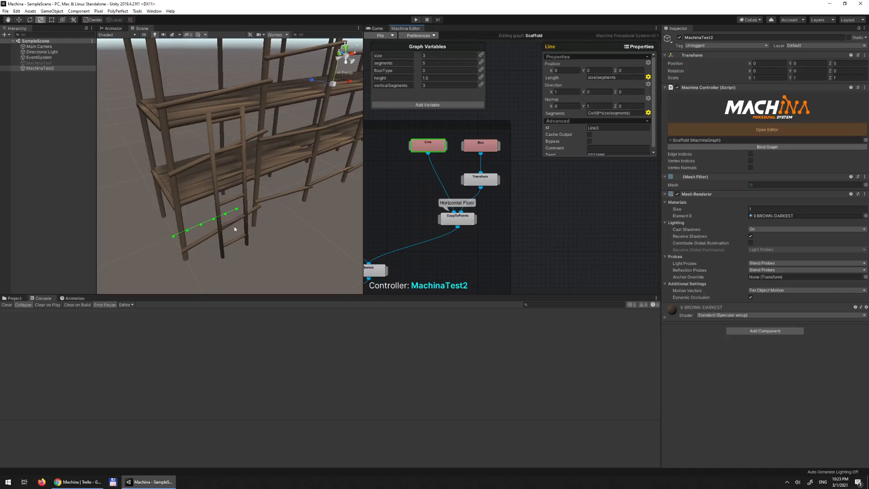
left_click(481, 180)
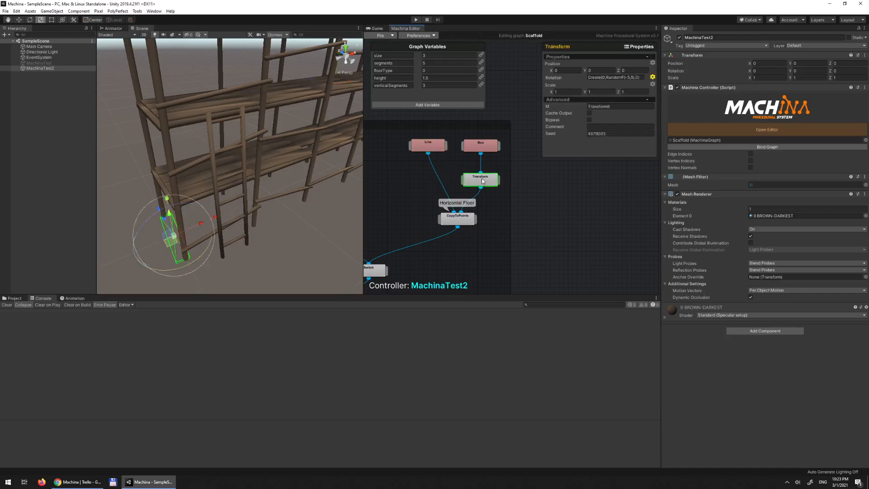
Step: Disable Execute Per Point on the Horizontal Floor CopyToPoints node and examine the copied planks up close
left_click(465, 219)
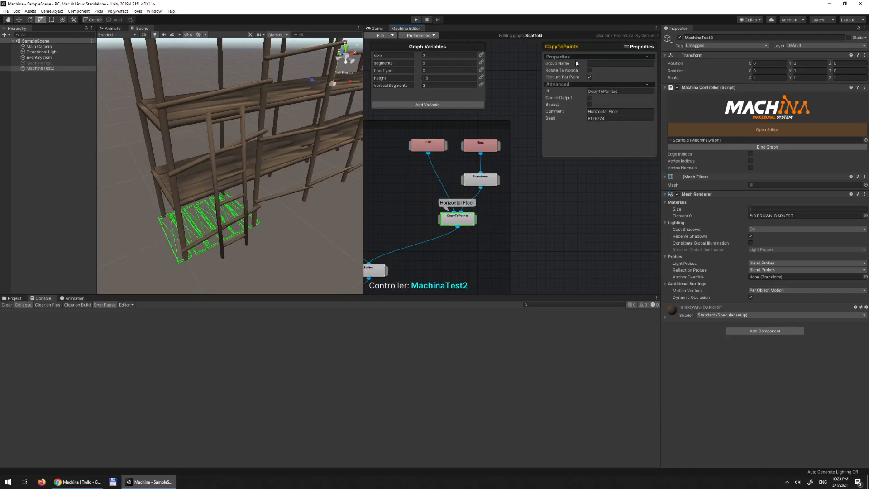
scroll(247, 205, "up", 2)
scroll(268, 179, "down", 2)
scroll(308, 156, "up", 4)
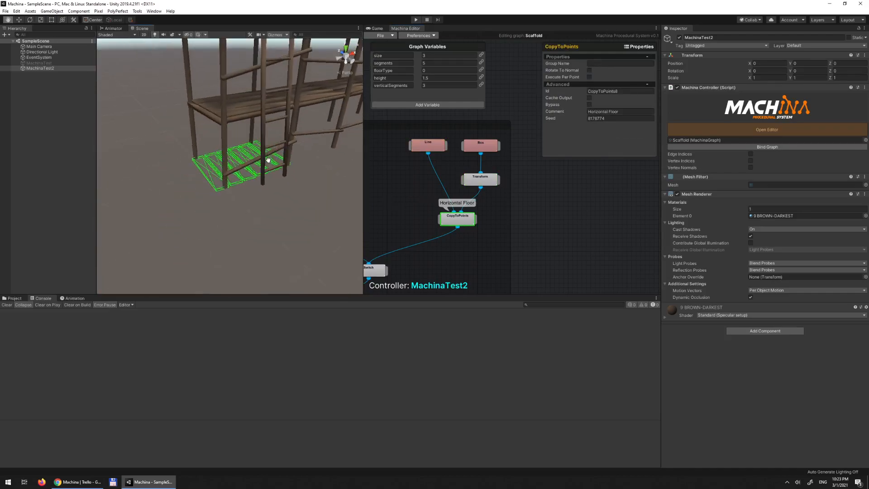
left_click_drag(308, 157, 235, 163, "alt")
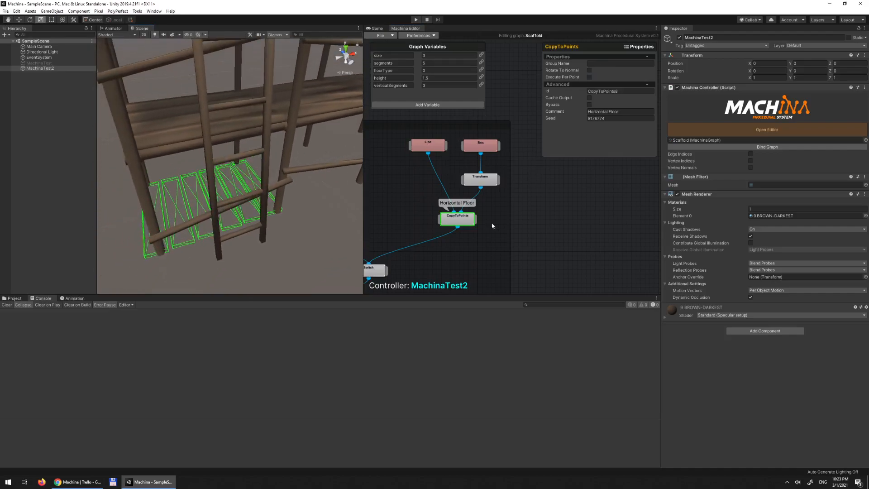
left_click_drag(186, 195, 235, 178, "alt")
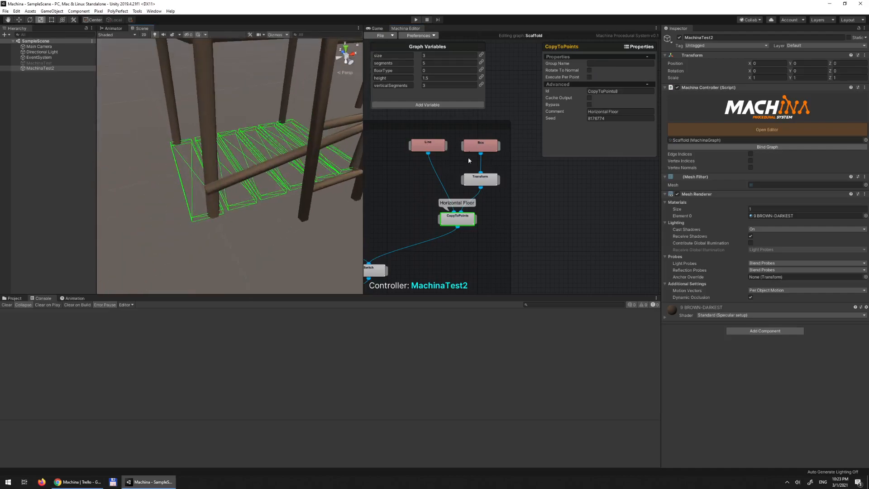
scroll(297, 145, "down", 3)
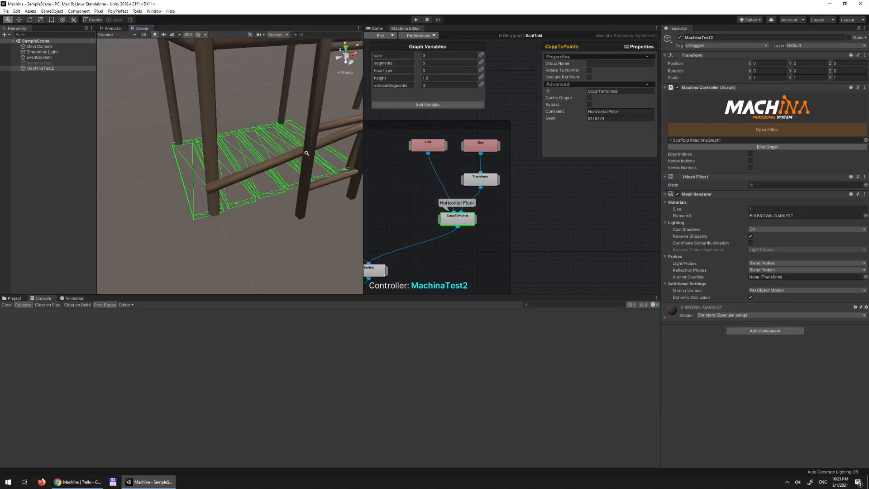
middle_click_drag(272, 107, 262, 125)
Step: Compare the rotation expression of the Horizontal Floor Transform node with the planks copied without Execute Per Point
left_click(475, 180)
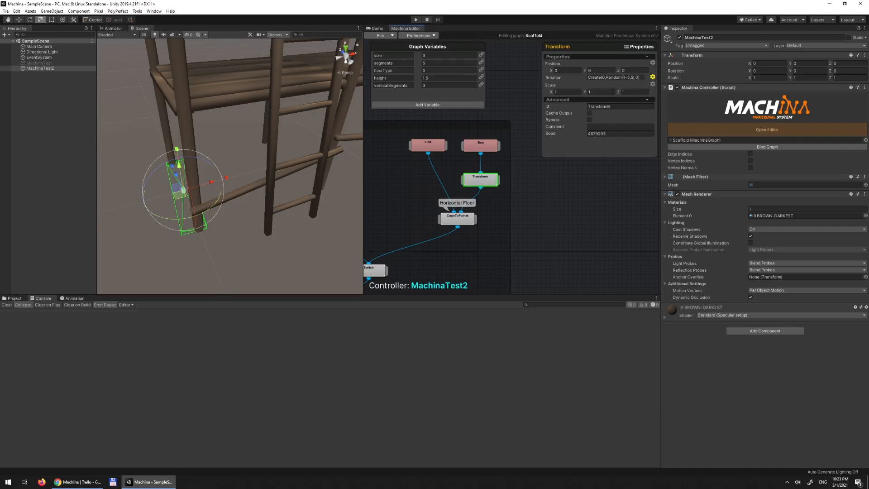
right_click_drag(237, 145, 245, 144, "alt")
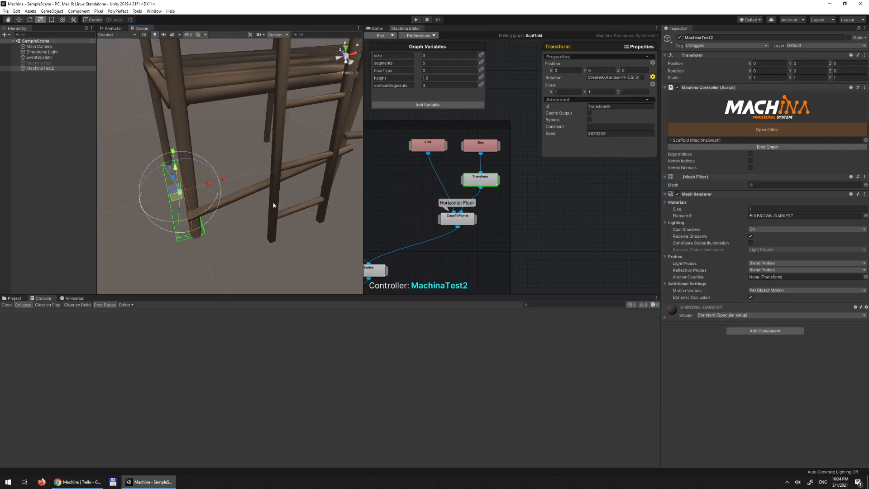
left_click(469, 217)
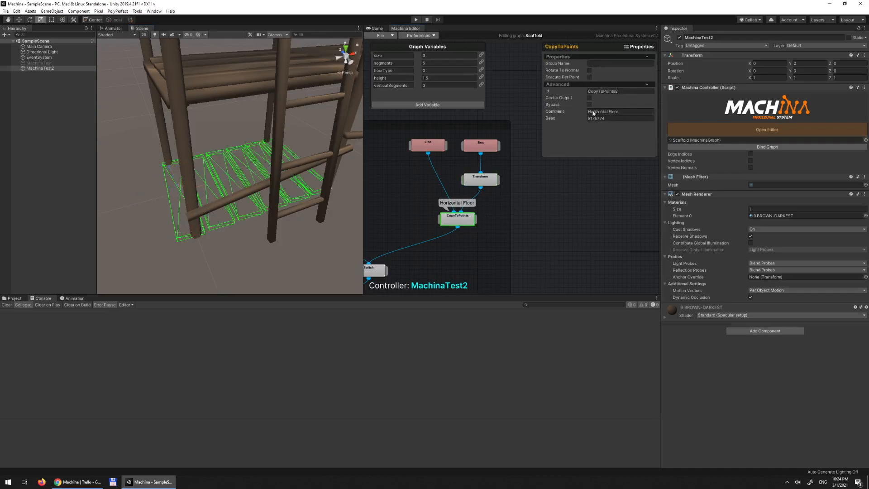
left_click_drag(251, 163, 162, 184, "alt")
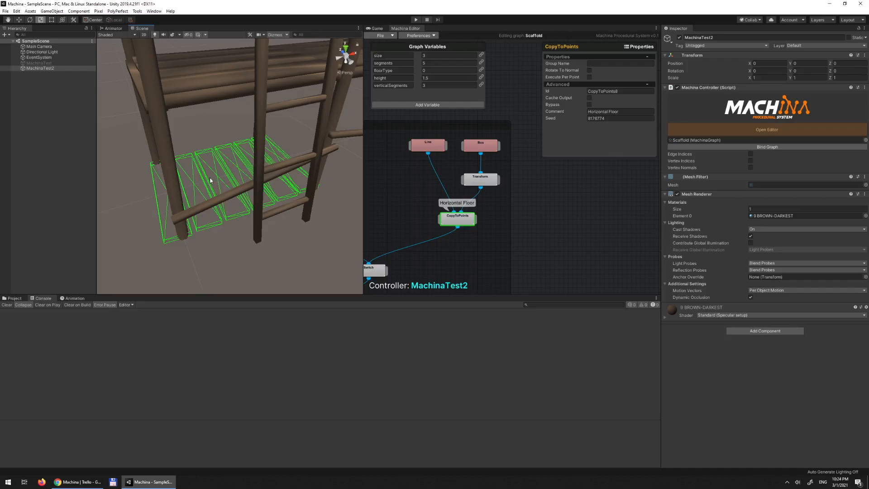
left_click_drag(219, 166, 226, 163, "alt")
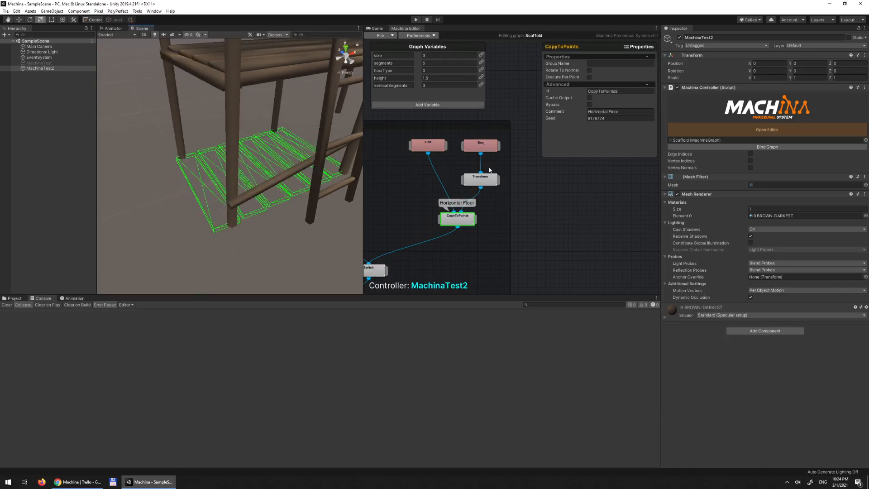
Step: Re-enable Execute Per Point on the Horizontal Floor CopyToPoints node, toggling it off and on to compare the plank rotations
left_click(462, 223)
left_click(589, 77)
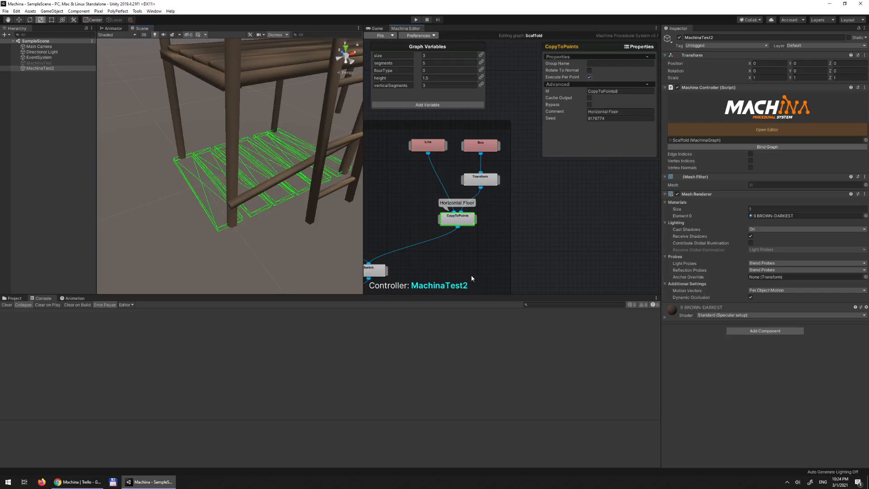
left_click_drag(295, 171, 273, 171, "alt")
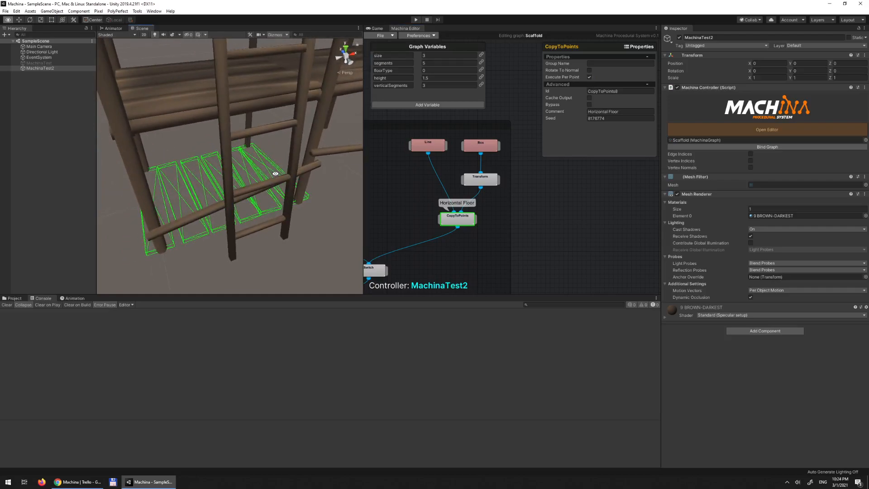
left_click(590, 78)
left_click(590, 77)
left_click(590, 77)
mouse_move(269, 142)
left_mouse_down("alt")
mouse_move(293, 136)
mouse_move(275, 134)
left_mouse_up("alt")
mouse_move(218, 125)
left_mouse_down("alt")
mouse_move(211, 128)
mouse_move(243, 128)
mouse_move(225, 140)
left_mouse_up("alt")
scroll(212, 128, "up", 3)
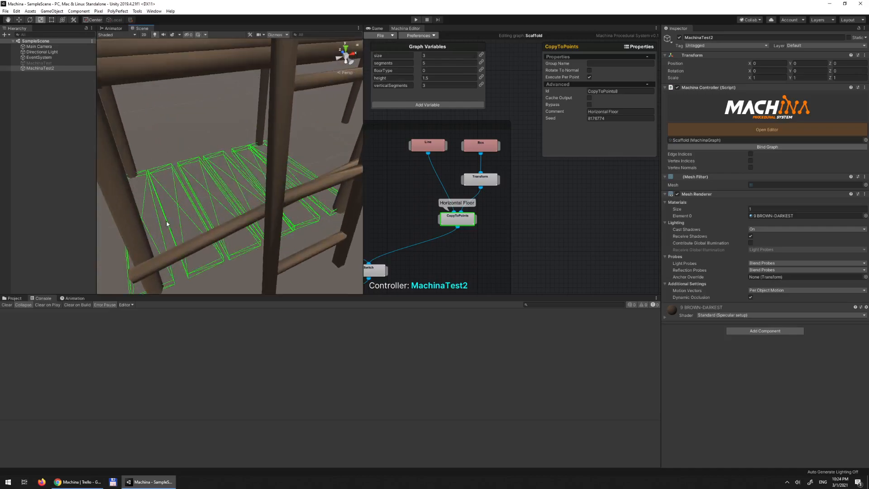
left_click_drag(184, 203, 181, 194, "alt")
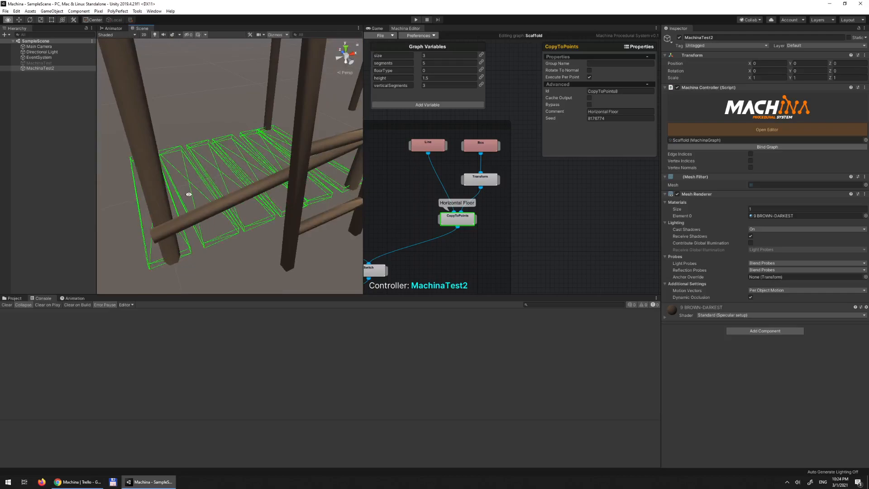
Step: Review how the Horizontal Floor's Box, Line and Transform nodes relate to the planks from its CopyToPoints node
left_click(471, 145)
left_click(425, 146)
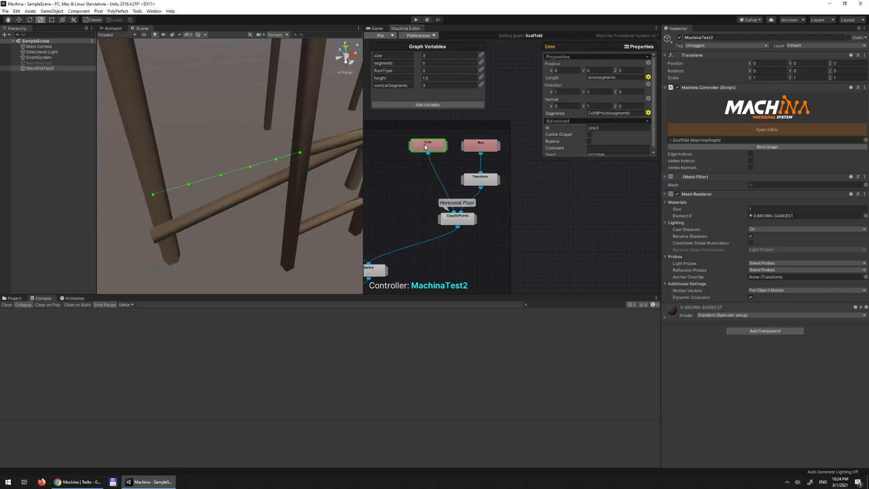
left_click(454, 218)
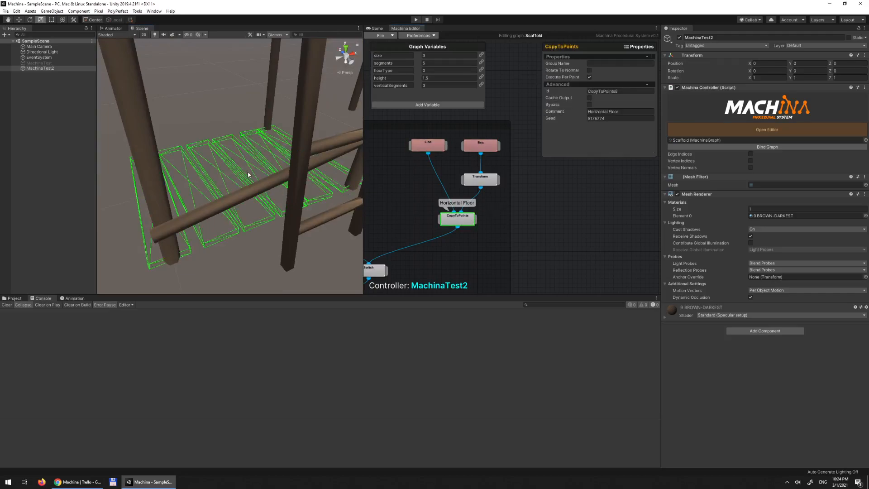
scroll(248, 174, "down", 3)
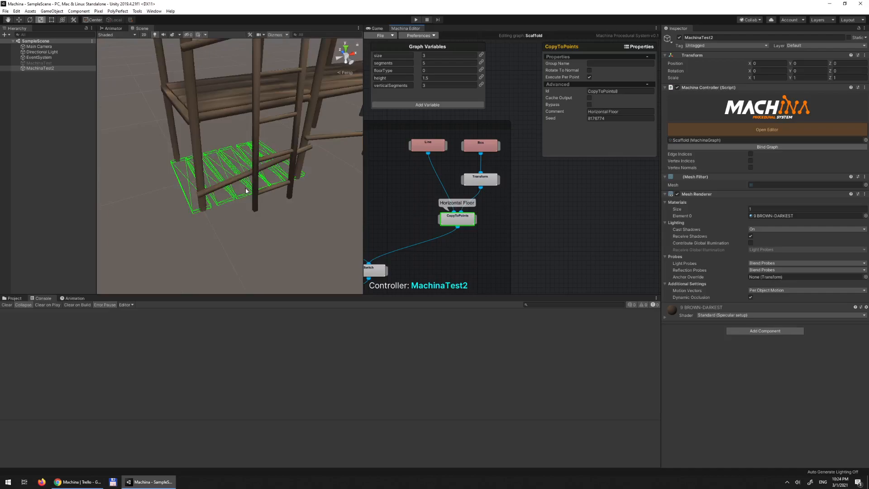
middle_click_drag(247, 186, 252, 175)
scroll(258, 163, "up", 2)
middle_click_drag(269, 141, 259, 158)
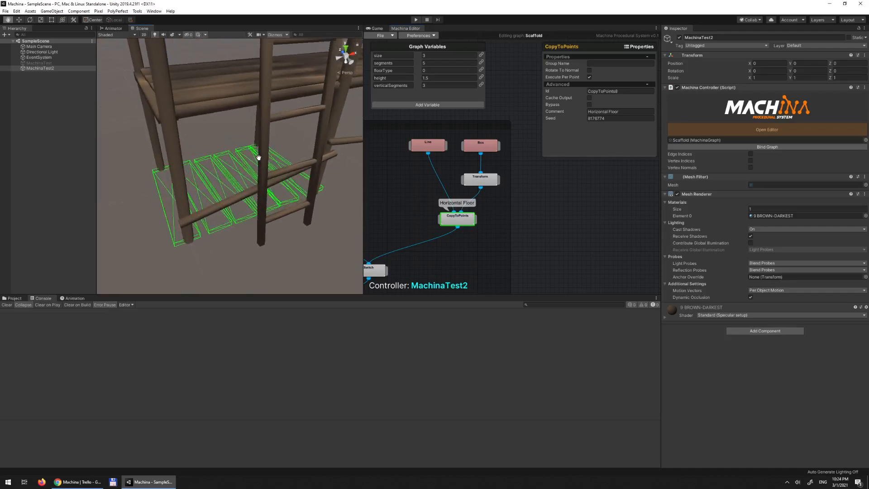
left_click(488, 180)
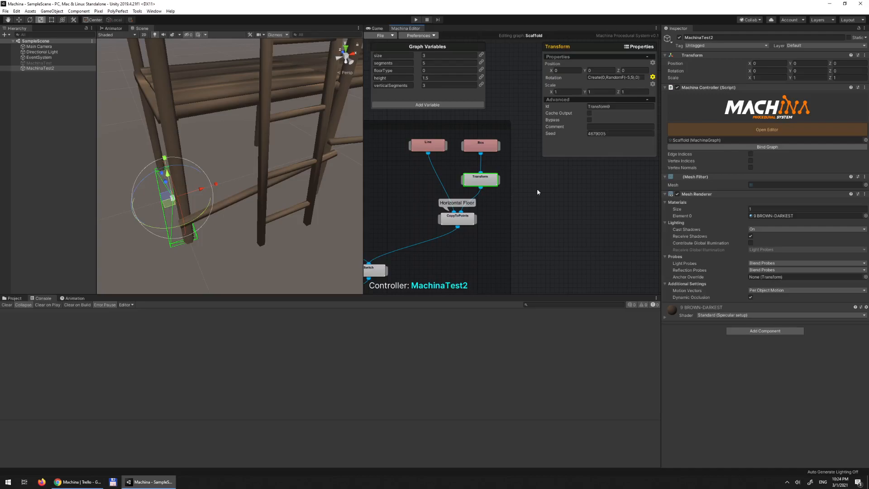
Step: Examine the Horizontal Floor CopyToPoints node and the Switch node that selects between the vertical and horizontal floors using floorType
left_click(457, 221)
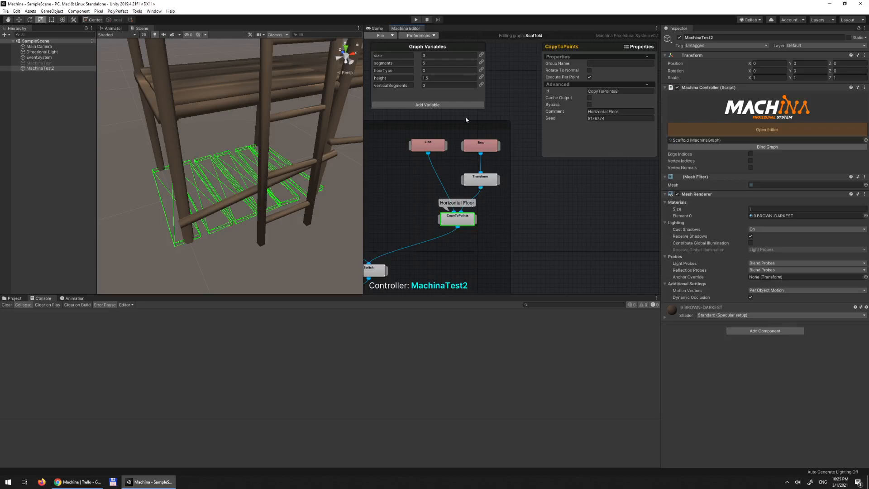
middle_click_drag(563, 226, 648, 182)
mouse_move(466, 250)
middle_mouse_down()
mouse_move(506, 219)
mouse_move(466, 261)
middle_mouse_up()
middle_click_drag(537, 247, 515, 266)
middle_click_drag(466, 171, 486, 159)
left_click(488, 232)
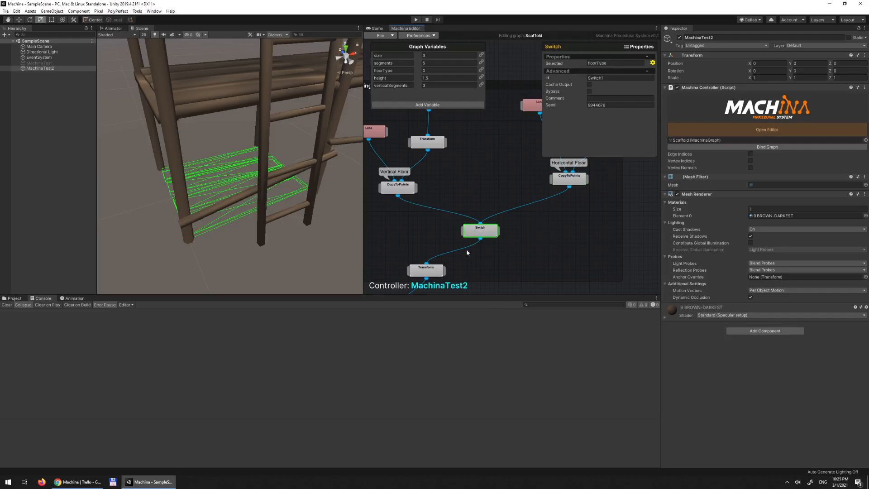
middle_click_drag(548, 253, 553, 245)
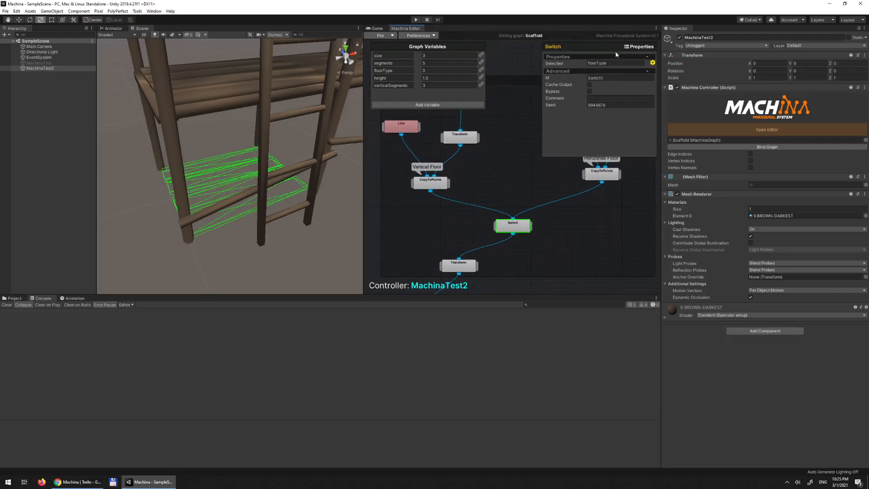
middle_click_drag(556, 218, 553, 226)
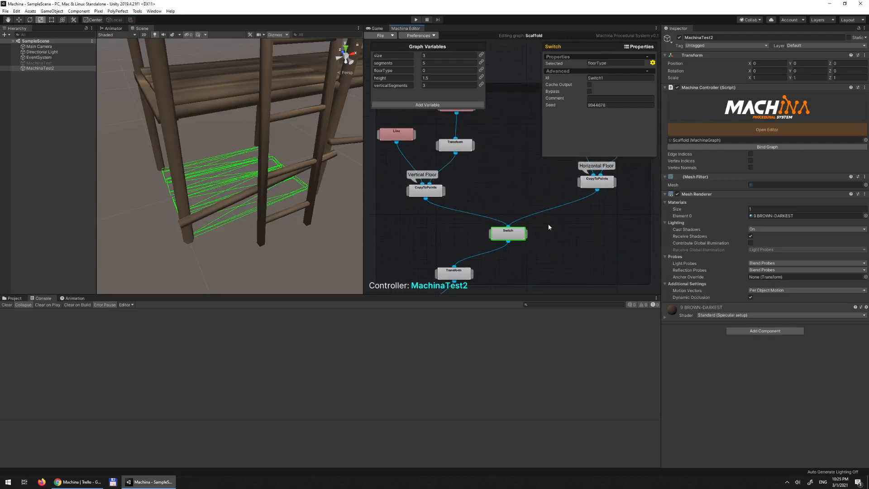
mouse_move(570, 256)
middle_mouse_down()
mouse_move(561, 260)
mouse_move(566, 251)
middle_mouse_up()
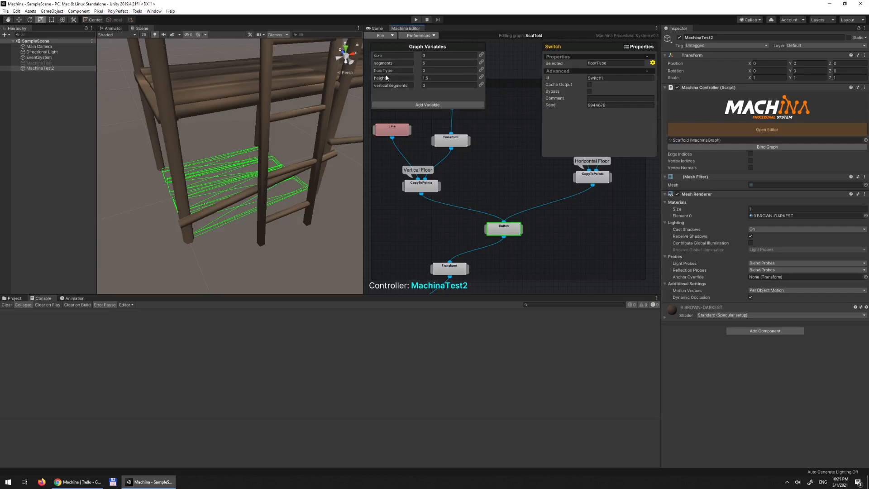
Step: Set the floorType graph variable to 1, look over the scaffold's changed planks, and return floorType to 0
left_click(442, 71)
type("1")
right_click_drag(324, 105, 291, 89, "alt")
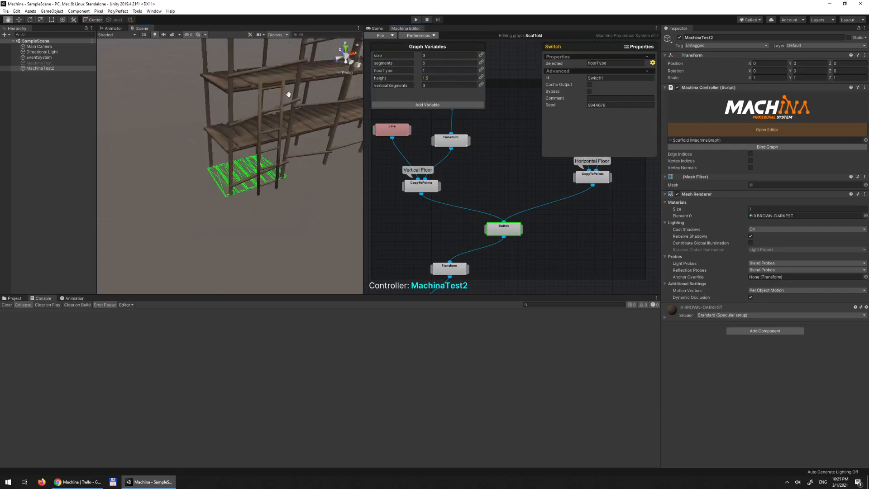
middle_click_drag(291, 89, 271, 163)
right_click_drag(272, 164, 264, 142, "alt")
middle_click_drag(264, 142, 275, 117)
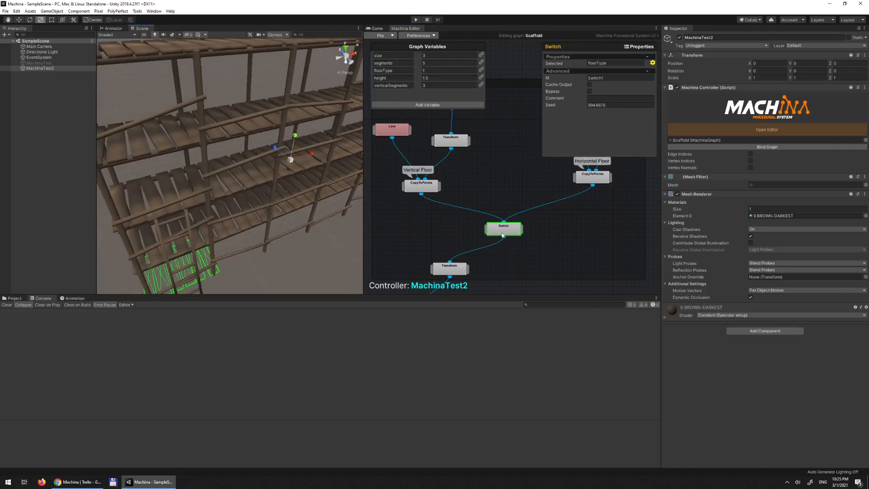
left_click(428, 71)
type("0")
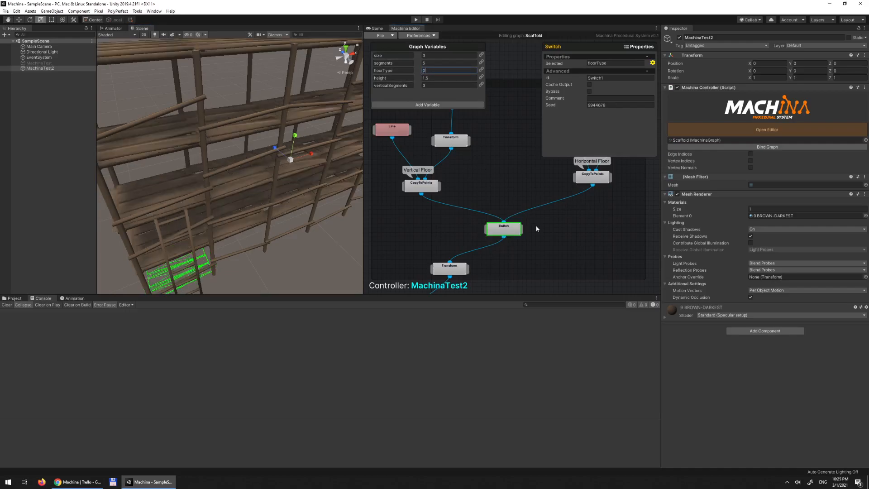
Step: Examine the Beams CopyToPoints node and its Tube source against the vertical posts across the whole scaffold
scroll(527, 239, "down", 2)
middle_click_drag(532, 237, 569, 167)
middle_click_drag(503, 253, 612, 195)
middle_click_drag(504, 182, 516, 323)
scroll(447, 171, "down", 1)
middle_click_drag(448, 176, 538, 202)
middle_click_drag(574, 275, 511, 232)
left_click(531, 204)
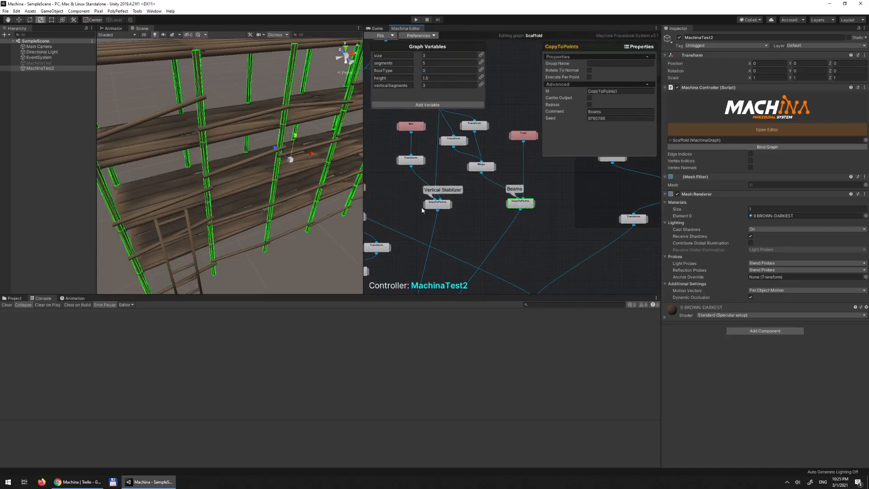
left_click_drag(286, 202, 269, 175, "alt")
scroll(271, 170, "down", 5)
middle_click_drag(277, 136, 257, 150)
left_click_drag(257, 150, 235, 186, "alt")
scroll(235, 186, "up", 3)
middle_click_drag(232, 190, 264, 168)
middle_click_drag(542, 174, 550, 202)
left_click(534, 166)
left_click_drag(331, 209, 322, 183, "alt")
Step: Inspect the two Line nodes above the Beams branch and the grid of points their CopyToPoints node produces
middle_click_drag(506, 183, 545, 207)
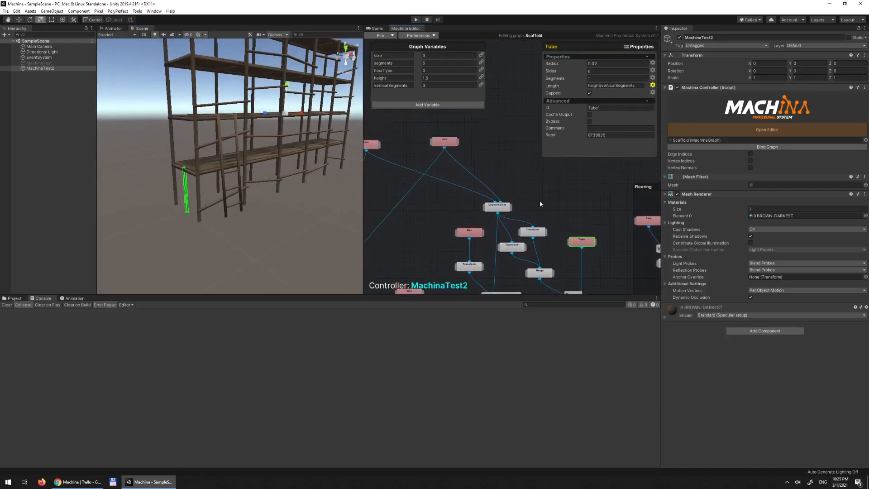
left_click(370, 144)
left_click(443, 143)
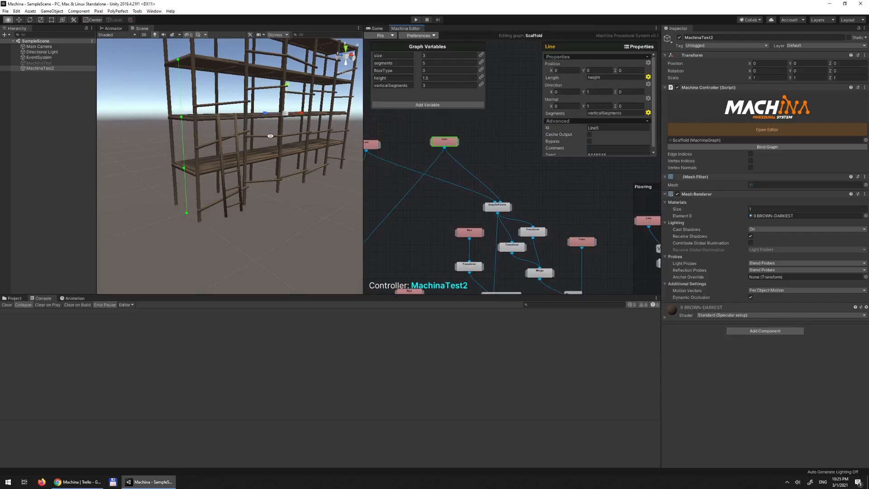
left_click_drag(257, 182, 395, 175, "alt")
left_click(494, 207)
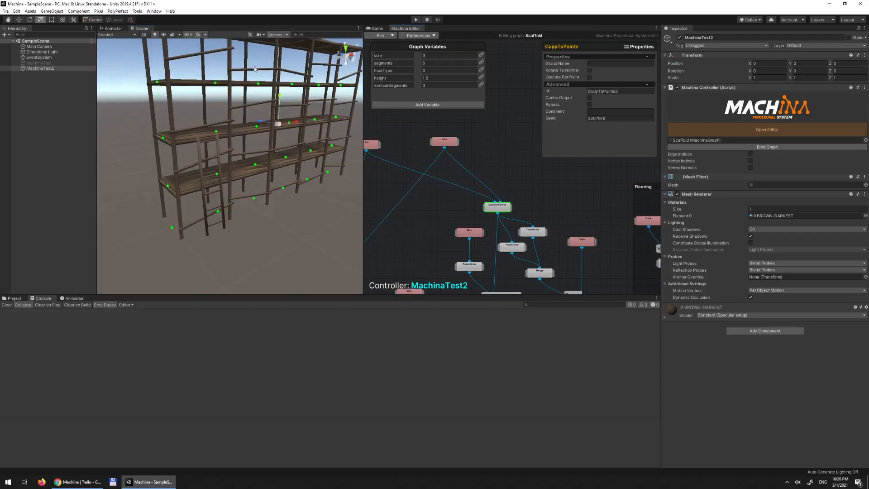
Step: Trace how the two Z-offset Transform nodes and their Merge supply the points for the Beams CopyToPoints node
middle_click_drag(573, 216, 502, 141)
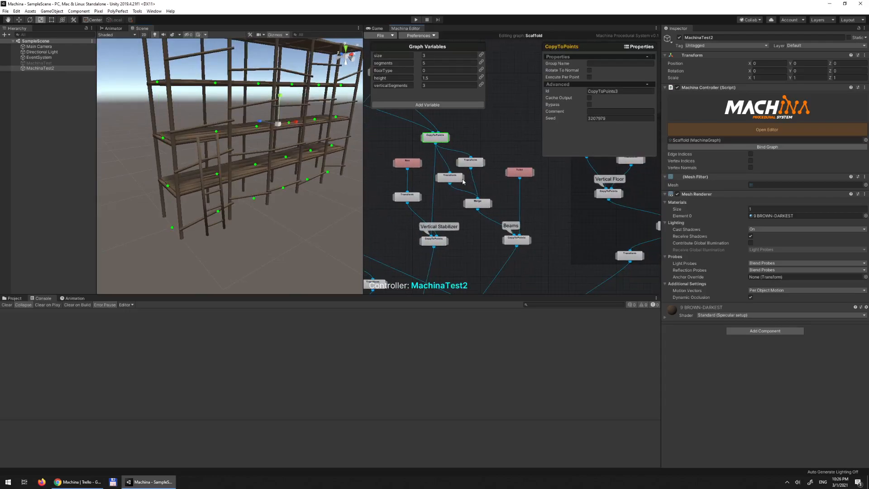
left_click(470, 159)
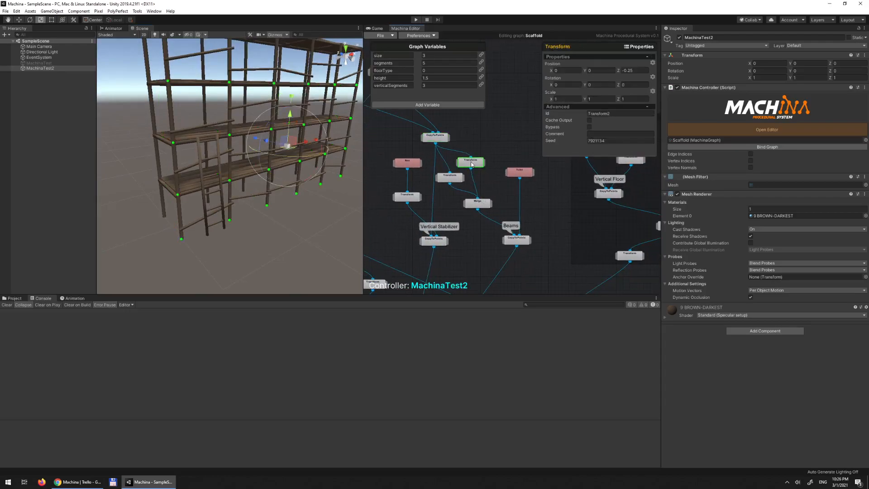
left_click(455, 179)
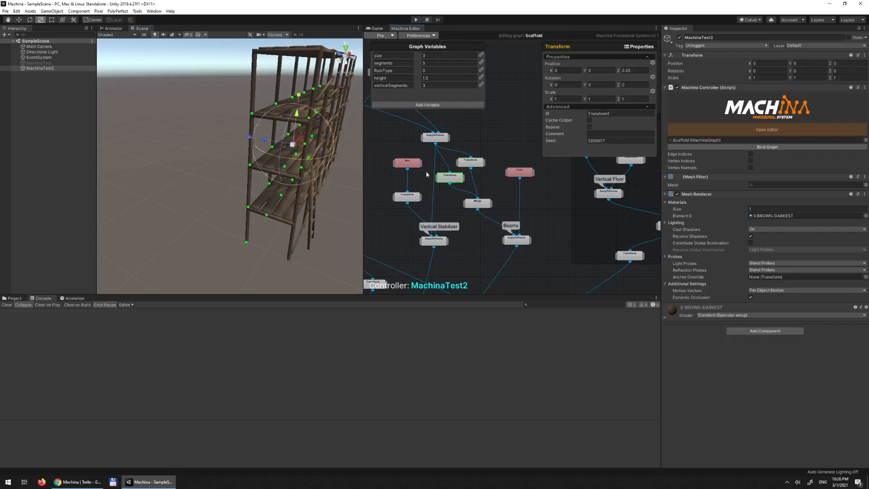
left_click(475, 164)
left_click_drag(438, 139, 440, 134)
left_click(451, 183)
left_click(470, 162)
left_click(479, 206)
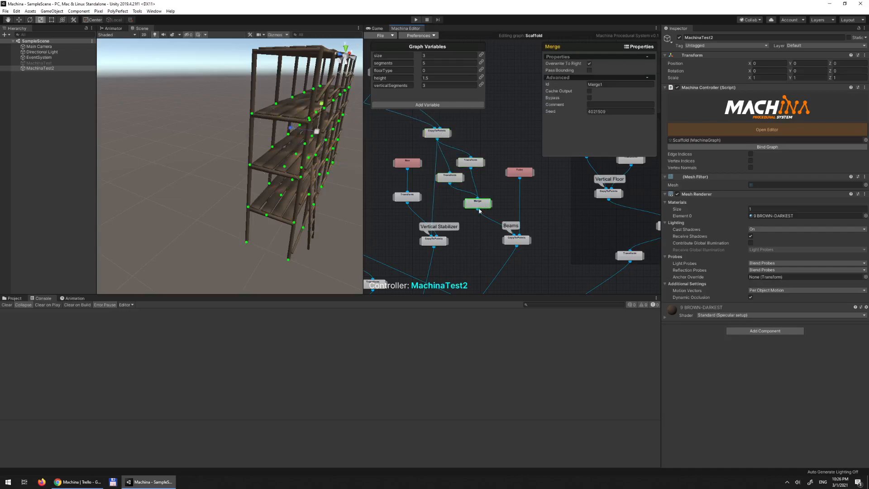
left_click_drag(213, 190, 337, 115, "alt")
left_click_drag(265, 100, 279, 160, "alt")
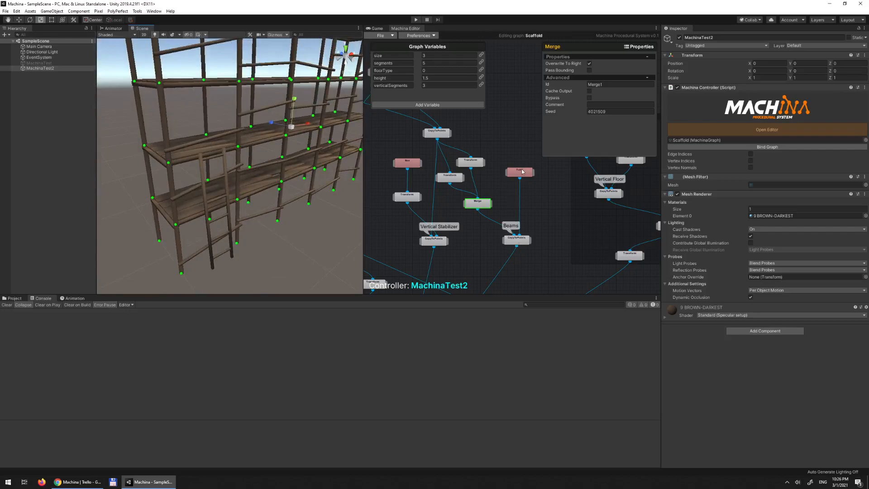
left_click(512, 243)
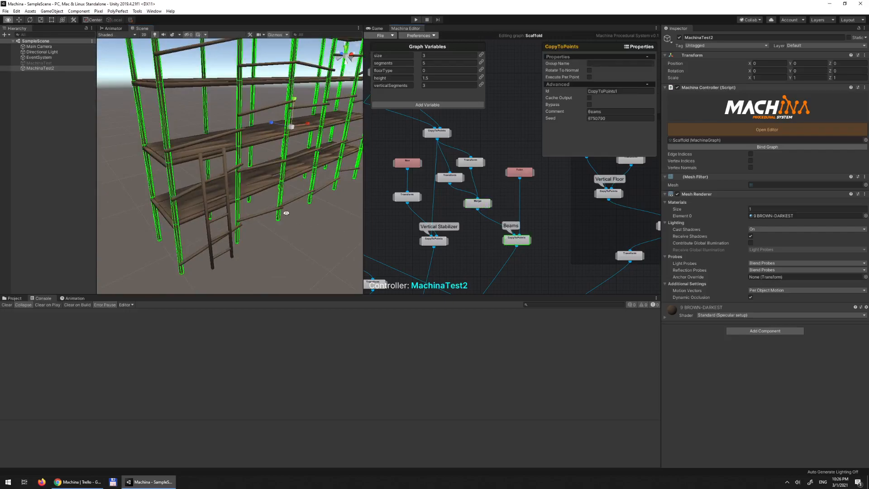
left_click_drag(262, 145, 257, 164, "alt")
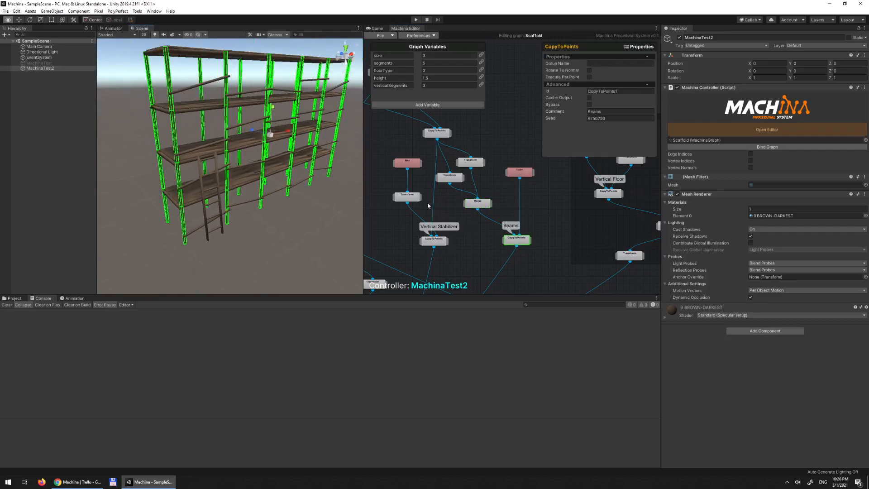
Step: Examine the Vertical Stabilizer CopyToPoints node and the position expression of its Transform against the crosspieces under the floors
middle_click_drag(440, 208, 494, 217)
left_click(481, 230)
mouse_move(244, 170)
left_mouse_down("alt")
mouse_move(253, 176)
mouse_move(212, 183)
mouse_move(248, 172)
left_mouse_up("alt")
left_click_drag(269, 139, 506, 120, "alt")
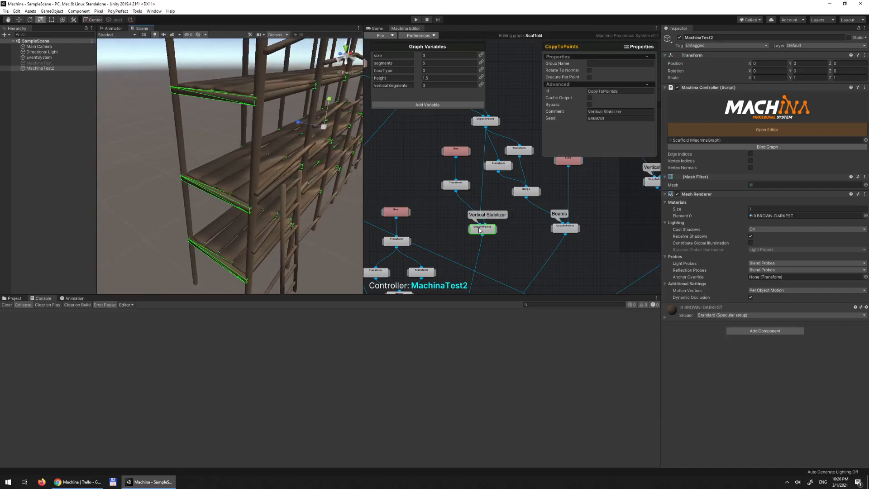
left_click(456, 184)
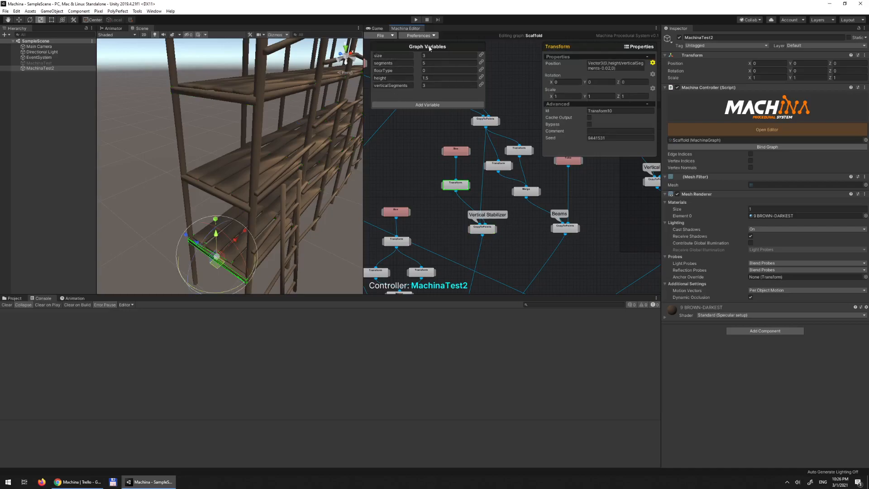
left_click_drag(225, 233, 361, 43, "alt")
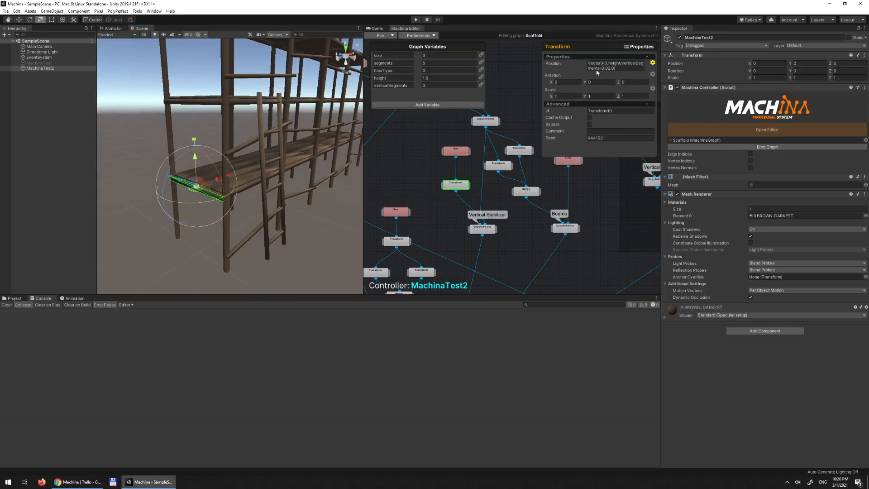
left_click_drag(238, 199, 210, 185, "alt")
Step: Locate the Horizontal Stabilizer branch and examine its CopyToPoints node against the scaffold's lengthwise supports
middle_click_drag(527, 253, 608, 207)
middle_click_drag(519, 273, 537, 225)
left_click(485, 244)
left_click_drag(264, 185, 322, 148, "alt")
middle_click_drag(544, 219, 576, 245)
left_click(523, 218)
left_click(469, 219)
left_click_drag(227, 189, 217, 163, "alt")
Step: Inspect the Box, the three Transform nodes and the Merge that build the Horizontal Stabilizer's pair of supports
left_click(531, 160)
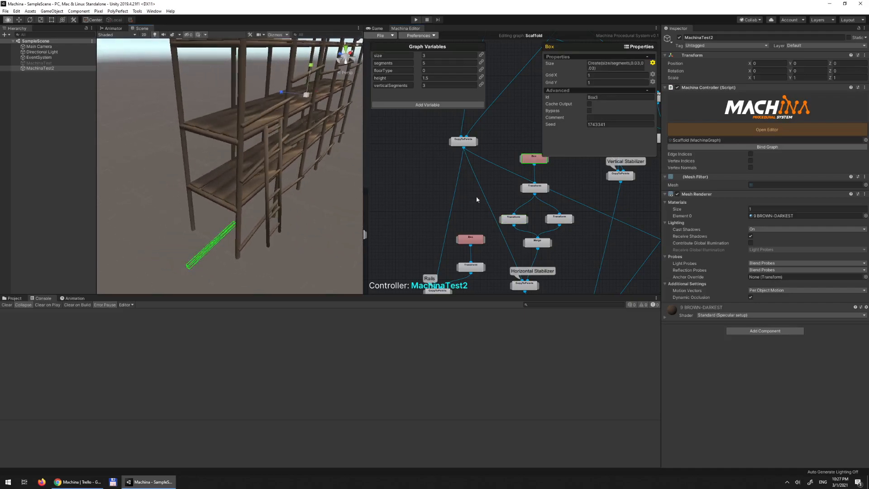
left_click(539, 193)
left_click(512, 219)
left_click(561, 221)
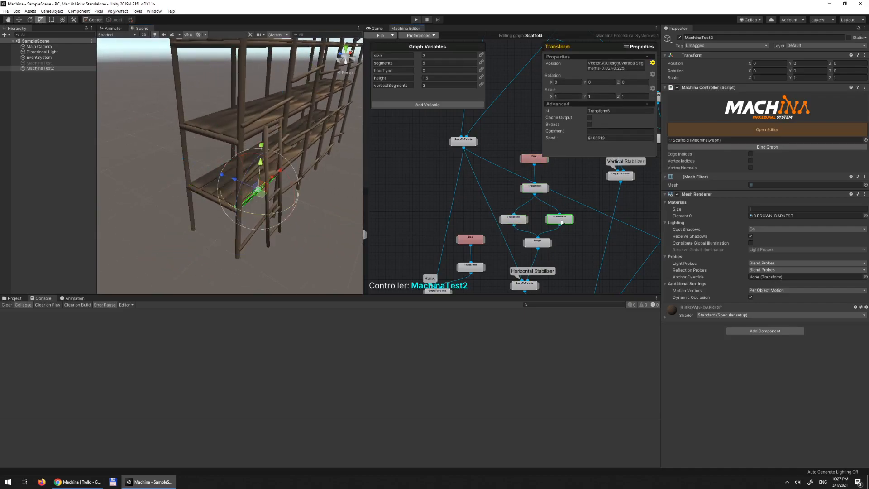
left_click(539, 244)
Step: Revisit the Beams branch to compare its point-offset Transform nodes with the Tube and the copied posts
middle_click_drag(644, 211, 532, 257)
middle_click_drag(533, 182, 497, 212)
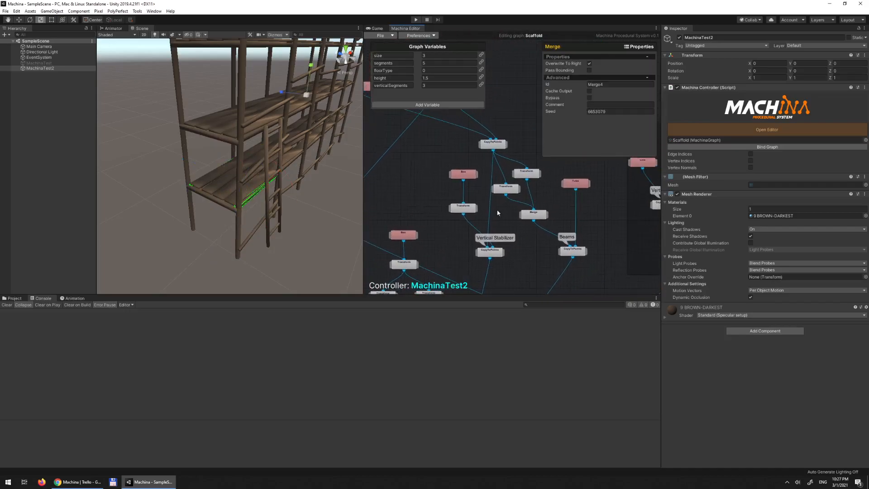
left_click(527, 172)
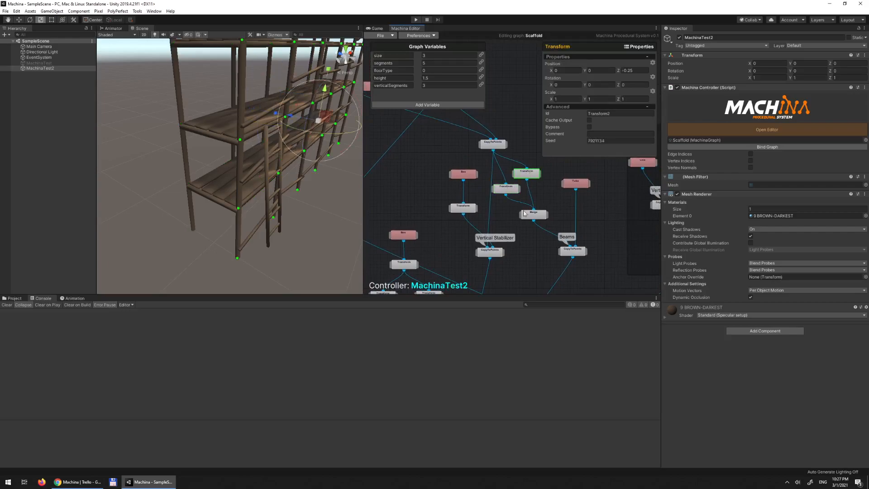
left_click(578, 251)
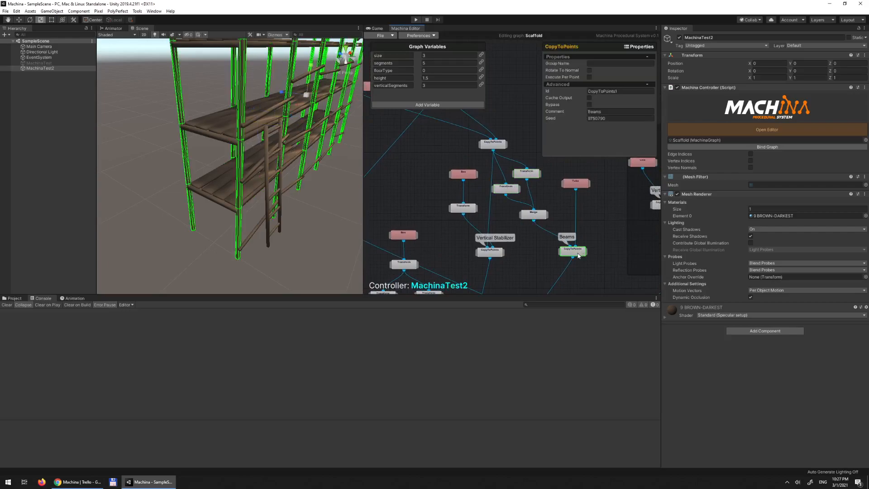
left_click(504, 189)
left_click(523, 177)
left_click(575, 248)
left_click(576, 186)
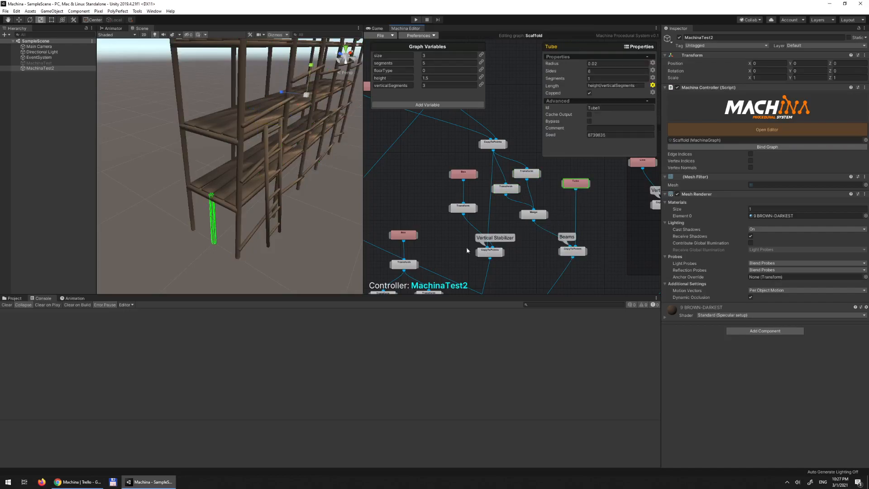
Step: Compare the Horizontal Stabilizer's Box with its front and back Transform offsets and the merged geometry
middle_click_drag(428, 238, 488, 156)
left_click(469, 154)
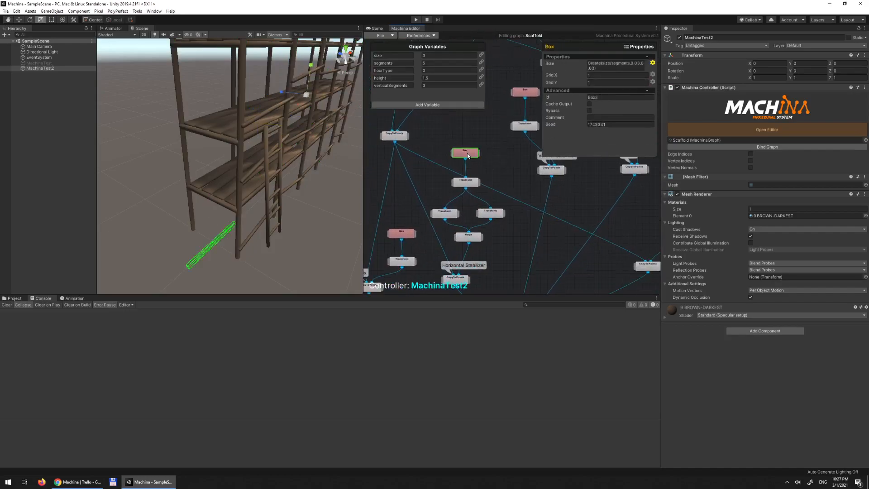
left_click(447, 215)
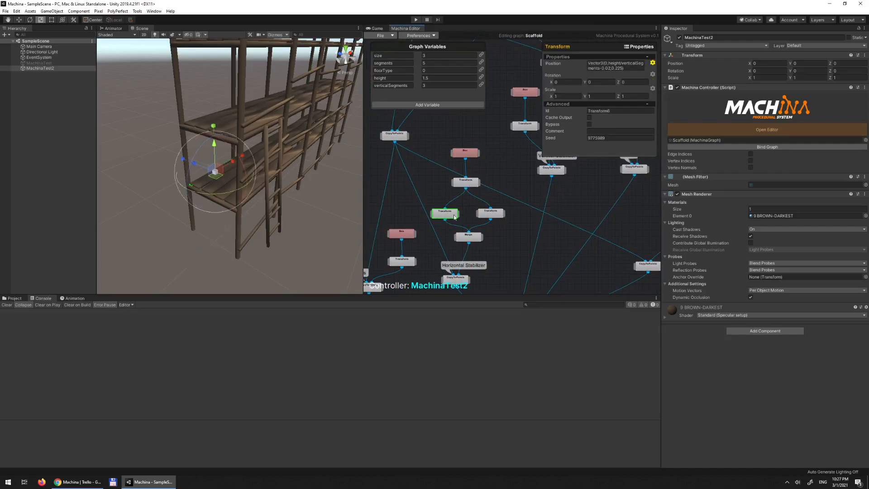
left_click(491, 215)
left_click(469, 240)
middle_click_drag(496, 251, 536, 233)
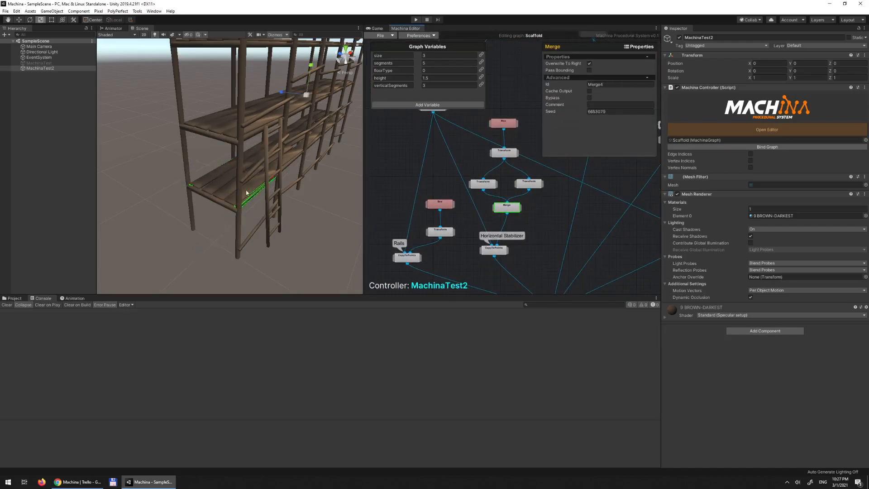
Step: Check the points feeding the Horizontal Stabilizer CopyToPoints node against the supports it copies along each floor
middle_click_drag(447, 167, 440, 203)
left_click(428, 143)
left_click_drag(322, 145, 264, 156, "alt")
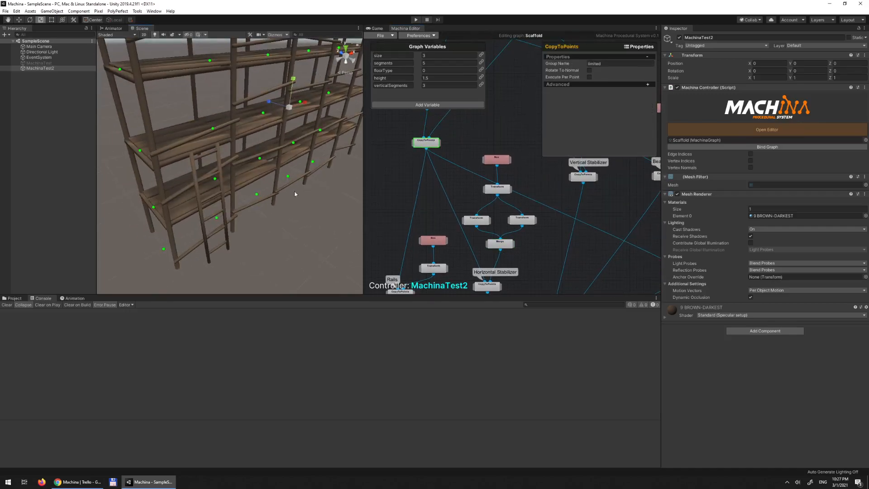
left_click(489, 288)
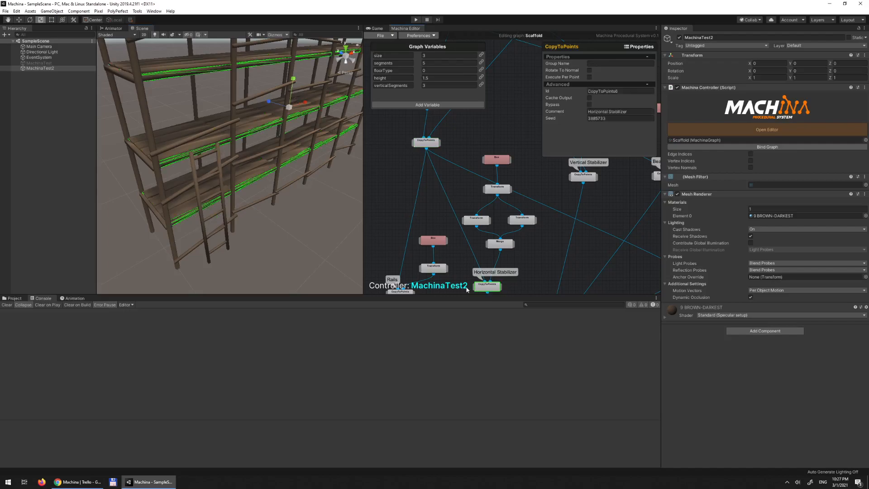
left_click_drag(219, 196, 276, 153, "alt")
Step: Examine the Rails CopyToPoints node and the size expression of its source Box from the scaffold's front
middle_click_drag(426, 201, 474, 125)
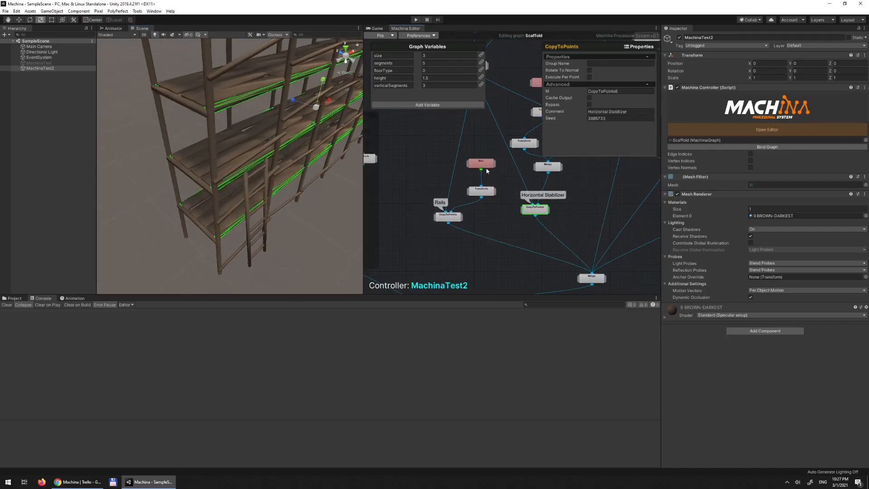
left_click(452, 220)
left_click_drag(261, 179, 253, 158, "alt")
key("r")
right_click_drag(242, 168, 223, 176, "alt")
left_click(481, 164)
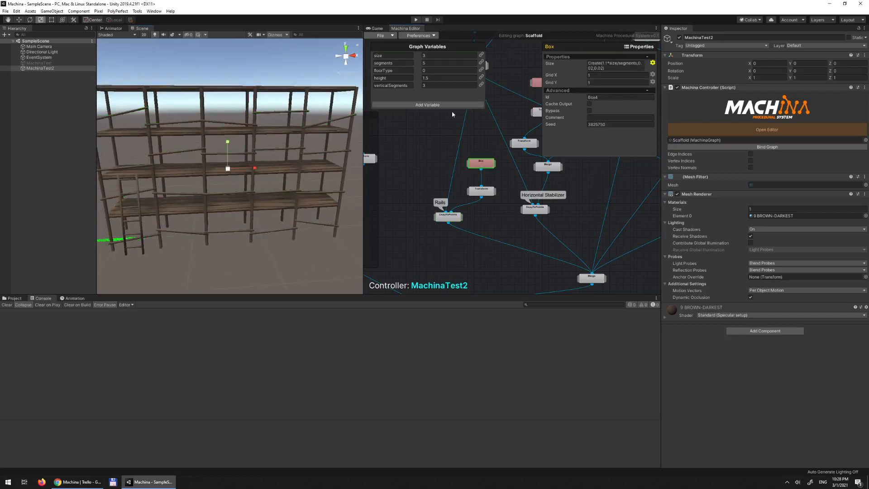
Step: Check the Rails Transform's random offset and rotation, and set the Rails CopyToPoints seed to 3904312
left_click(481, 191)
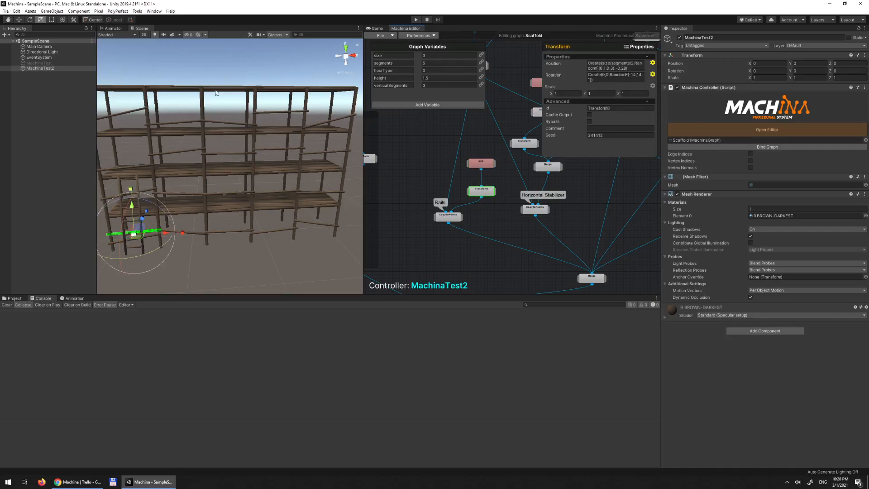
right_click_drag(256, 180, 277, 179)
left_click(448, 216)
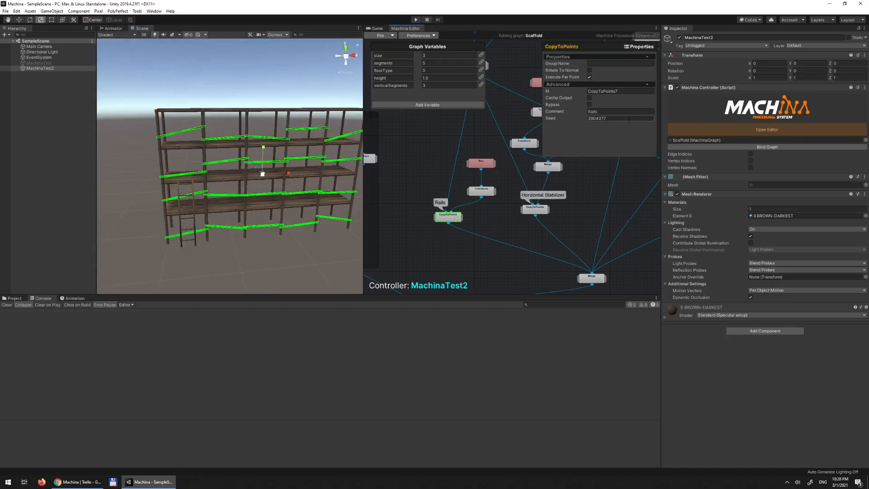
key("BackSpace")
key("BackSpace")
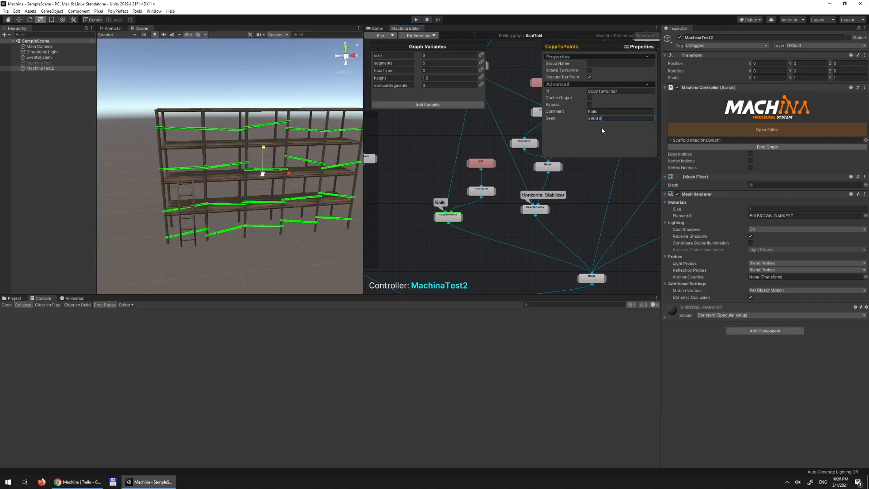
key("BackSpace")
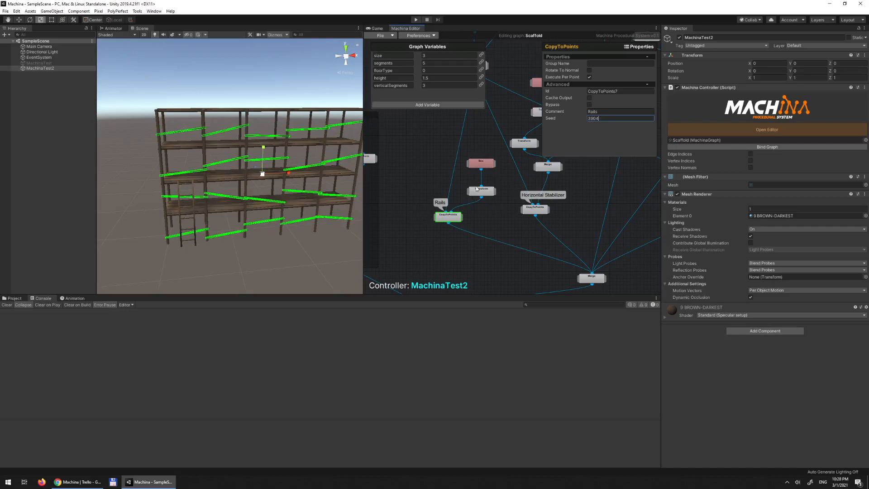
type("3123")
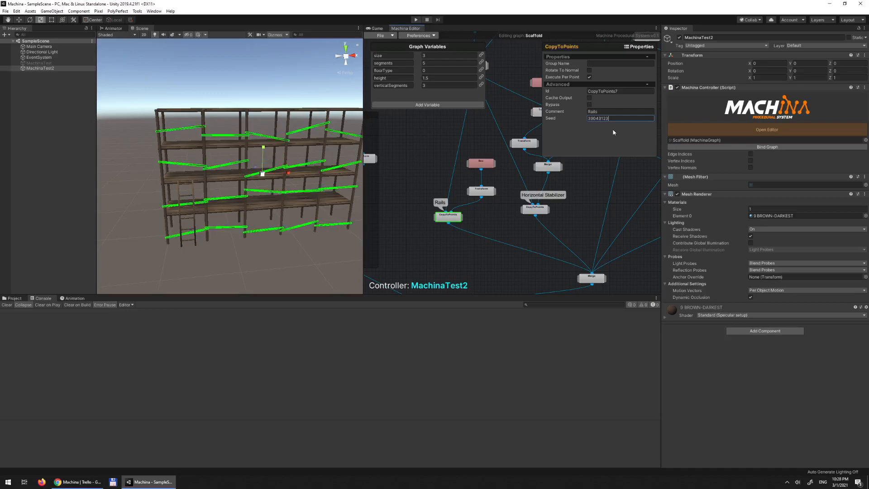
type("1")
key("BackSpace")
key("BackSpace")
left_click_drag(271, 185, 250, 135, "alt")
right_click_drag(251, 136, 263, 188, "alt")
middle_click_drag(201, 181, 236, 193, "alt")
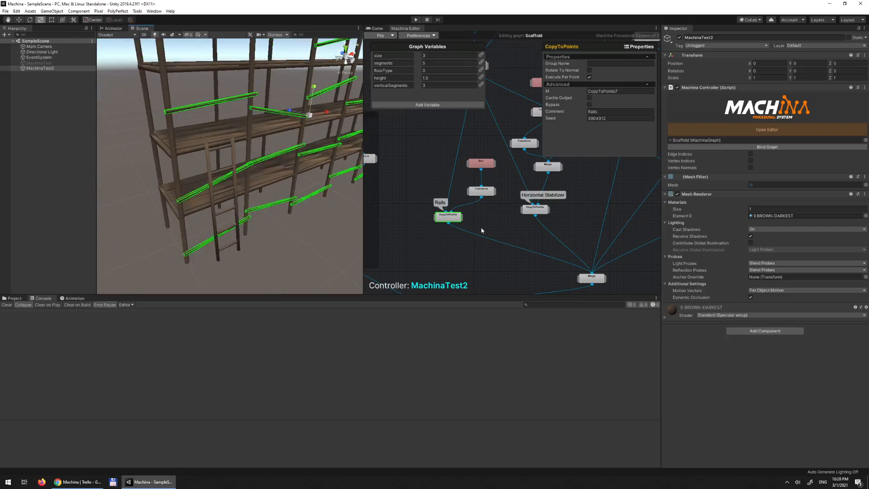
Step: Follow the graph to its end and compare the final Merge feeding the Material with the Merge collecting the scaffold parts
middle_click_drag(466, 244, 576, 227)
middle_click_drag(482, 260, 603, 190)
middle_click_drag(406, 235, 475, 231)
scroll(475, 231, "down", 1)
middle_click_drag(505, 146, 402, 225)
scroll(402, 225, "up", 2)
middle_click_drag(504, 225, 442, 186)
middle_click_drag(547, 250, 393, 100)
middle_click_drag(496, 148, 653, 230)
middle_click_drag(569, 228, 496, 169)
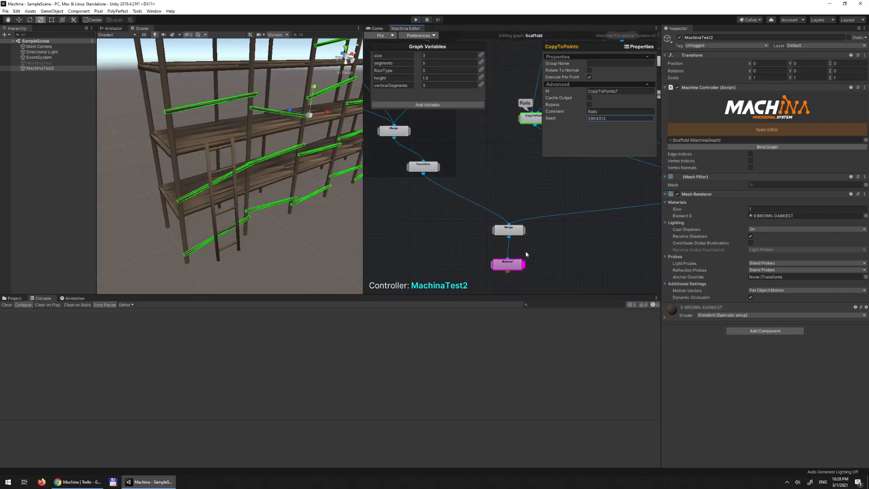
left_click(515, 233)
middle_click_drag(577, 233, 397, 256)
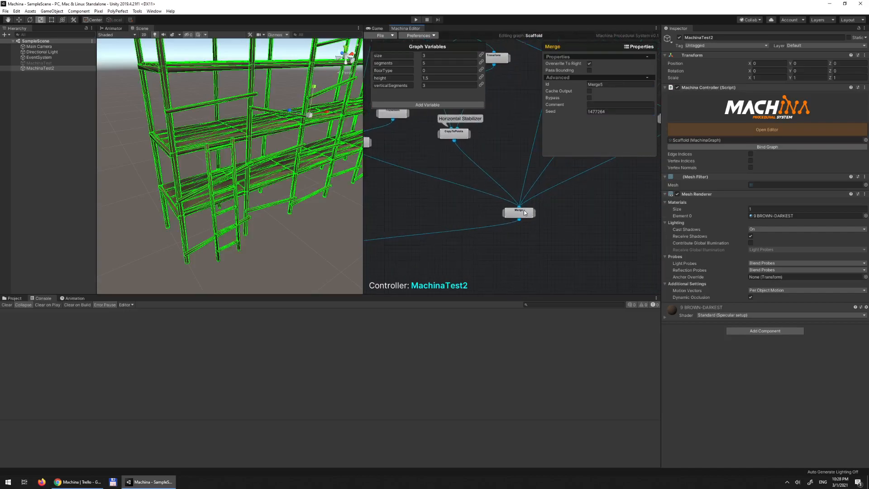
left_click(525, 212)
Step: Set the Merge collecting the scaffold parts as the graph output to preview the structure without ladder and material
left_click(535, 214)
scroll(289, 108, "down", 5)
left_click_drag(251, 134, 210, 168, "alt")
right_click_drag(211, 167, 226, 195, "alt")
left_click(310, 249)
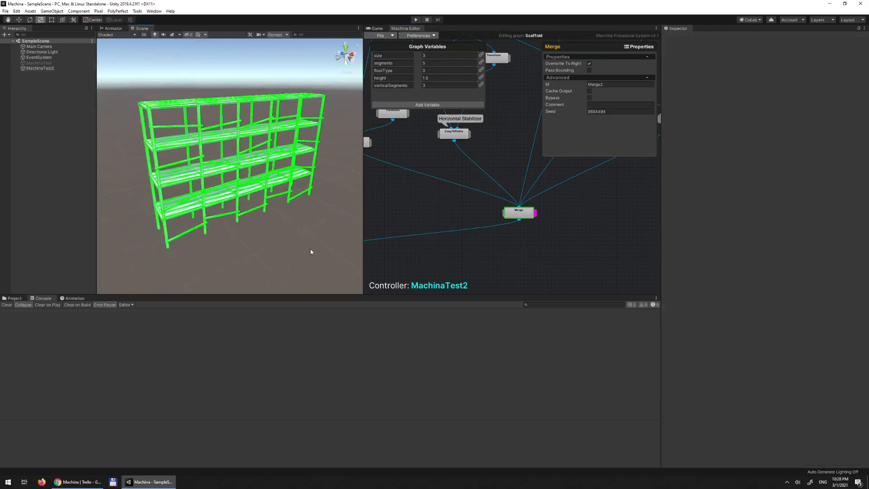
Step: Preview the graph output at the Merge that adds the ladder, and restore the Material node as the output
middle_click_drag(508, 249, 669, 162)
middle_click_drag(614, 177, 689, 282)
middle_click_drag(516, 239, 470, 211)
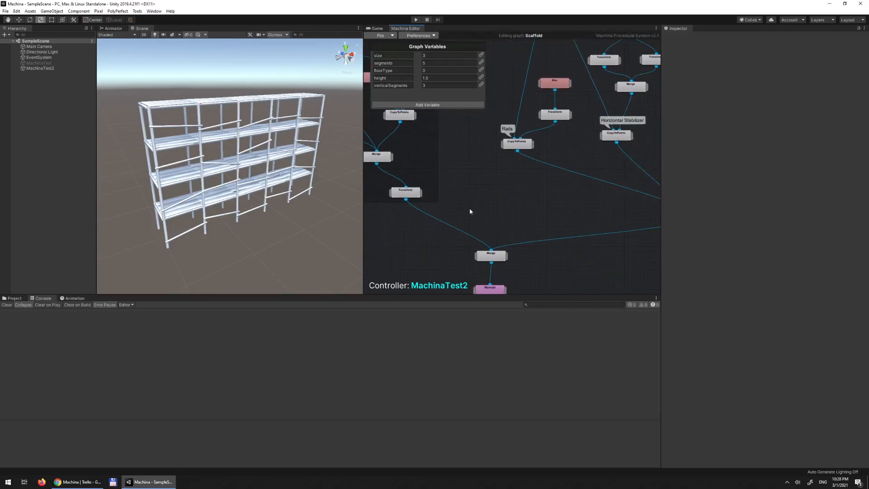
left_click(506, 256)
middle_click_drag(543, 274, 537, 240)
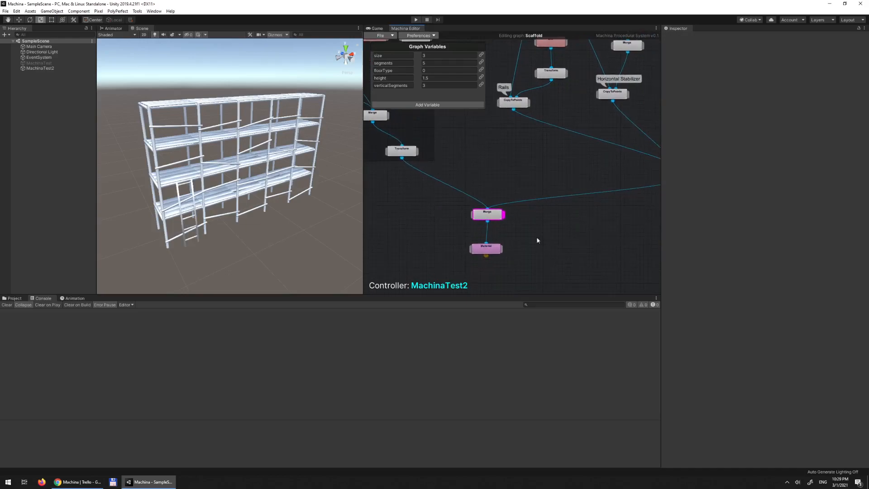
left_click(500, 250)
Step: Inspect the source Box of the Ladder group up close in the scene
mouse_move(489, 178)
middle_mouse_down()
mouse_move(583, 269)
mouse_move(534, 244)
middle_mouse_up()
left_click(497, 163)
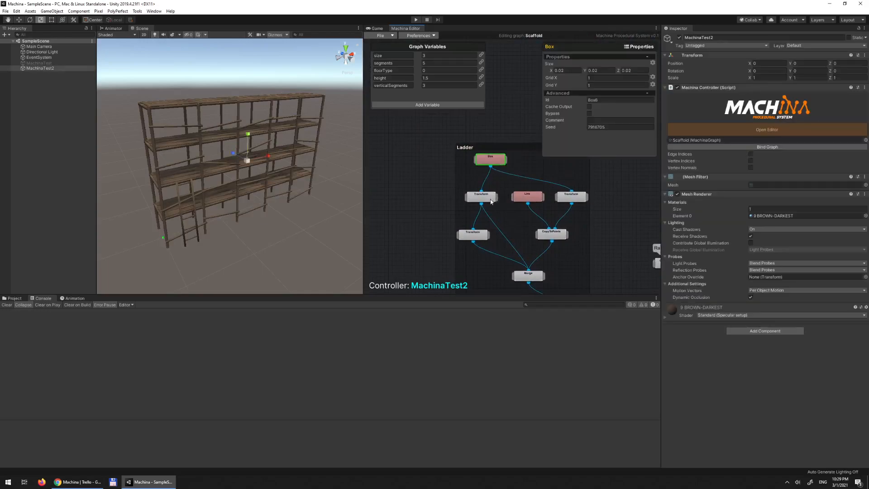
scroll(203, 185, "up", 5, "alt")
scroll(258, 168, "down", 5, "alt")
scroll(308, 173, "up", 7, "alt")
scroll(307, 172, "up", 10, "alt")
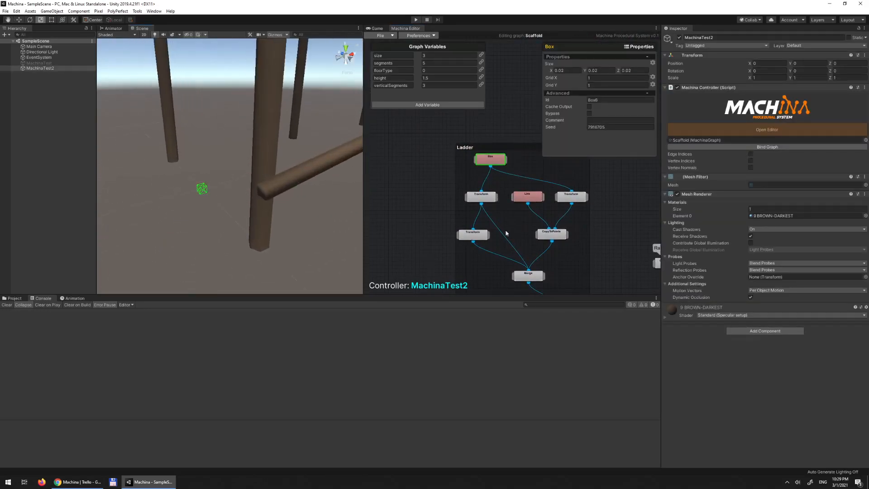
Step: Examine how the ladder rungs are made from the scaled Box Transform, the vertical Line and the CopyToPoints node
left_click(571, 197)
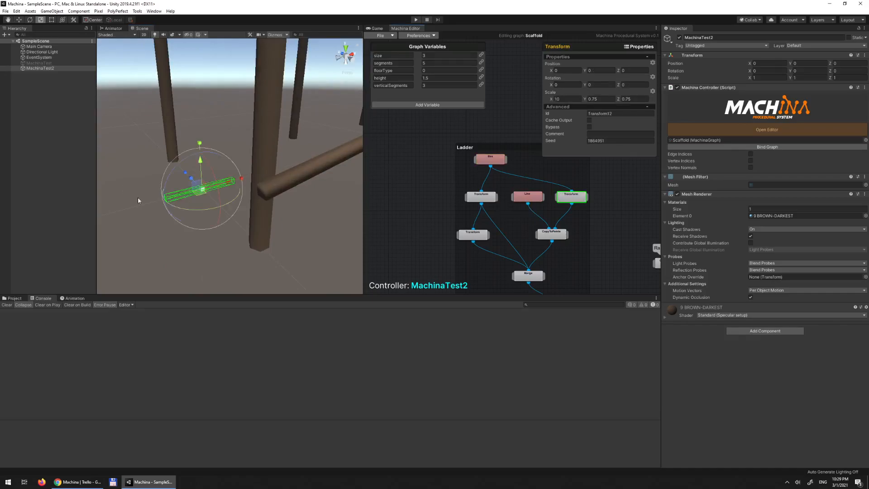
left_click(534, 200)
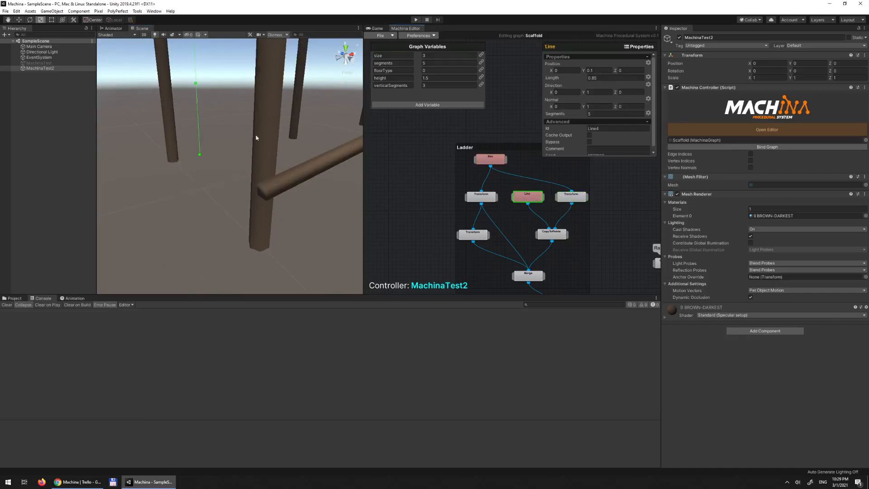
scroll(264, 145, "down", 5)
right_click_drag(284, 112, 328, 114)
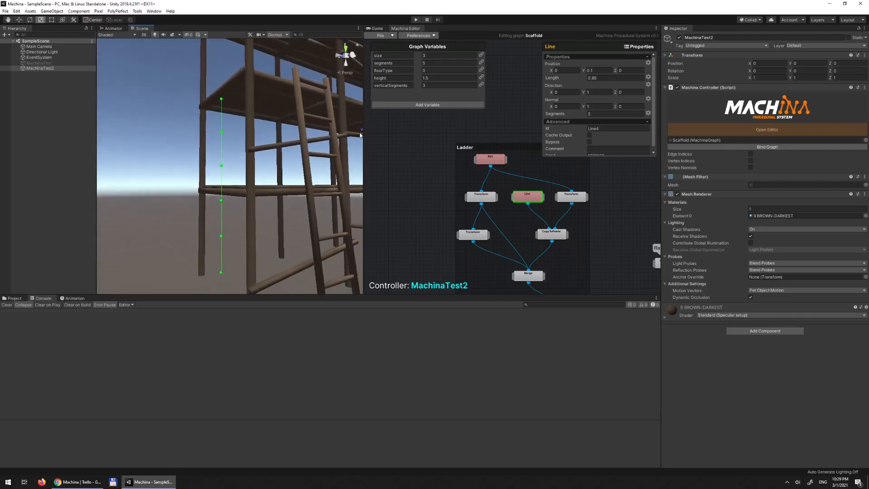
left_click(547, 232)
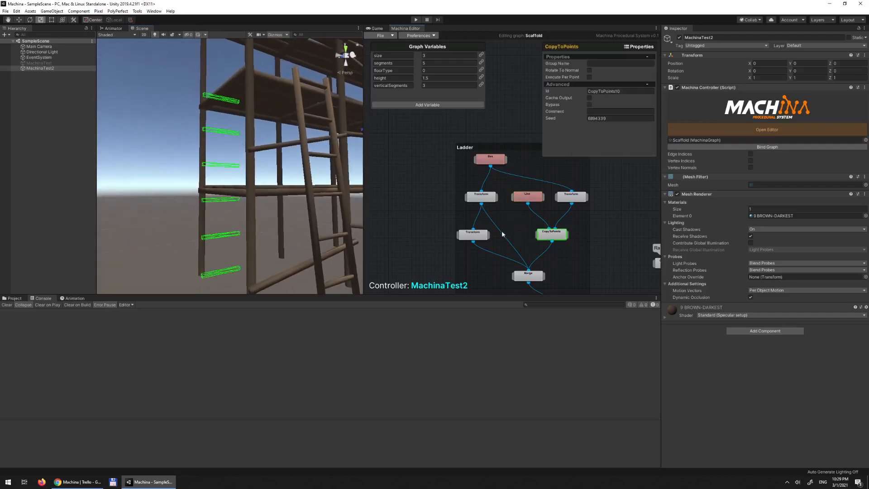
Step: Compare the two Transform nodes that stretch the Box into a ladder side and offset its second copy
left_click(487, 200)
middle_click_drag(259, 154, 254, 101)
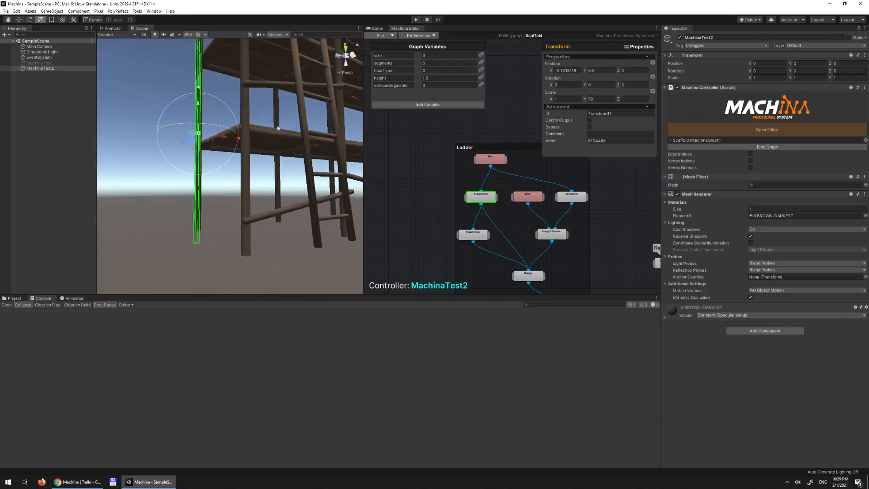
left_click(481, 241)
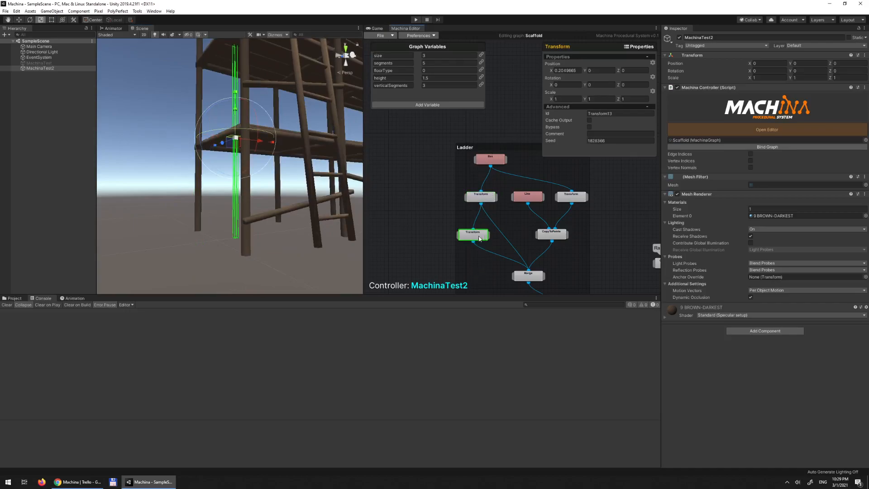
left_click(486, 199)
left_click(475, 239)
Step: Compare the merged ladder with the final Transform that tilts and positions it against the scaffold
left_click(533, 275)
middle_click_drag(564, 272, 518, 191)
left_click(512, 230)
left_click_drag(288, 160, 332, 230, "alt")
scroll(225, 217, "down", 5)
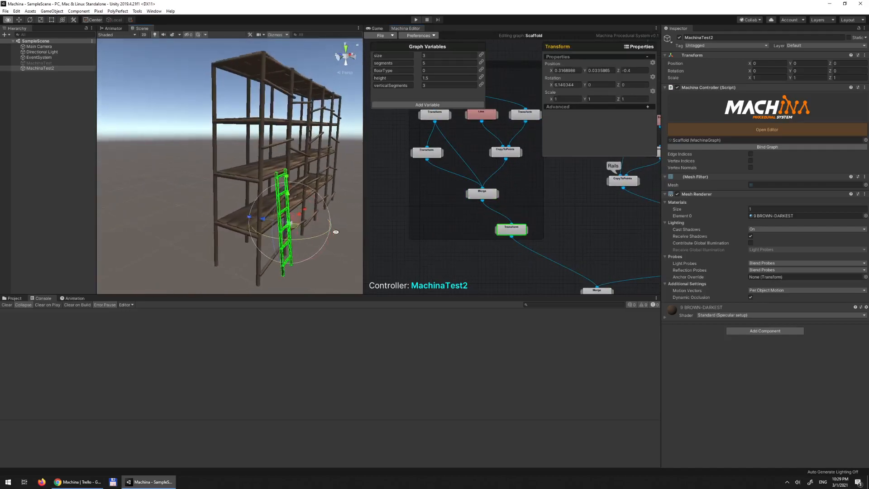
left_click(488, 195)
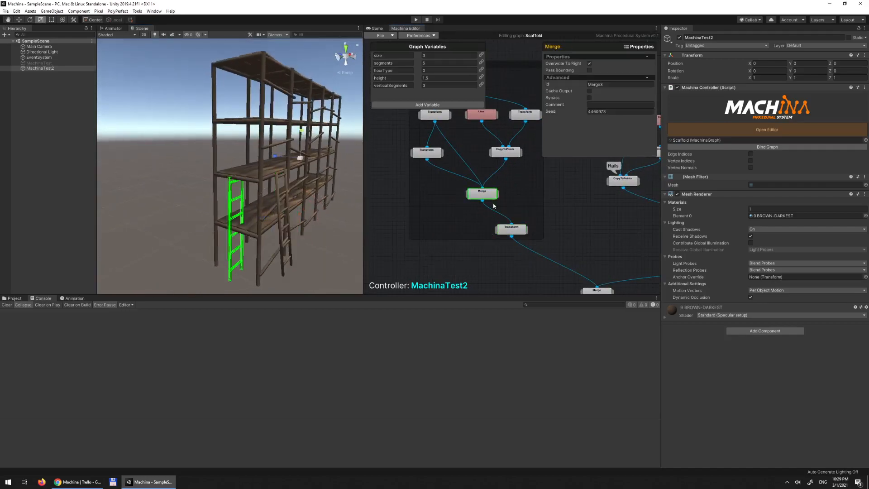
left_click(517, 232)
Step: Check the Material node's assigned material and review the finished scaffold from several angles
middle_click_drag(603, 260, 533, 212)
left_click(534, 282)
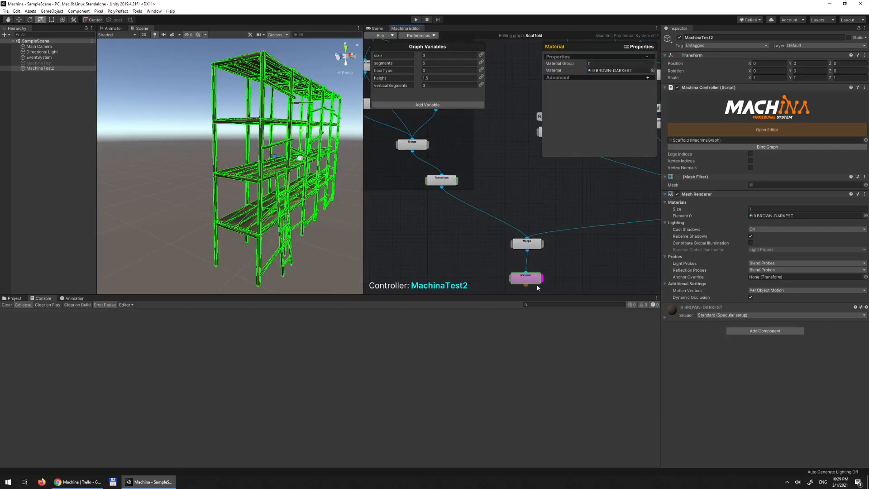
left_click(570, 273)
left_click_drag(254, 176, 290, 159, "alt")
scroll(307, 178, "down", 4)
scroll(310, 153, "up", 1)
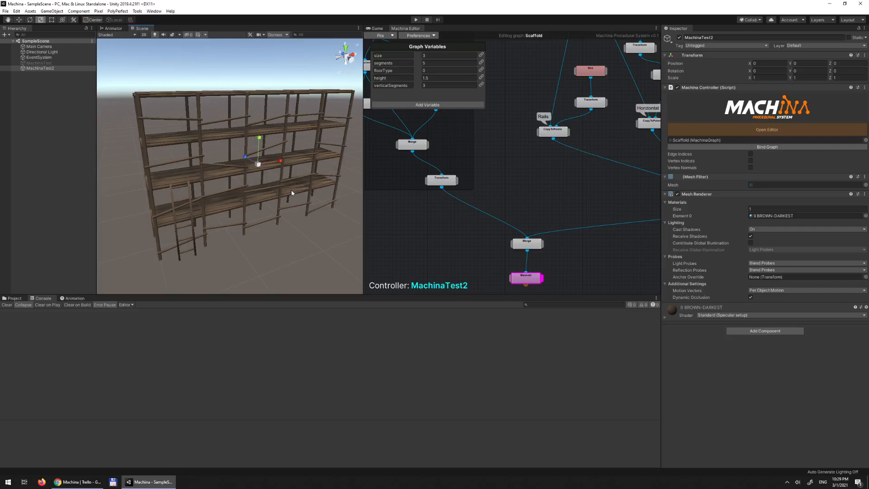
left_click_drag(291, 189, 345, 142, "alt")
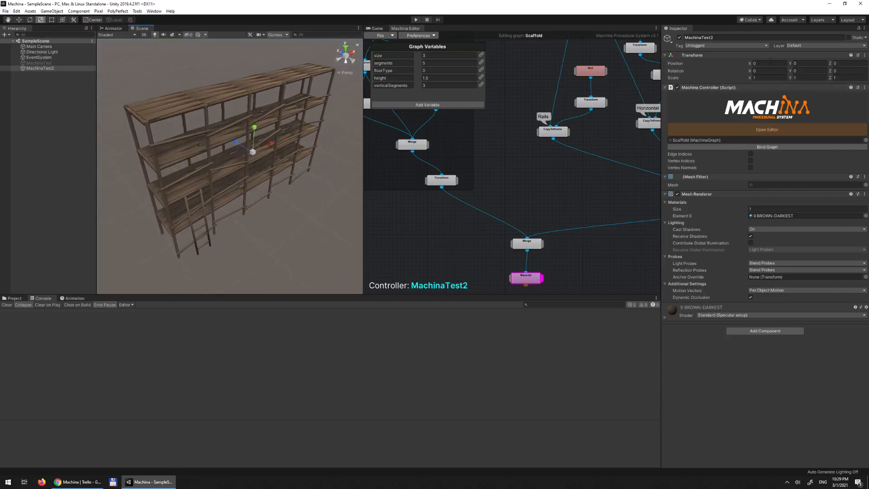
Step: Deactivate the MachinaTest2 object and activate MachinaTest in its place
left_click(678, 38)
left_click(39, 63)
left_click(678, 37)
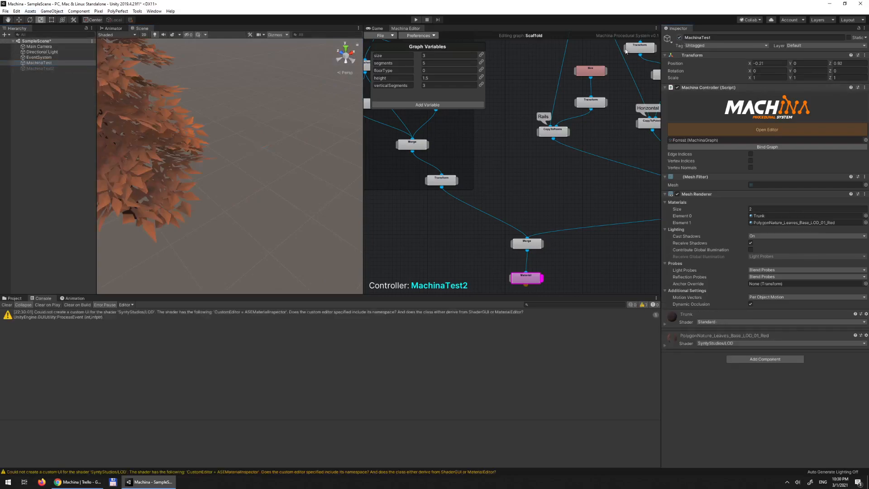
Step: Open the Forrest graph of MachinaTest in the Machina editor and find its Single Tree group
left_click_drag(225, 100, 281, 122, "alt")
left_click(784, 128)
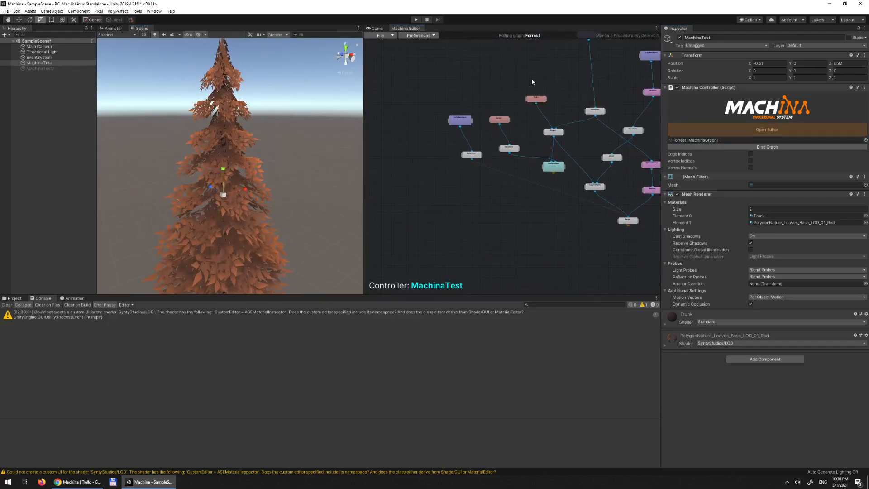
middle_click_drag(557, 176, 481, 282)
scroll(505, 155, "up", 5)
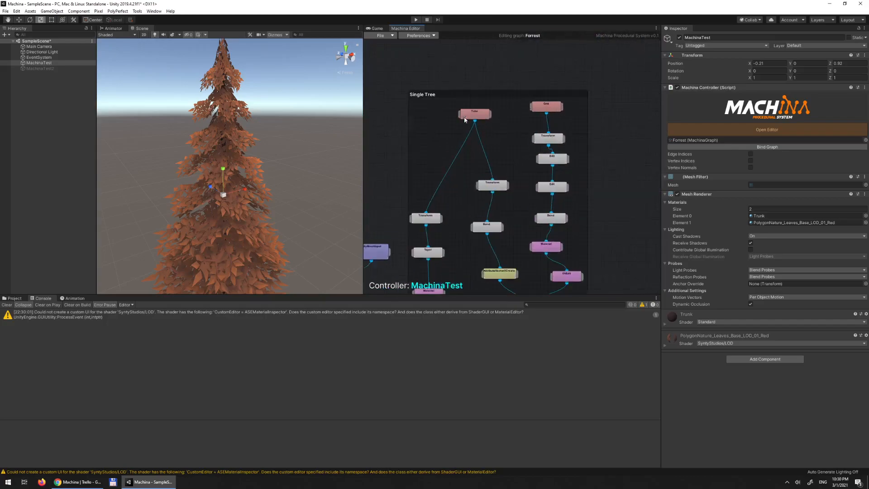
middle_click_drag(505, 156, 468, 148)
Step: Examine the shape and the leaf distribution of the generated tree from different angles
left_click_drag(273, 159, 295, 141, "alt")
right_click_drag(295, 142, 276, 148, "alt")
left_click_drag(289, 130, 276, 157, "alt")
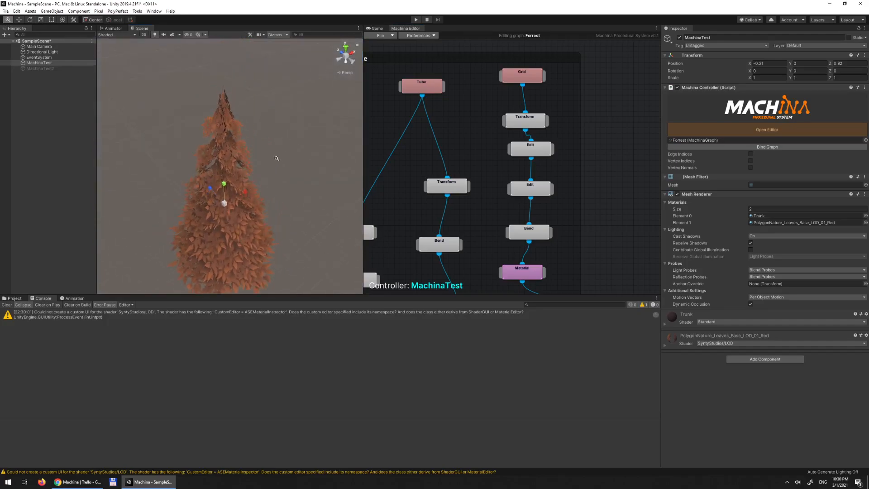
right_click_drag(275, 157, 300, 171, "alt")
mouse_move(285, 185)
left_mouse_down("alt")
mouse_move(280, 135)
mouse_move(284, 180)
left_mouse_up("alt")
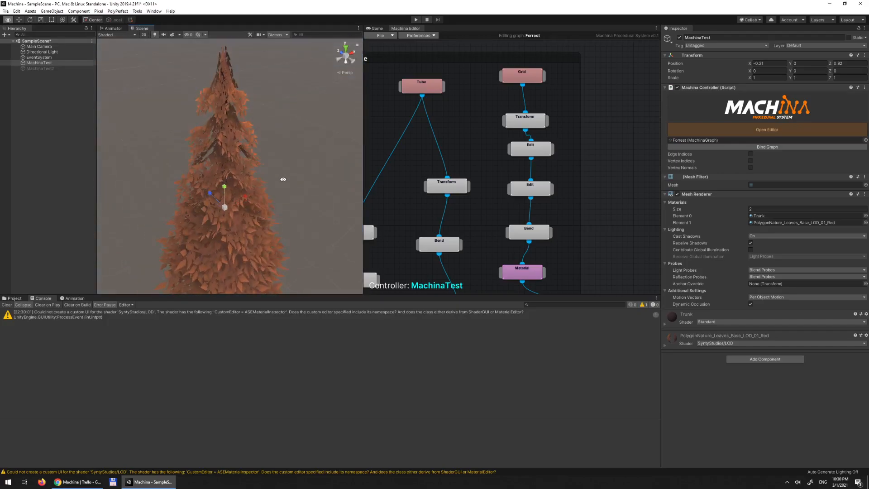
middle_click_drag(283, 179, 285, 166)
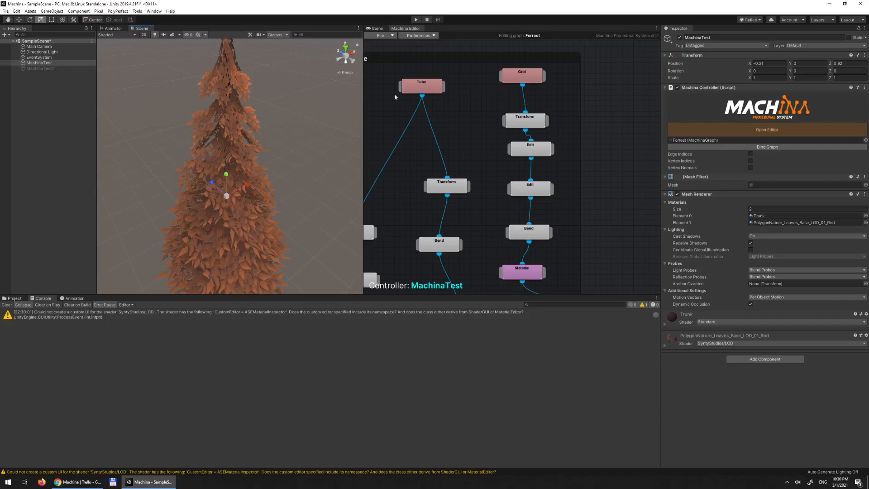
left_click_drag(236, 170, 226, 167, "alt")
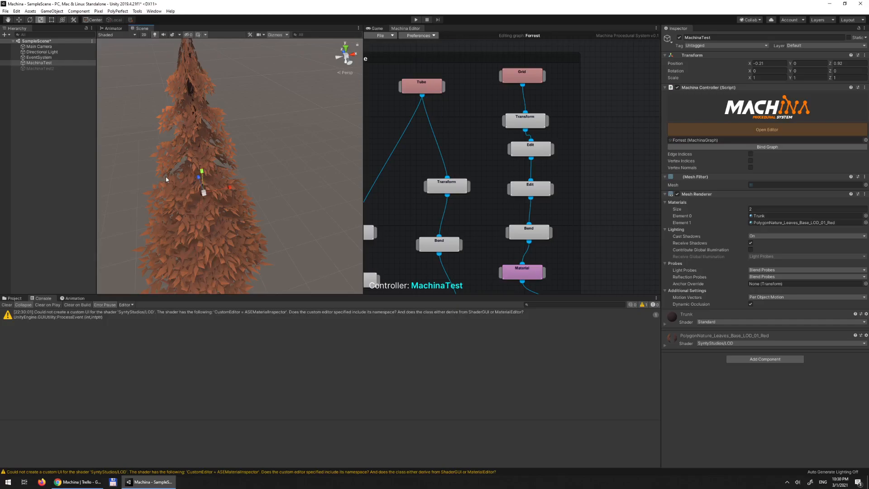
left_click_drag(248, 165, 273, 147, "alt")
left_click_drag(253, 247, 281, 174, "alt")
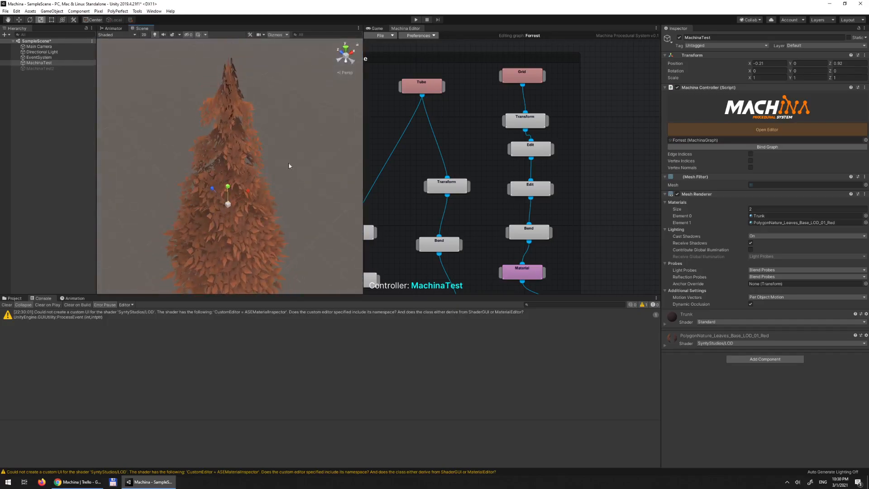
Step: Select the Grid node of the Single Tree group and turn off the Merge output to isolate the grid preview
left_click(530, 80)
left_click_drag(301, 138, 321, 165, "alt")
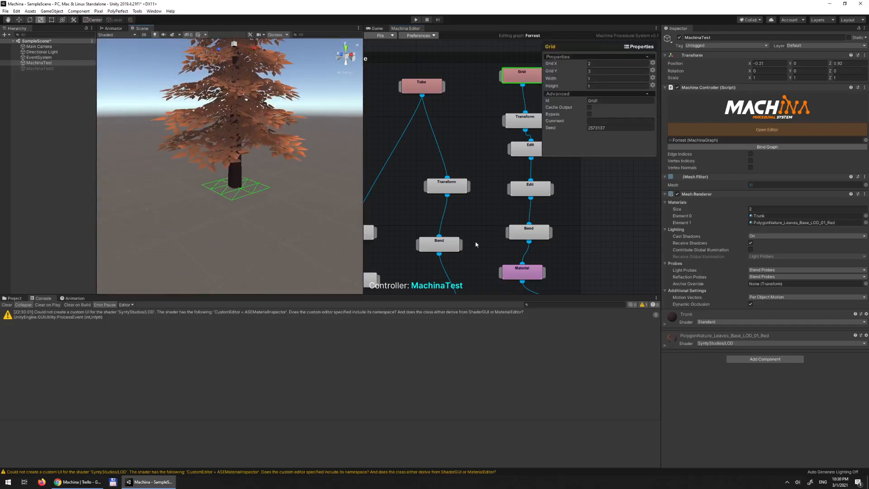
middle_click_drag(476, 261, 483, 68)
left_click(480, 264)
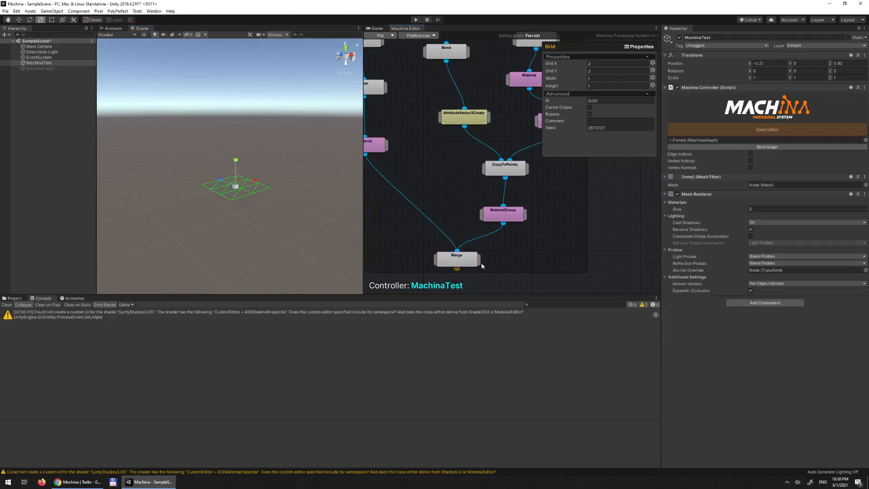
left_click_drag(279, 140, 300, 180, "alt")
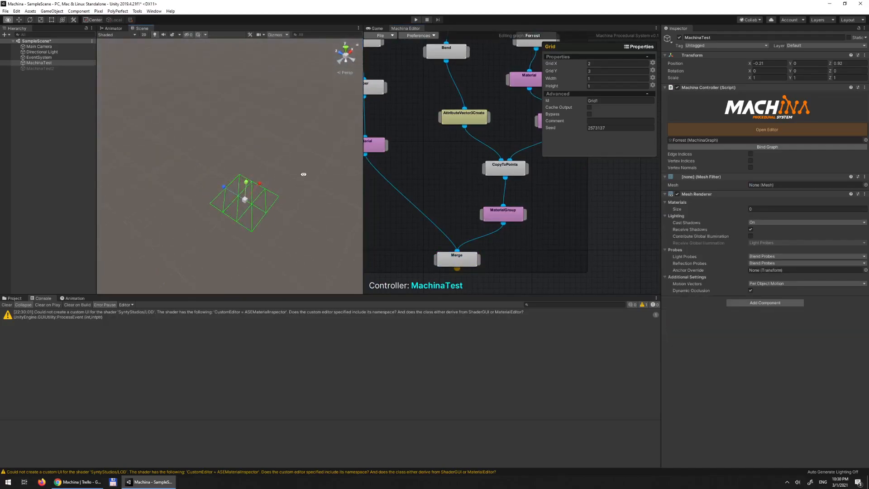
Step: Examine the Transform and first Edit nodes below the Grid in the Single Tree group from several angles
middle_click_drag(559, 209, 532, 294)
middle_click_drag(527, 175, 537, 243)
left_click_drag(320, 179, 461, 154, "alt")
left_click(502, 186)
left_click(507, 215)
left_click_drag(507, 215, 505, 217)
left_click_drag(332, 160, 421, 172, "alt")
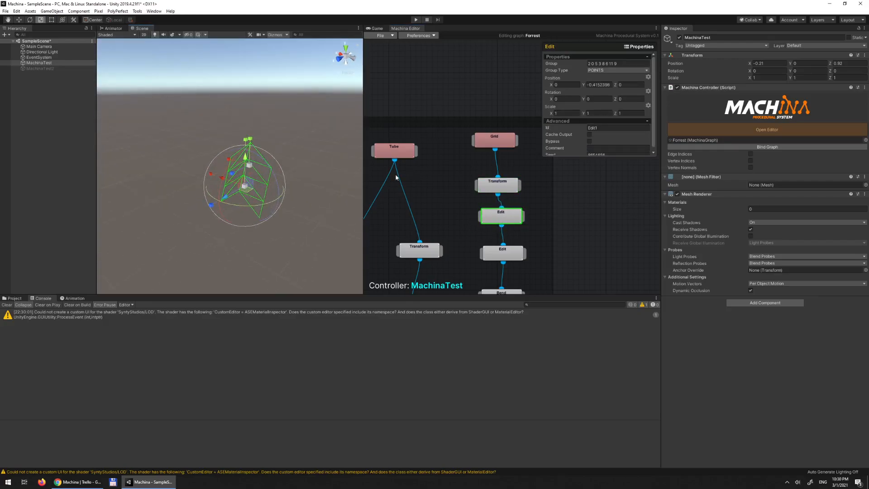
left_click_drag(296, 174, 295, 169, "alt")
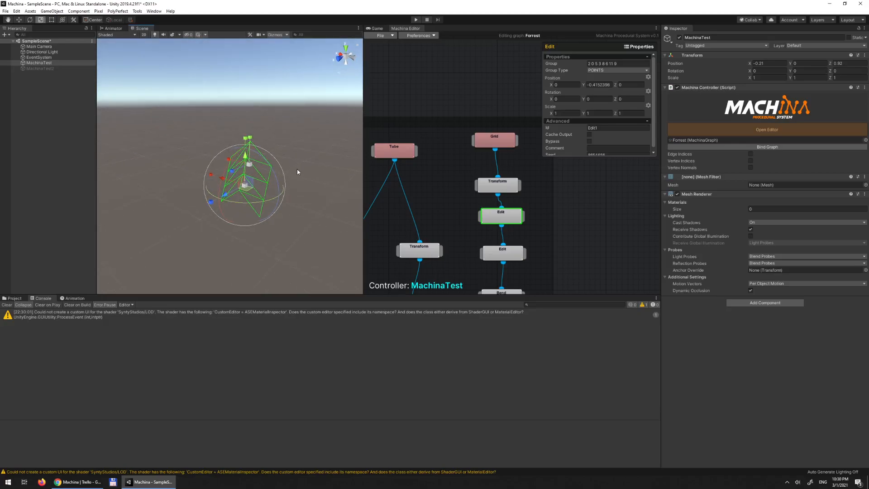
left_click_drag(297, 169, 285, 170, "alt")
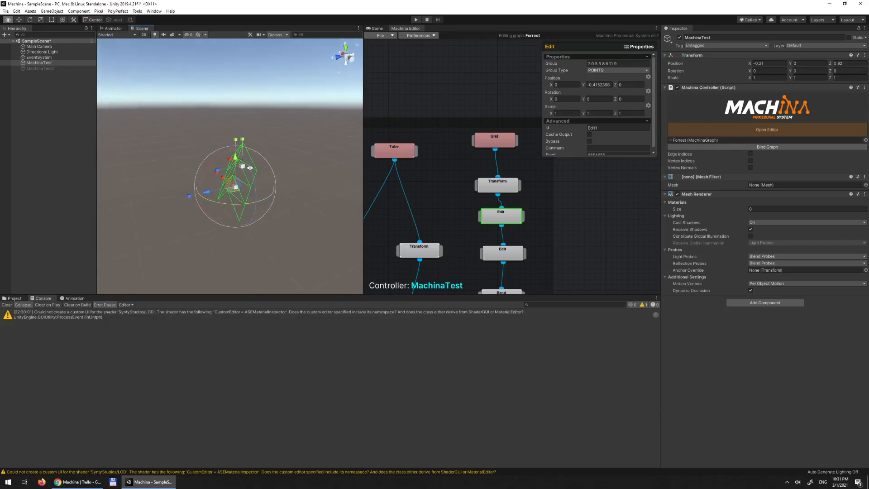
Step: Examine the second Edit node and the Bend node of the grid branch, viewing how each shapes the leaf mesh
left_click(516, 259)
left_click_drag(312, 195, 339, 175, "alt")
mouse_move(312, 203)
left_mouse_down("alt")
mouse_move(313, 238)
mouse_move(313, 218)
left_mouse_up("alt")
middle_click_drag(589, 247, 593, 160)
left_click(514, 212)
left_click_drag(281, 175, 160, 156, "alt")
left_click(545, 225)
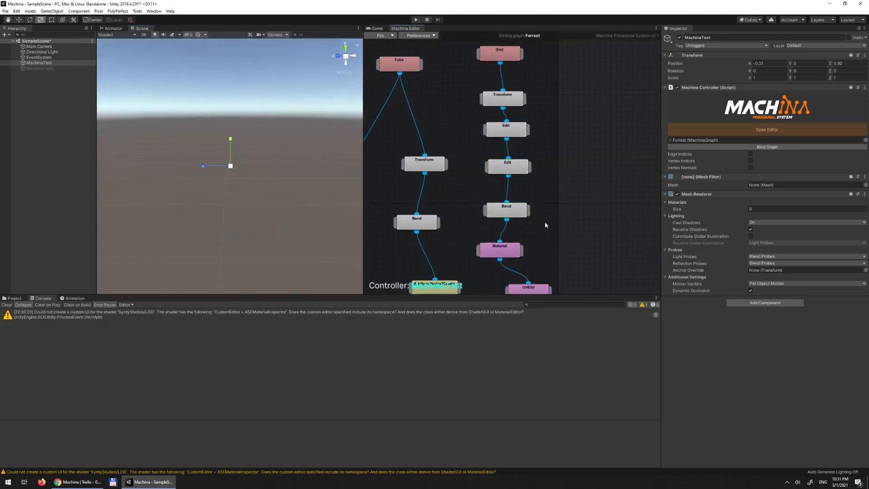
left_click(503, 218)
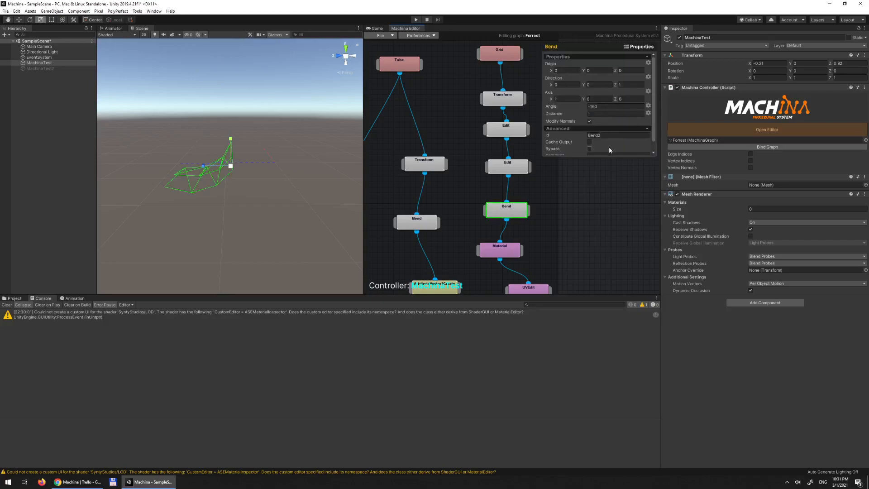
left_click_drag(280, 152, 328, 226, "alt")
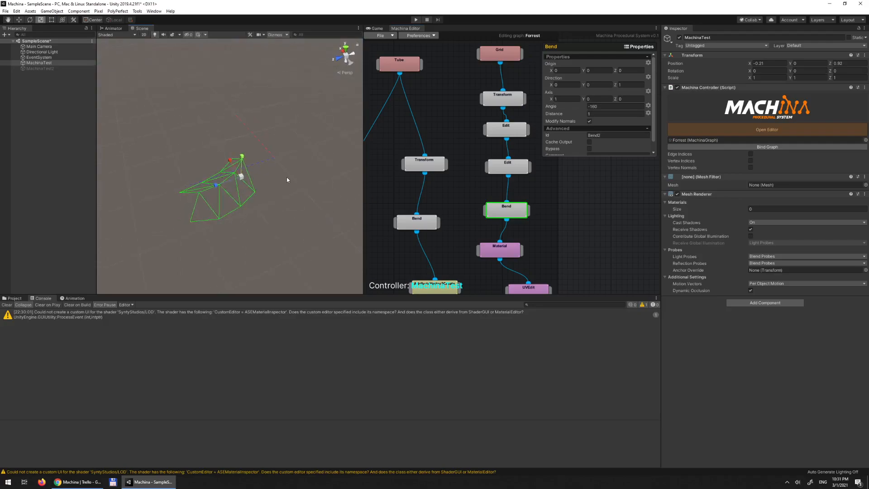
left_click_drag(287, 179, 216, 140, "alt")
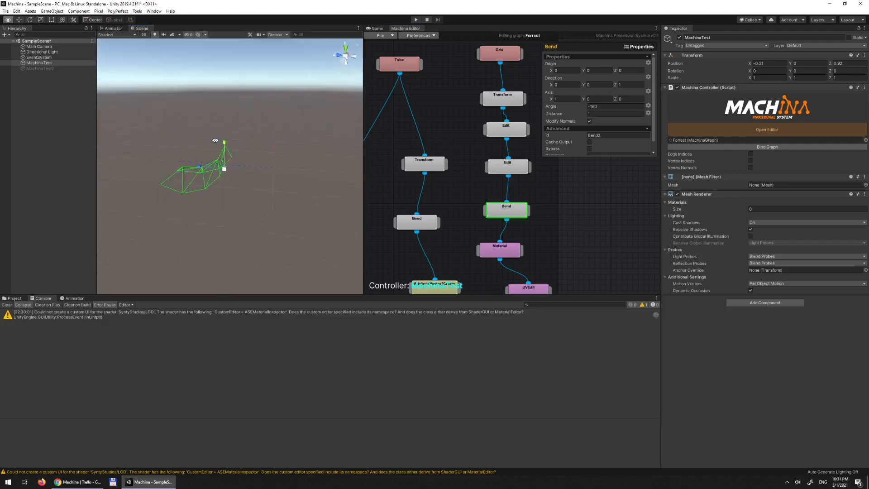
mouse_move(270, 174)
left_mouse_down("alt")
mouse_move(280, 169)
mouse_move(274, 159)
left_mouse_up("alt")
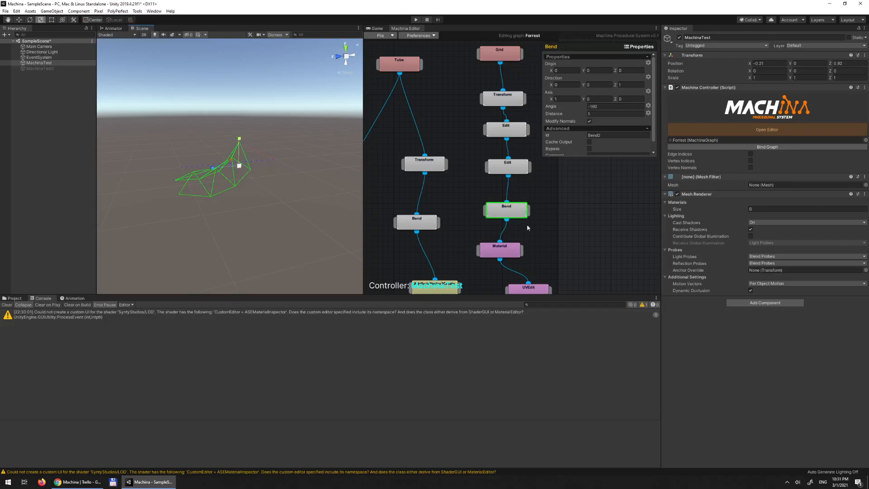
Step: Output the grid branch's Bend node, switch the output to its Material node, and frame the textured leaf mesh
left_click(506, 256)
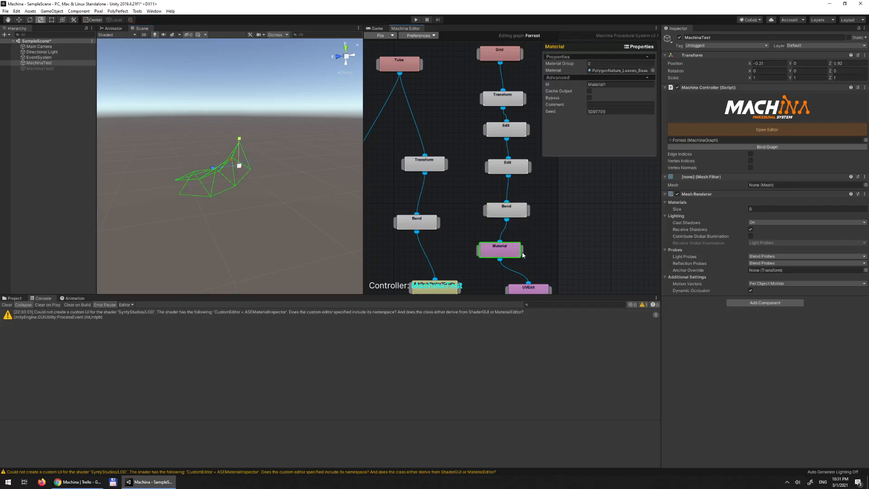
left_click(523, 253)
left_click_drag(195, 156, 220, 172, "alt")
left_click(528, 212)
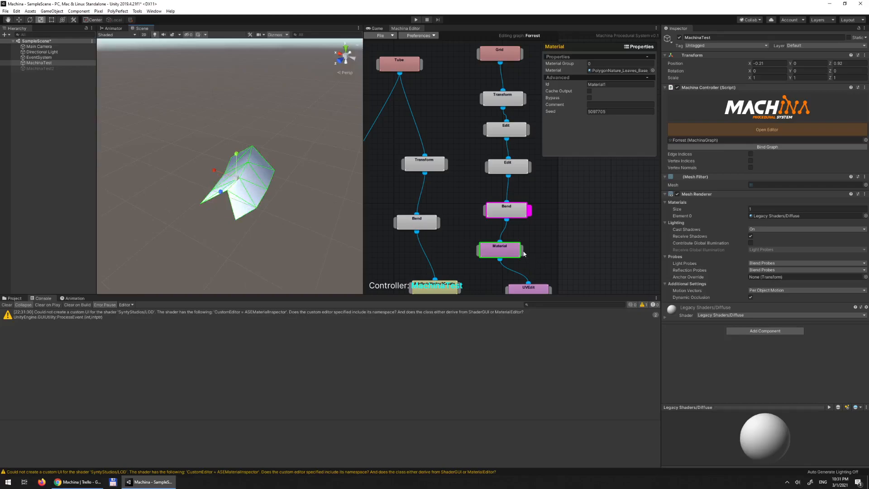
left_click(523, 250)
left_click_drag(306, 202, 223, 161, "alt")
key("f")
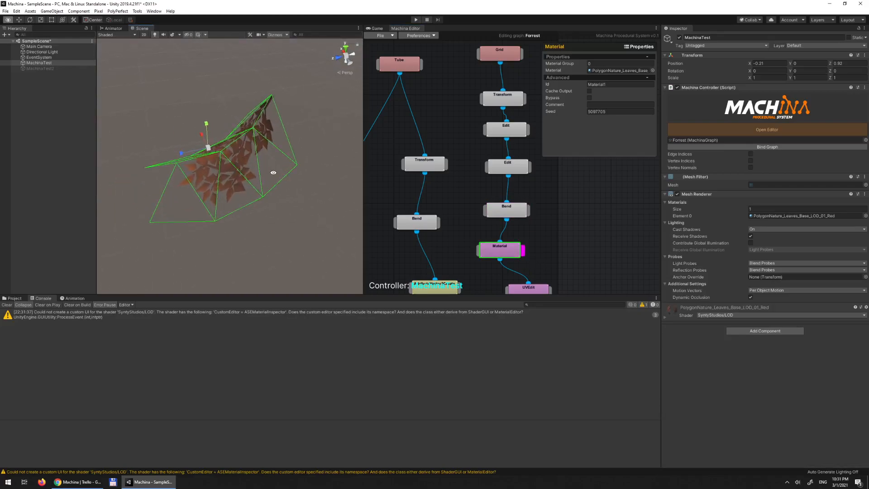
Step: Set the UVEdit node as the output and examine how the leaf texture fits the bent grid
scroll(625, 256, "down", 2)
middle_click_drag(614, 266, 589, 201)
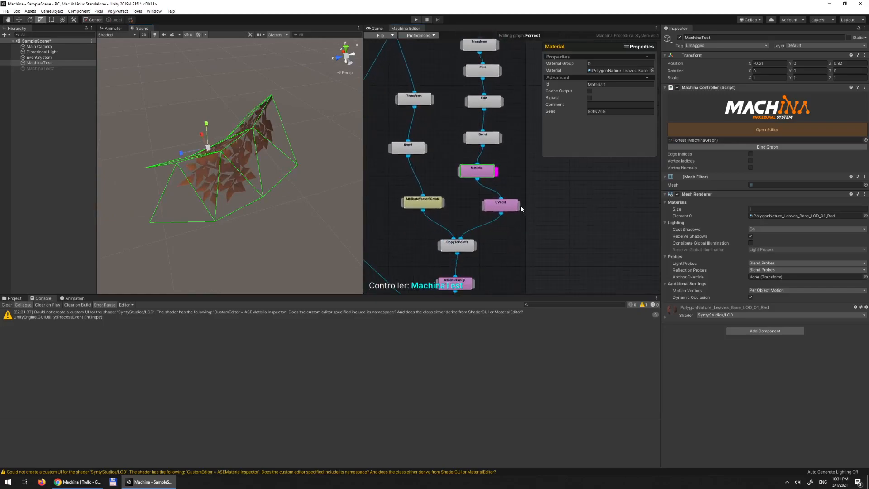
left_click_drag(320, 168, 248, 153, "alt")
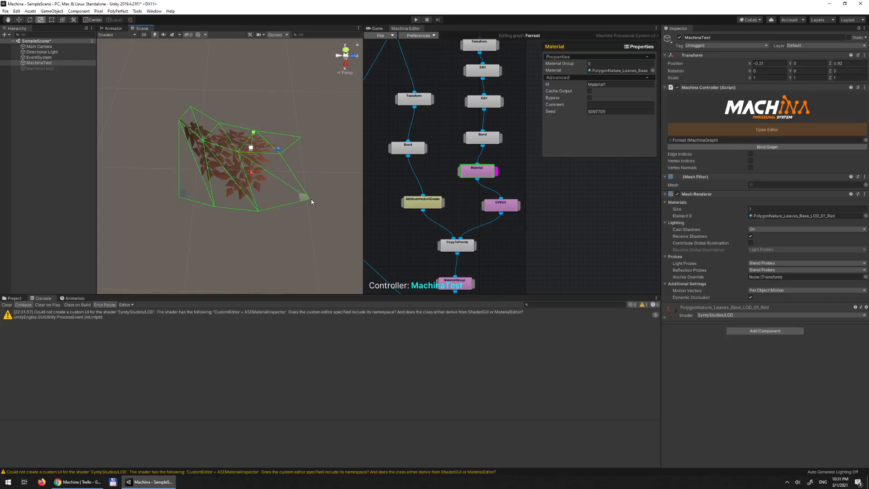
left_click_drag(330, 143, 330, 183, "alt")
left_click(504, 208)
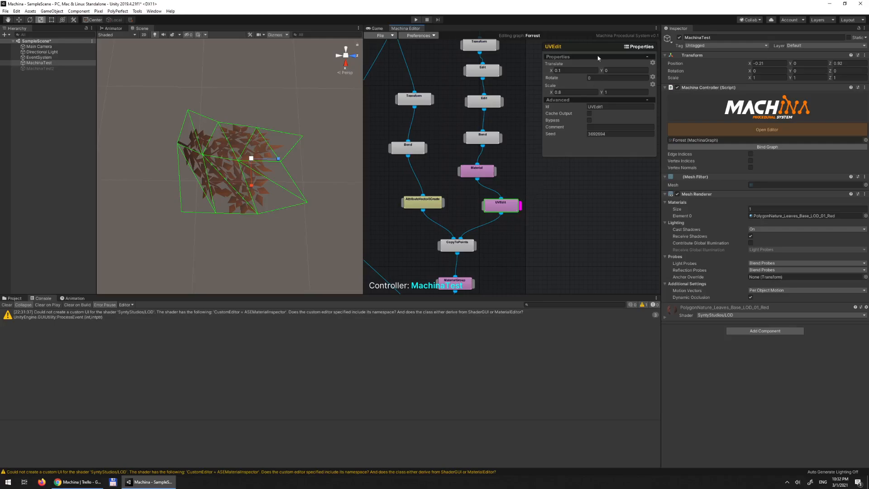
left_click_drag(235, 172, 138, 135, "alt")
key("r")
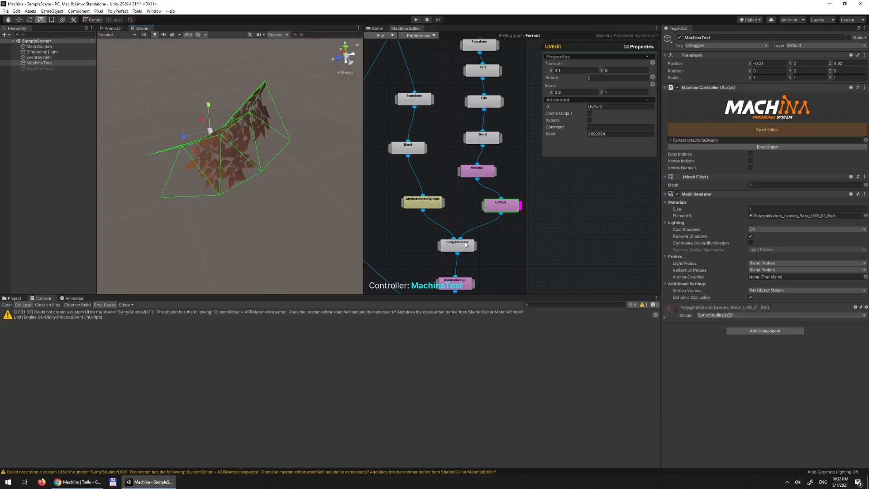
Step: Set the CopyToPoints node as the output and clear the console messages
left_click_drag(256, 154, 208, 188, "alt")
left_click(454, 250)
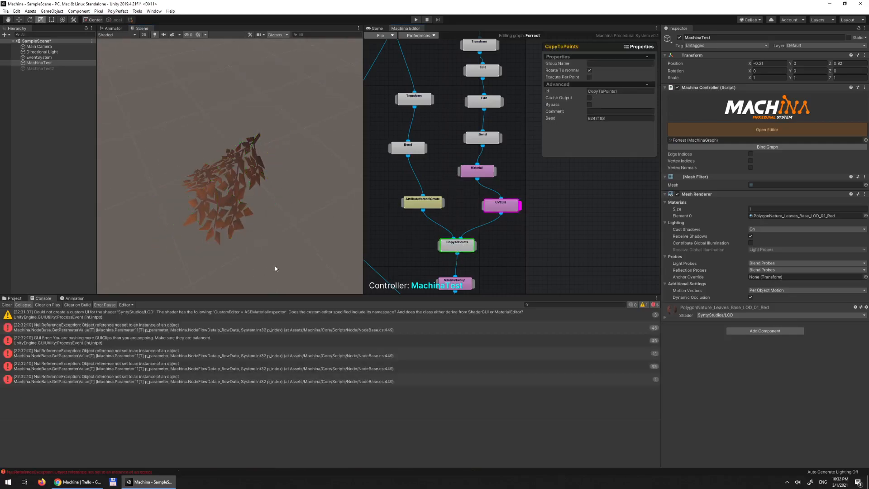
left_click(6, 305)
middle_click_drag(490, 258, 522, 117)
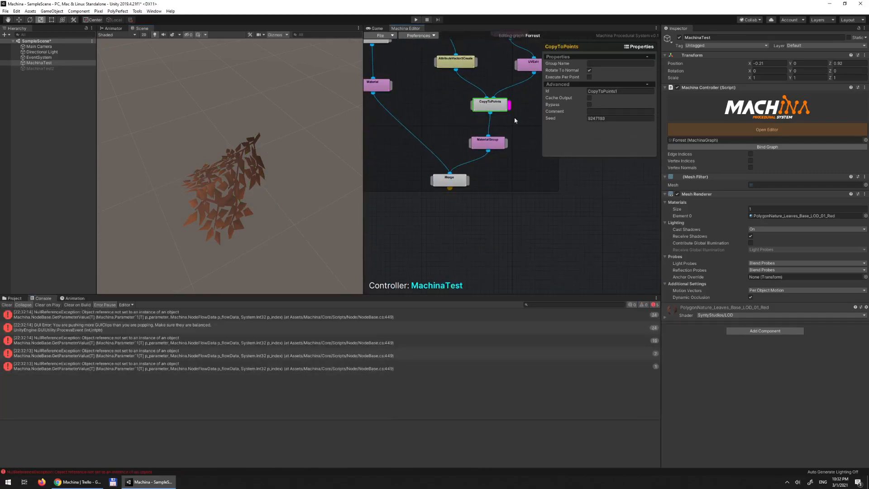
left_click(11, 305)
middle_click_drag(404, 143, 402, 225)
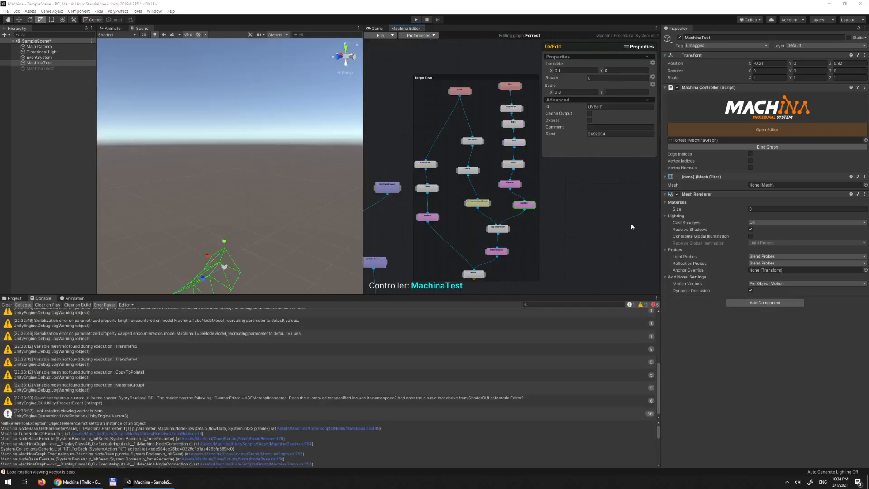
Step: Examine the wireframe previews of the leaf mesh and of the CopyToPoints node from several angles
left_click_drag(245, 189, 265, 165, "alt")
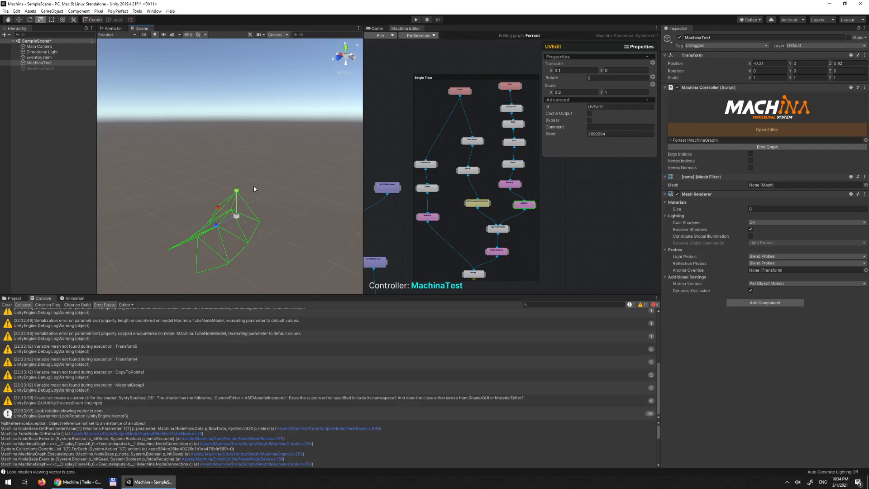
left_click_drag(297, 183, 314, 177, "alt")
left_click_drag(243, 168, 276, 197, "alt")
left_click(492, 230)
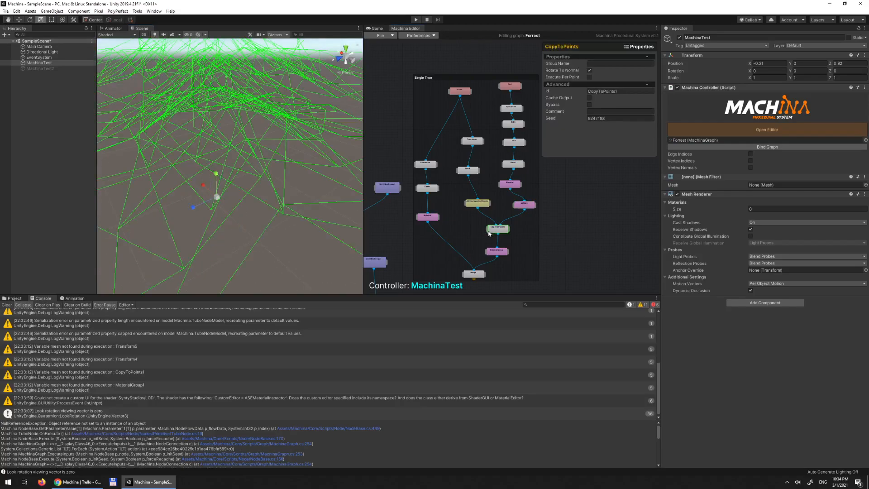
right_click_drag(321, 179, 265, 108, "alt")
middle_click_drag(266, 109, 273, 220, "alt")
left_click_drag(273, 221, 268, 191, "alt")
right_click_drag(269, 191, 286, 229, "alt")
middle_click_drag(287, 229, 272, 168, "alt")
left_click_drag(272, 167, 276, 152, "alt")
Step: Set the CopyToPoints node as the output, deselect it, and inspect the complete foliage
left_click(509, 230)
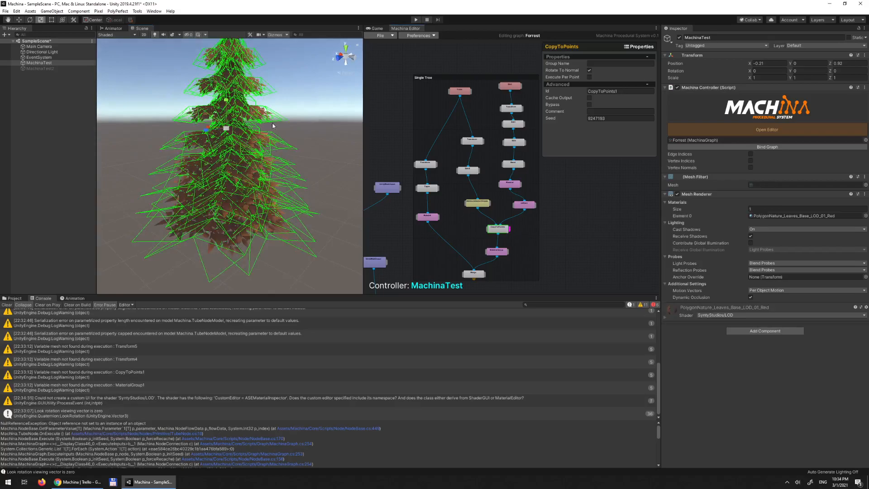
left_click(552, 231)
left_click_drag(251, 119, 222, 132, "alt")
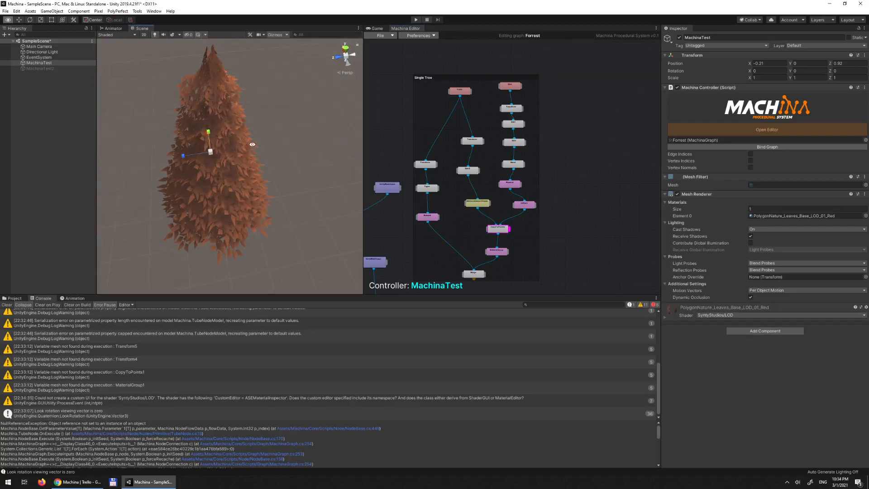
middle_click_drag(223, 132, 231, 173, "alt")
left_click_drag(231, 174, 257, 139, "alt")
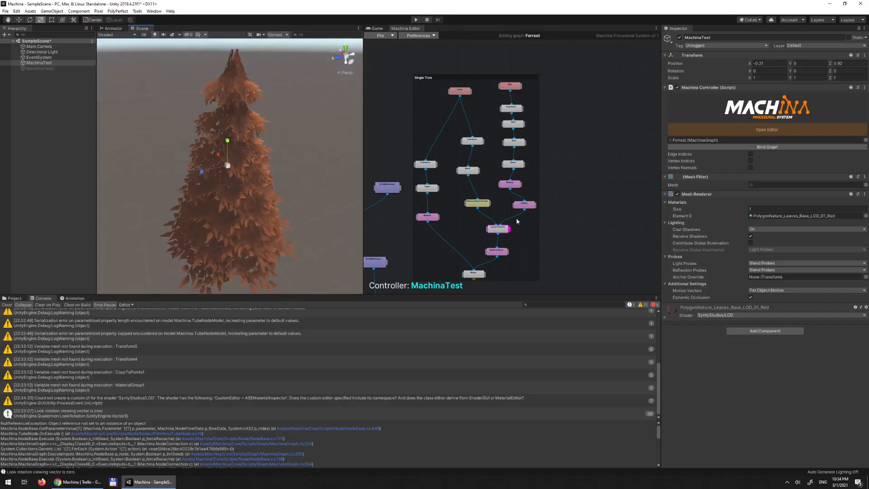
Step: Turn off the CopyToPoints output and set the Tube node's radius to 0.08
left_click(461, 92)
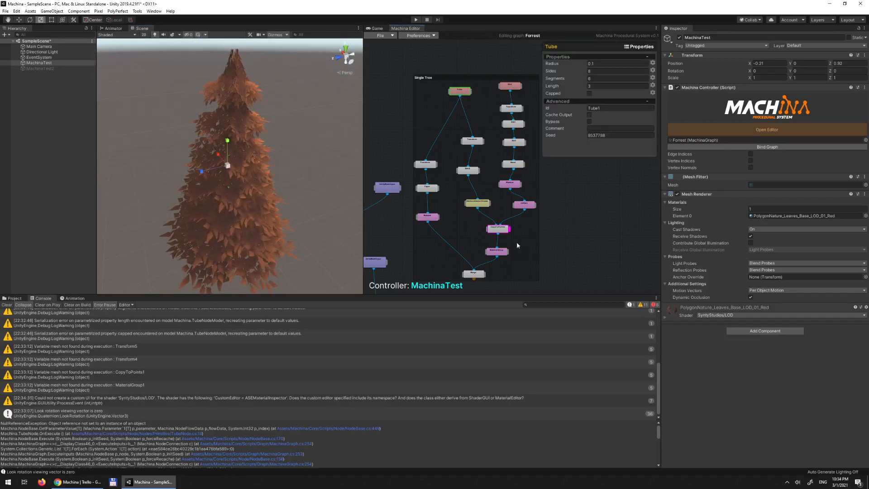
left_click_drag(238, 163, 275, 183, "alt")
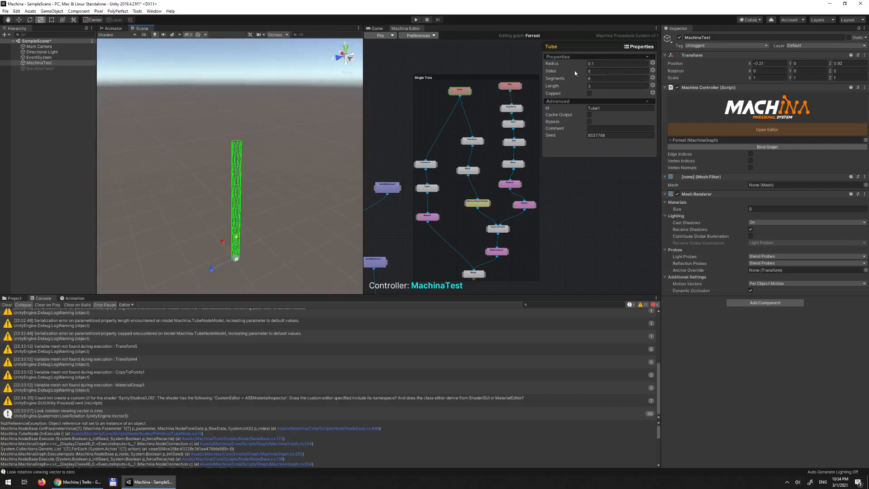
left_click(604, 64)
type("0.08")
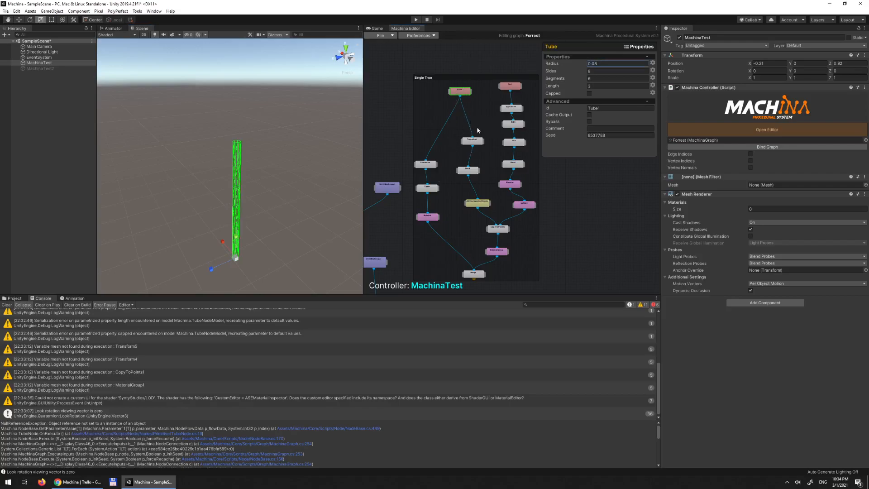
Step: Compare the previews of the Tube node and the Transform node that feeds the foliage branch
middle_click_drag(477, 123, 473, 112)
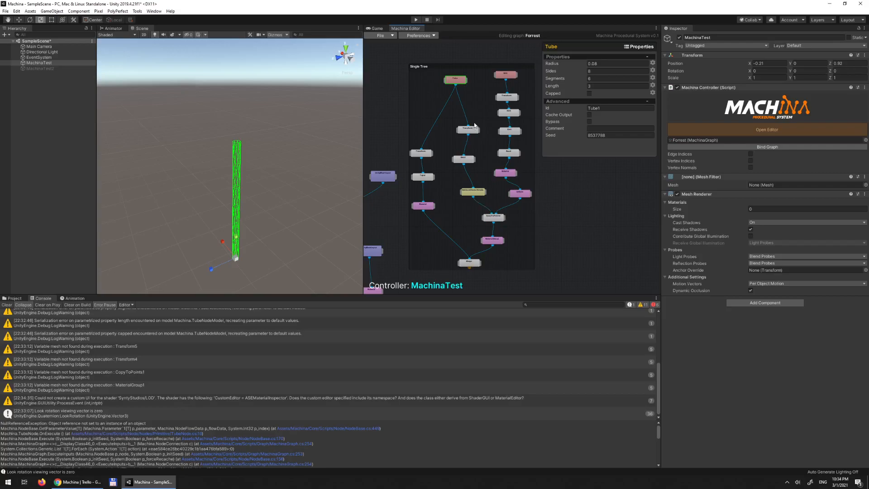
left_click(468, 129)
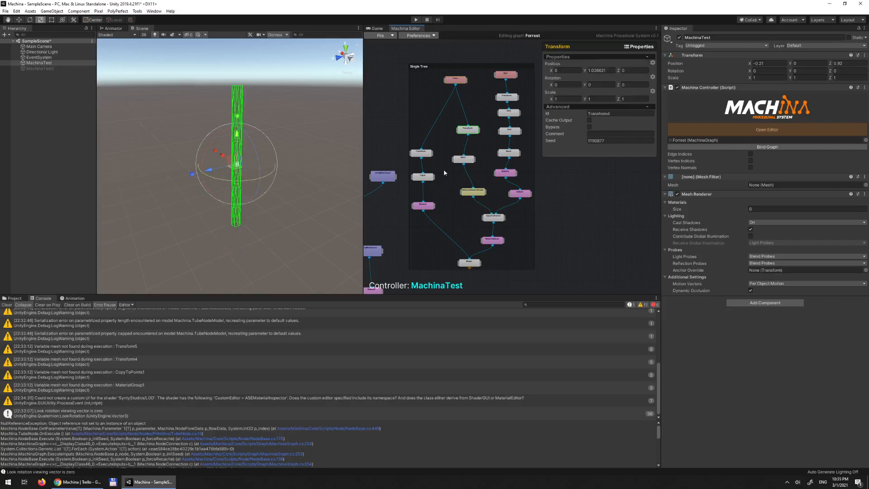
left_click(456, 79)
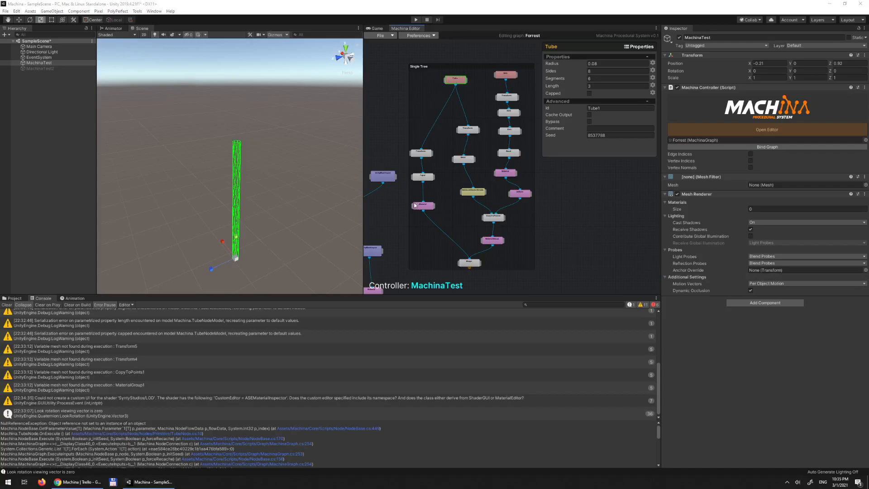
left_click(464, 130)
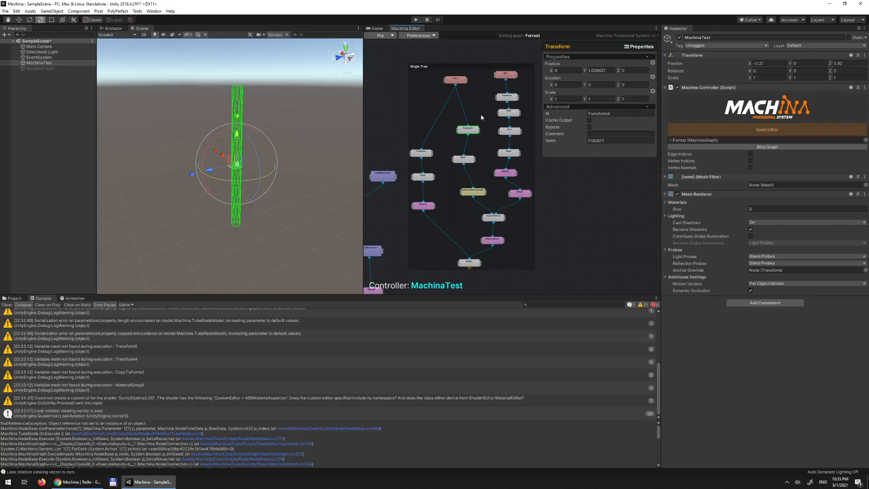
Step: Inspect the Bend node below the tube's Transform and view its twisted wireframe from above and from the side
scroll(482, 117, "up", 1)
scroll(485, 122, "up", 2)
middle_click_drag(488, 125, 493, 151)
left_click(466, 169)
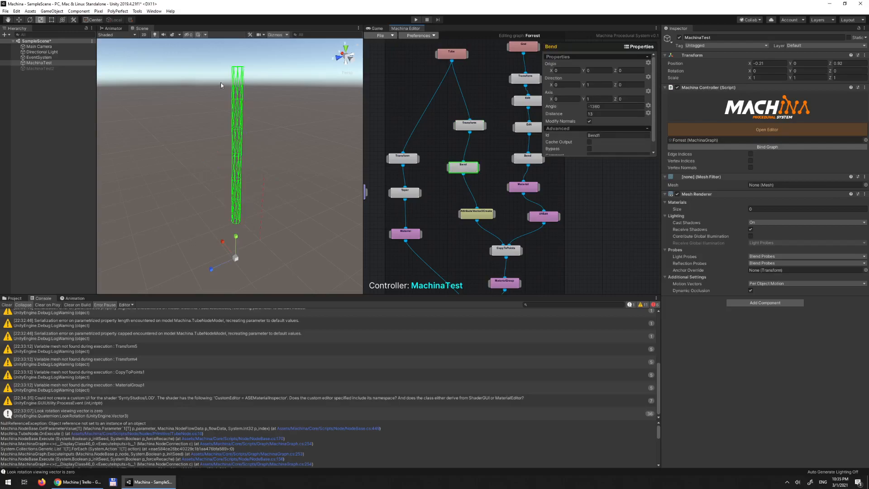
left_click_drag(275, 135, 295, 195, "alt")
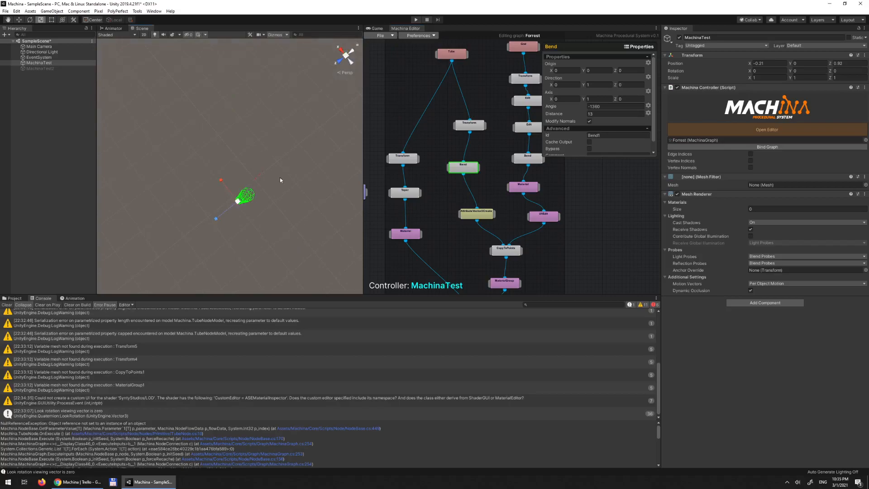
left_click_drag(267, 121, 249, 101, "alt")
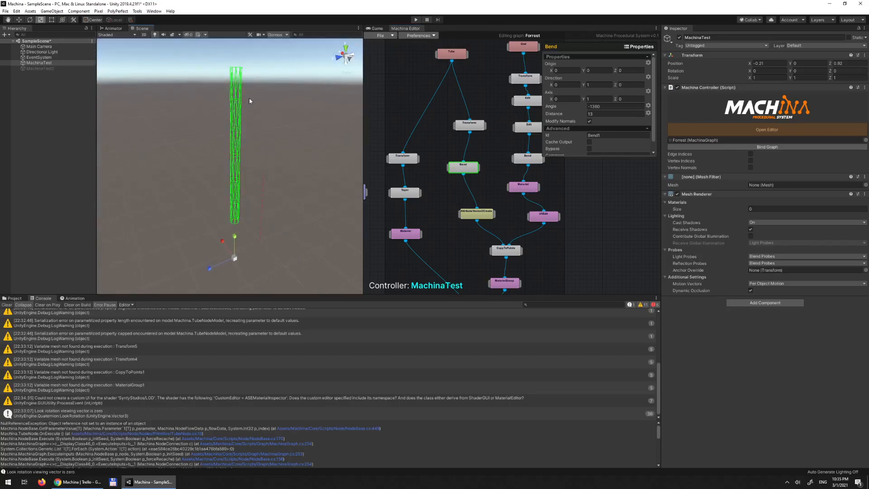
Step: Review the scale attribute settings of the AttributeVector3Create node and return to the tube branch's Bend node
middle_click_drag(490, 190, 472, 127)
left_click(457, 153)
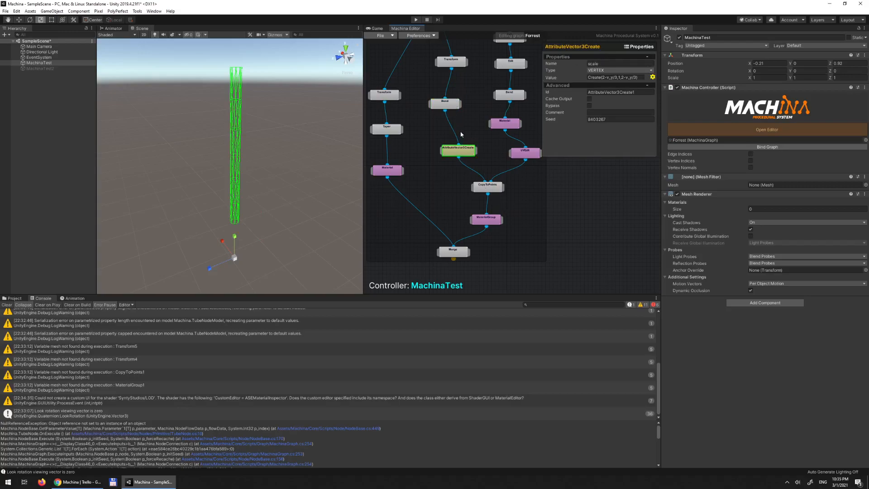
left_click(455, 108)
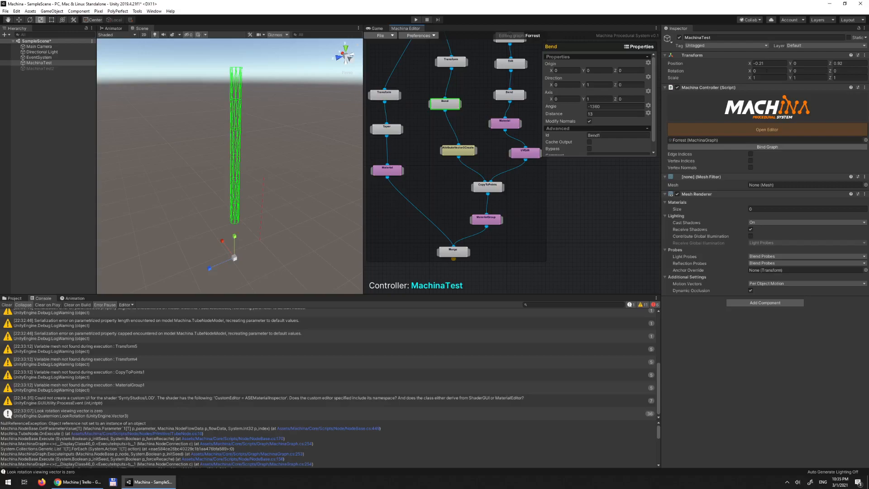
Step: Display the vertex normals and examine them from above on the foliage branch's Transform and Bend nodes
left_click(750, 168)
left_click(451, 61)
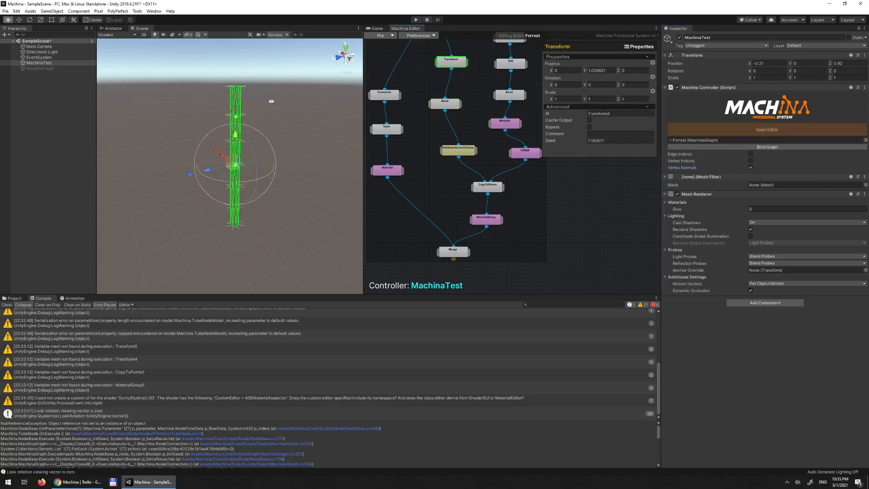
left_click_drag(272, 101, 273, 170, "alt")
left_click_drag(268, 131, 286, 152, "alt")
left_click(449, 104)
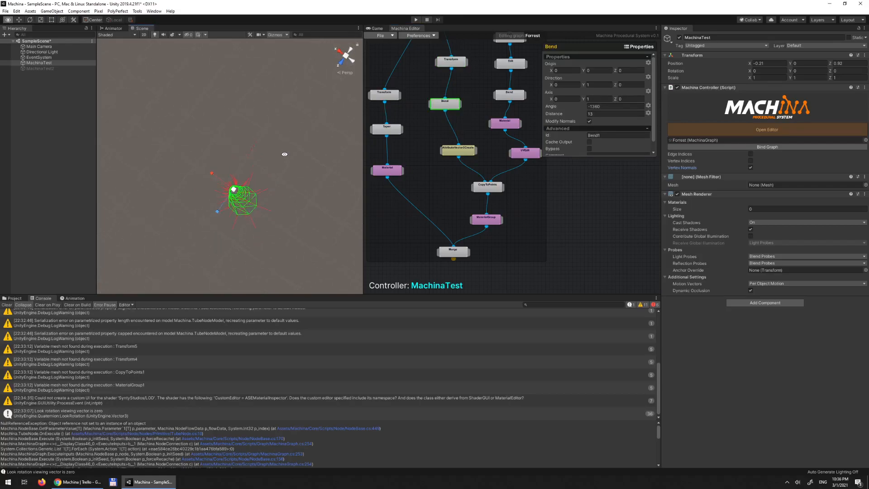
Step: Compare the normals of the foliage branch's Transform and Bend nodes from the side and hide the vertex normals
left_click(452, 64)
left_click_drag(274, 161, 268, 64, "alt")
left_click_drag(278, 97, 269, 73, "alt")
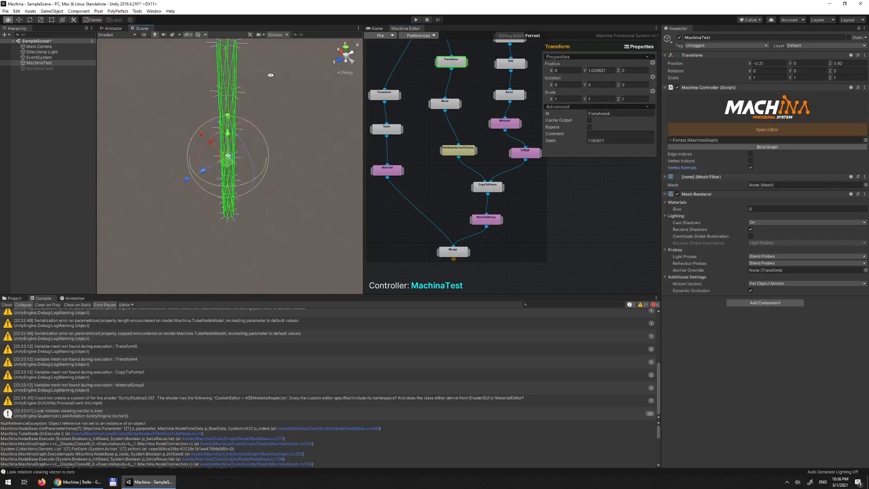
left_click(455, 104)
left_click_drag(253, 150, 236, 91, "alt")
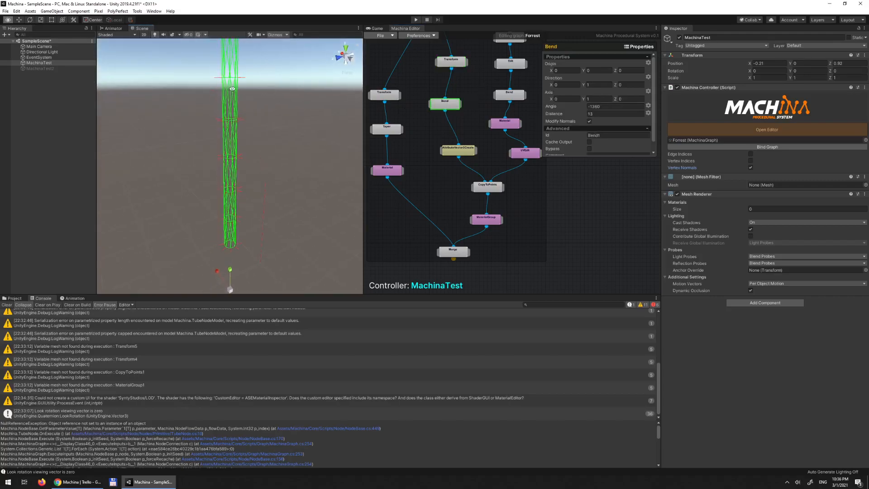
left_click(750, 167)
left_click_drag(302, 138, 276, 149, "alt")
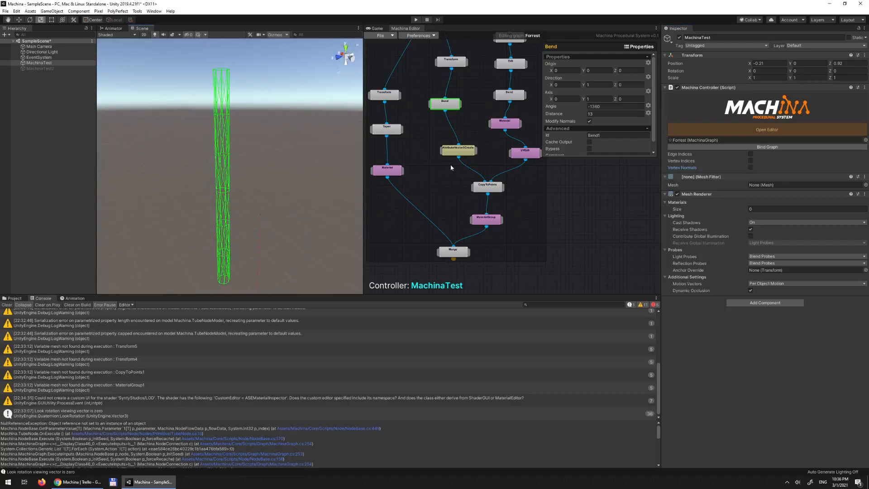
Step: Compare the CopyToPoints preview with the AttributeVector3Create node's tube and examine that node's scale value expression
left_click(501, 187)
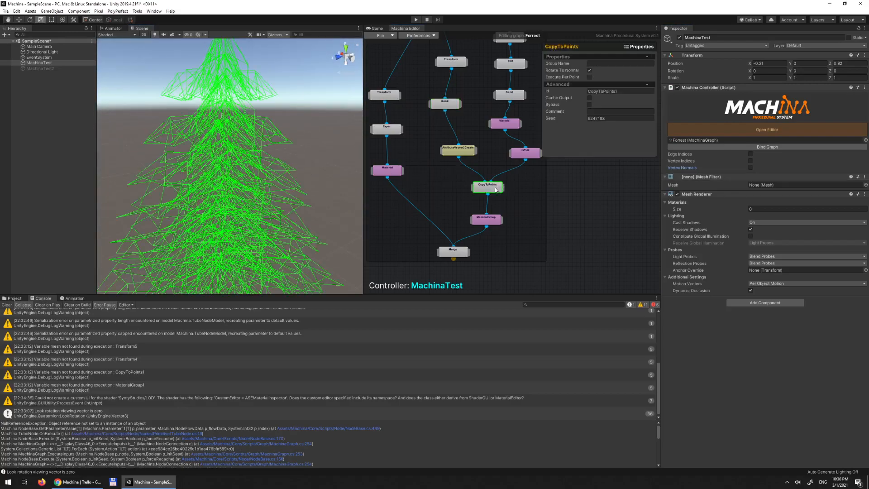
left_click(472, 155)
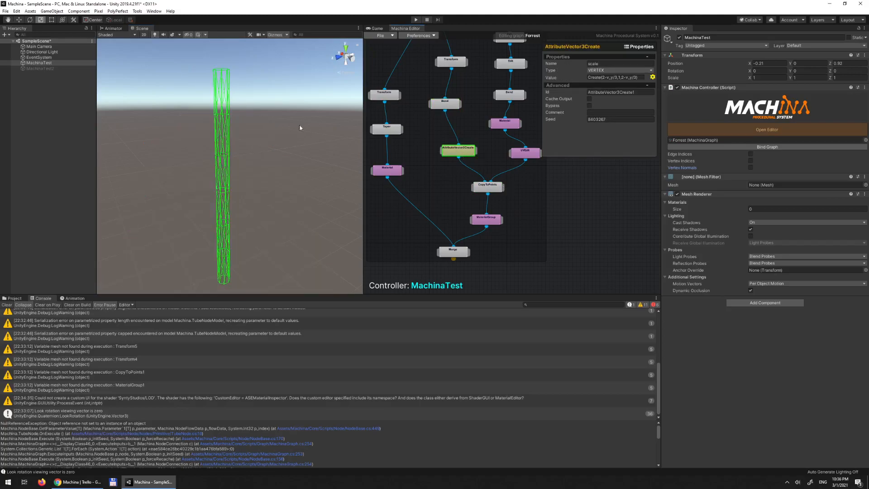
left_click_drag(283, 132, 271, 150, "alt")
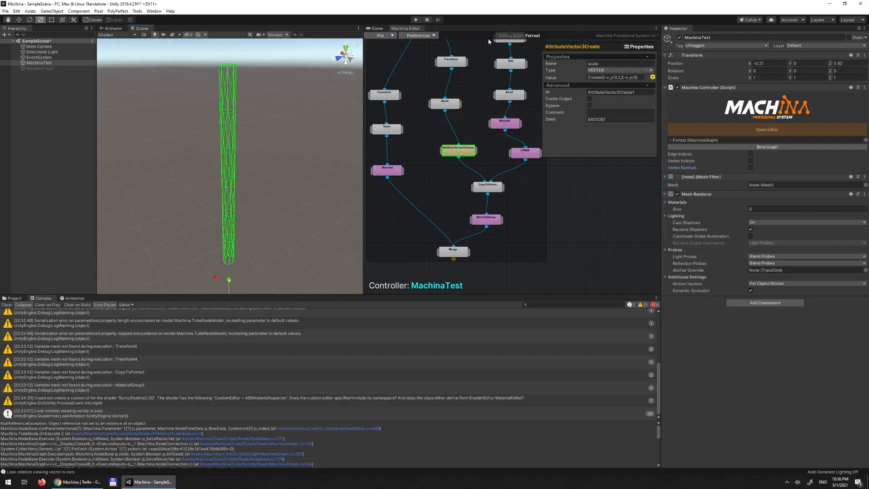
middle_click_drag(470, 124, 464, 153)
middle_click_drag(454, 117, 476, 164)
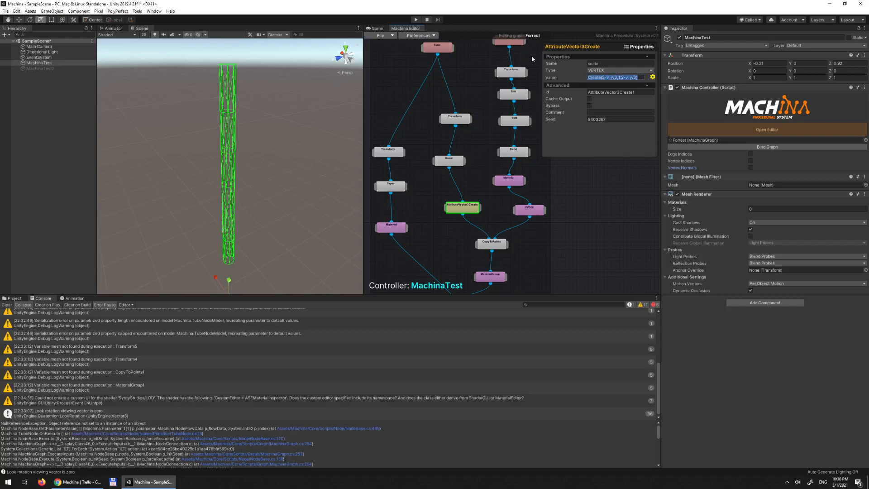
left_click(640, 78)
left_click_drag(223, 197, 289, 225, "alt")
middle_click_drag(289, 225, 281, 162, "alt")
right_click_drag(282, 162, 227, 182, "alt")
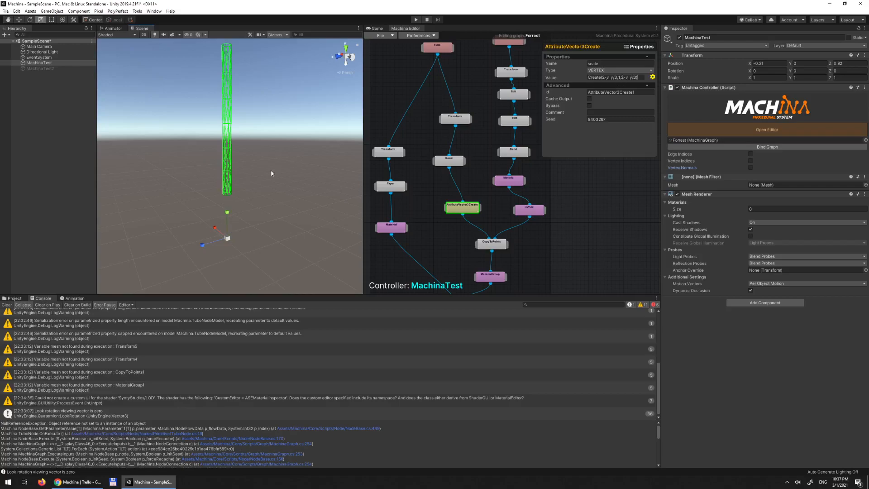
left_click_drag(267, 126, 287, 143, "alt")
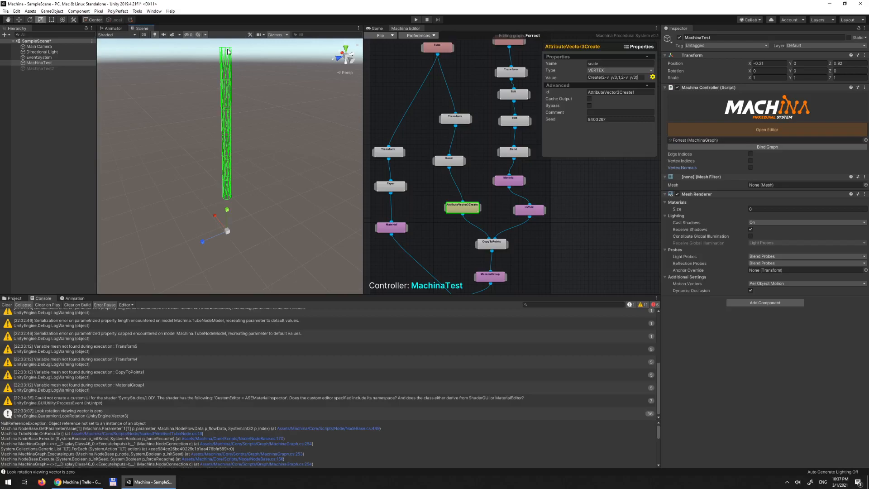
Step: Display the CopyToPoints output and bypass the AttributeVector3Create node that scales the copied leaves
left_click(503, 246)
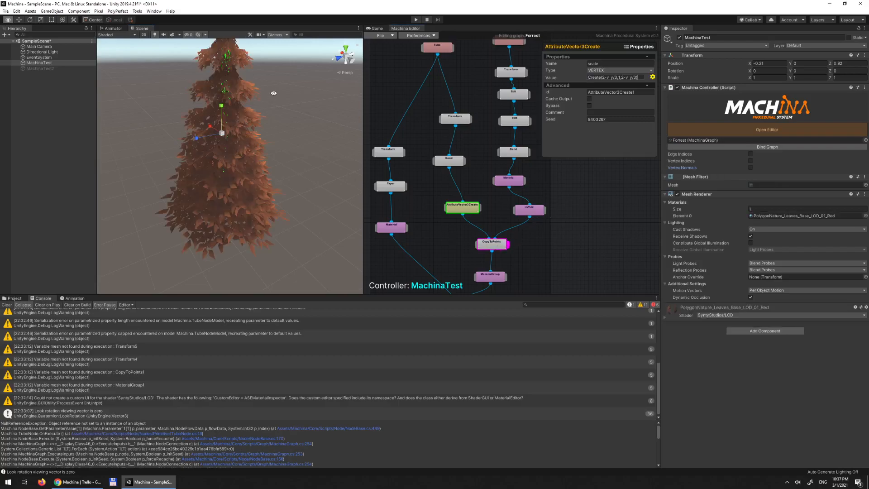
middle_click_drag(273, 93, 270, 115, "alt")
left_click(445, 209)
left_click_drag(286, 163, 316, 154, "alt")
left_click_drag(256, 134, 304, 131, "alt")
Step: Review the UVEdit, CopyToPoints, AttributeVector3Create and Bend nodes while the scale attribute is bypassed
left_click(529, 210)
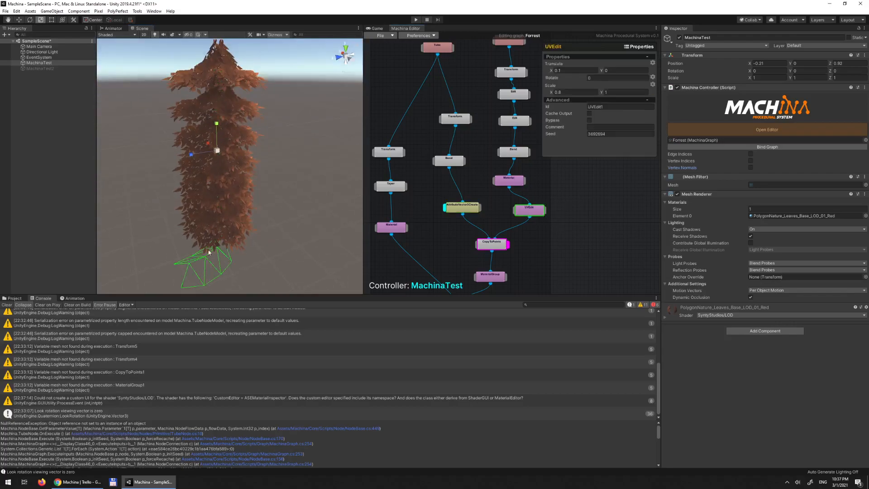
left_click_drag(237, 264, 271, 219, "alt")
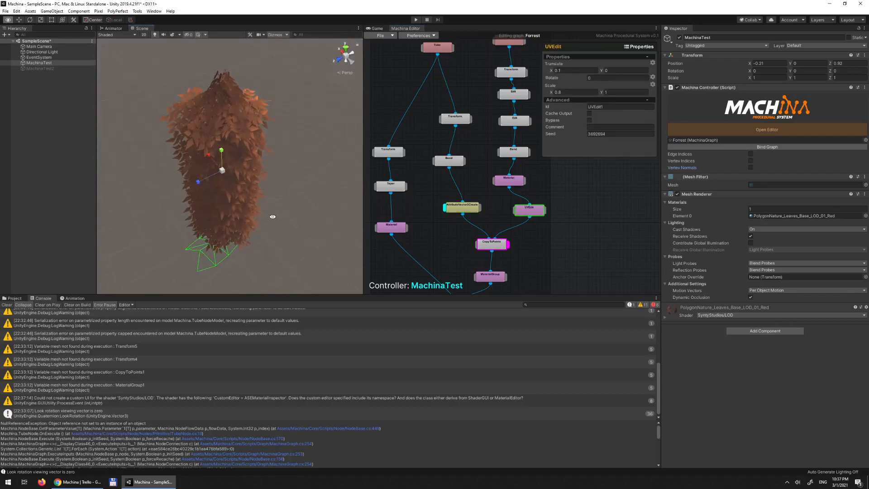
left_click(493, 245)
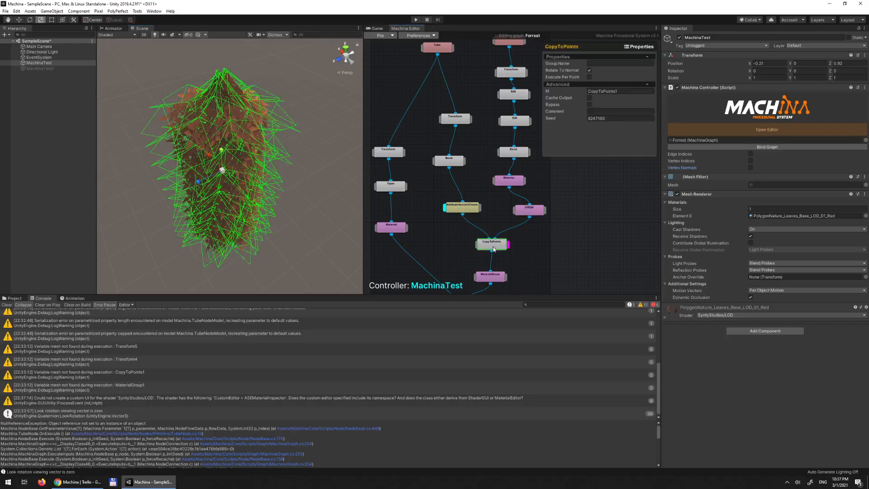
left_click(461, 208)
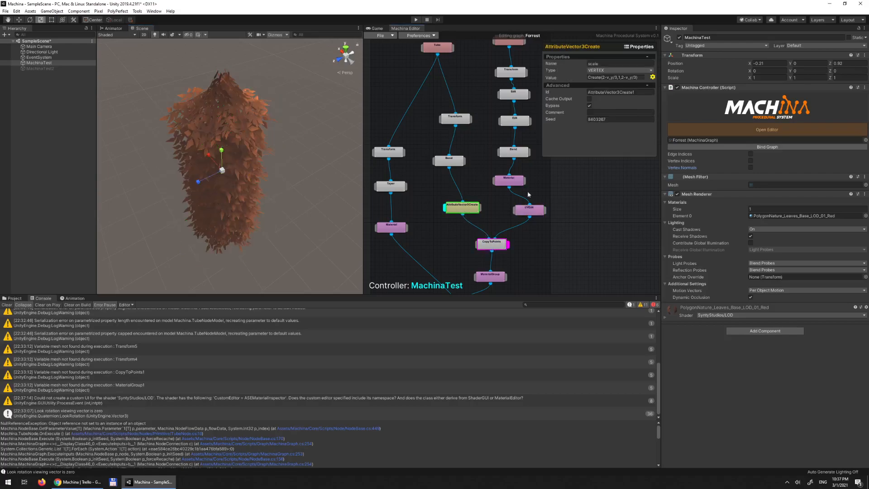
left_click(451, 163)
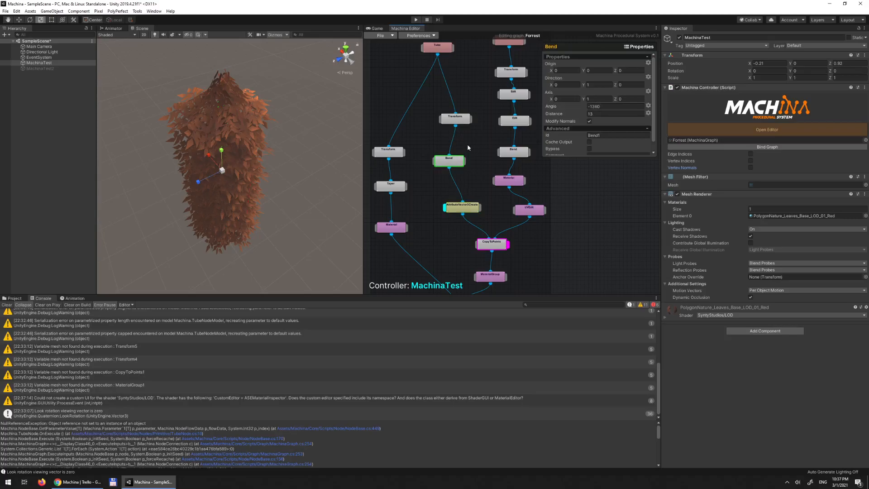
Step: Remove the bypass from the AttributeVector3Create node and inspect the CopyToPoints foliage from several angles
left_click(497, 246)
mouse_move(294, 186)
left_mouse_down("alt")
mouse_move(301, 181)
mouse_move(305, 198)
mouse_move(291, 169)
left_mouse_up("alt")
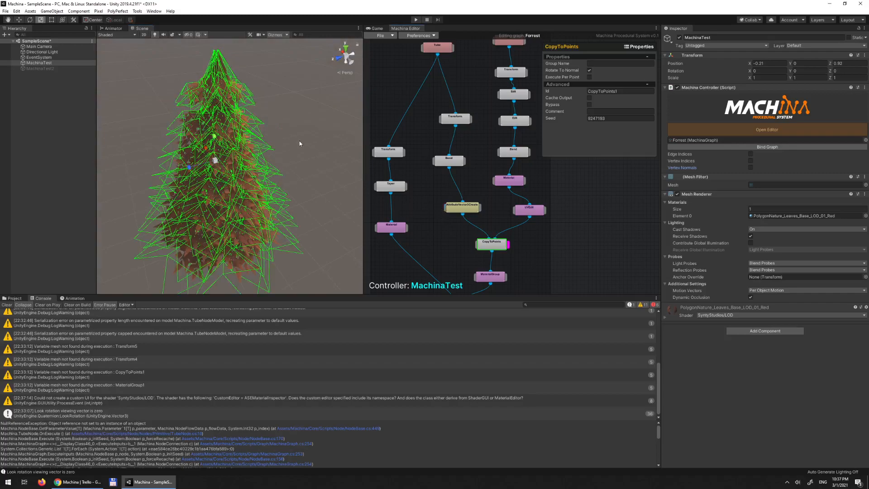
left_click_drag(315, 187, 332, 166, "alt")
left_click(552, 259)
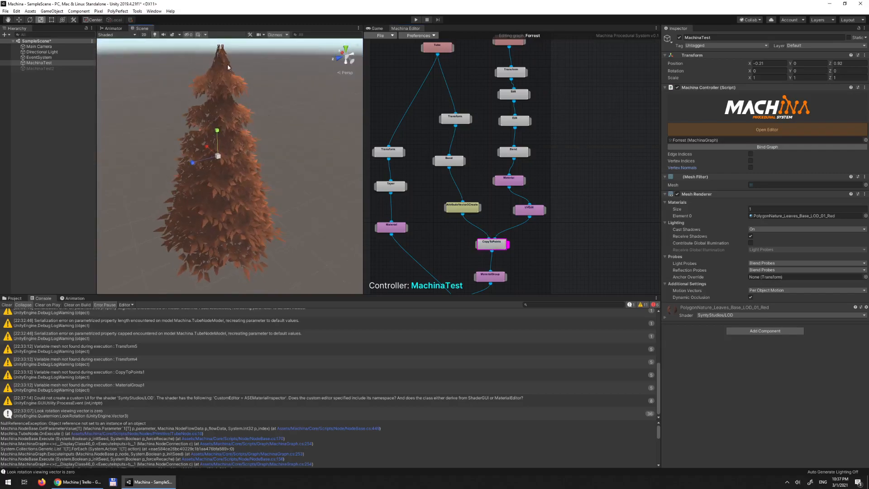
left_click_drag(309, 272, 205, 131, "alt")
left_click_drag(286, 184, 179, 84, "alt")
key("r")
mouse_move(281, 111)
left_mouse_down("alt")
mouse_move(285, 136)
mouse_move(278, 124)
left_mouse_up("alt")
left_click_drag(278, 194, 282, 158, "alt")
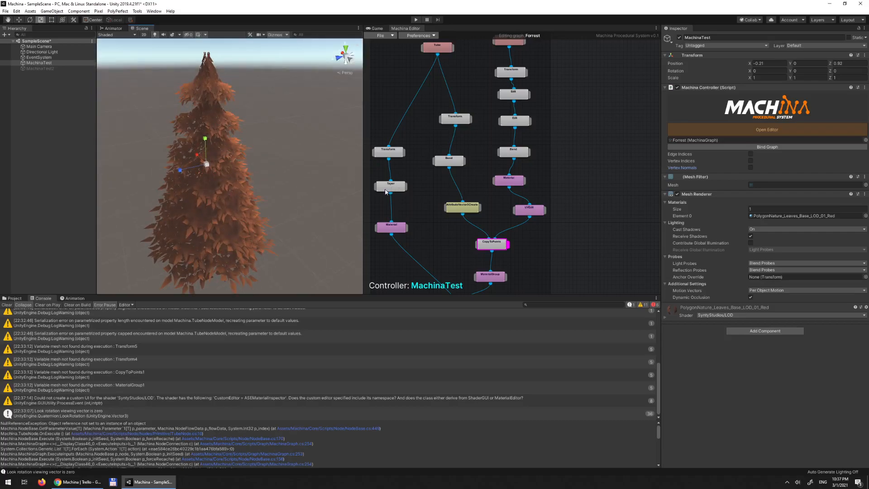
Step: Align the leaf branch's UVEdit and Material nodes by moving them slightly closer into one column
middle_click_drag(578, 204, 590, 165)
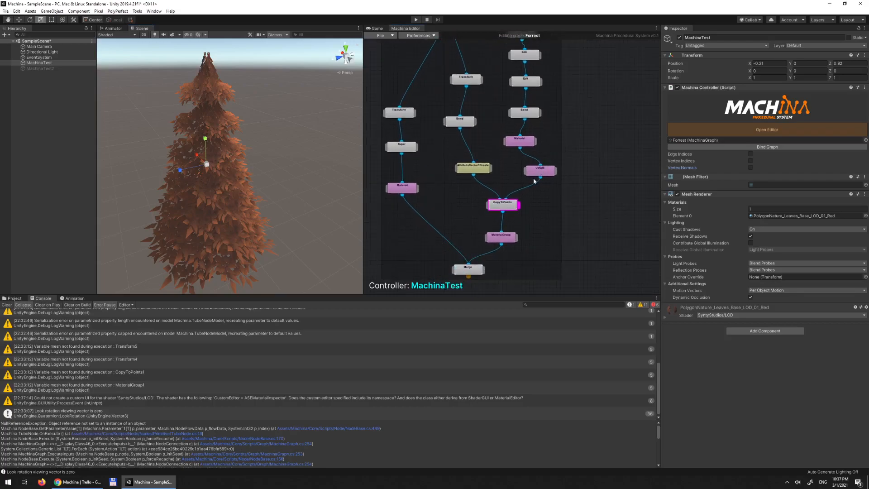
left_click_drag(538, 172, 530, 172)
left_click_drag(519, 139, 524, 138)
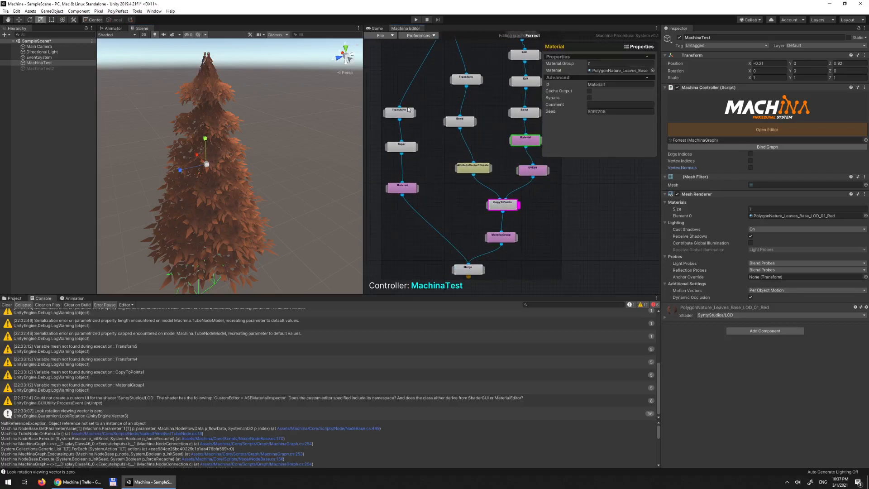
Step: Turn off the CopyToPoints output and compare the trunk branch's Transform node with its source Tube node
left_click(400, 112)
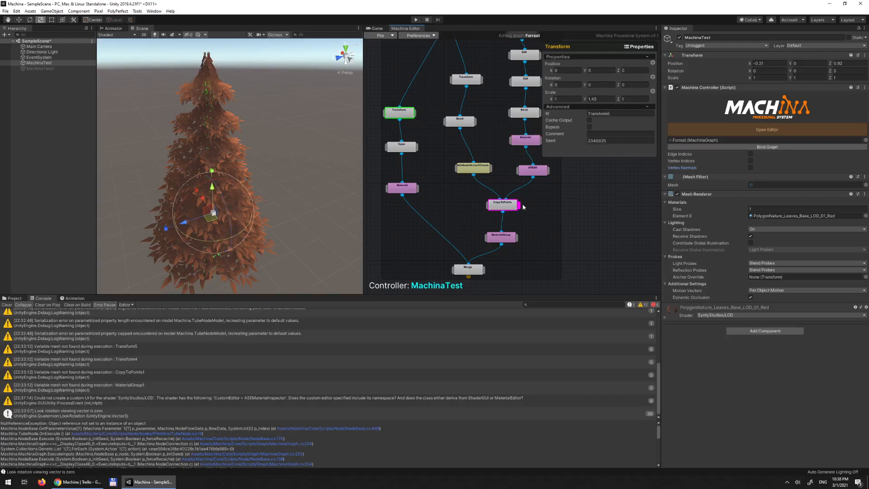
left_click_drag(429, 87, 447, 122, "alt")
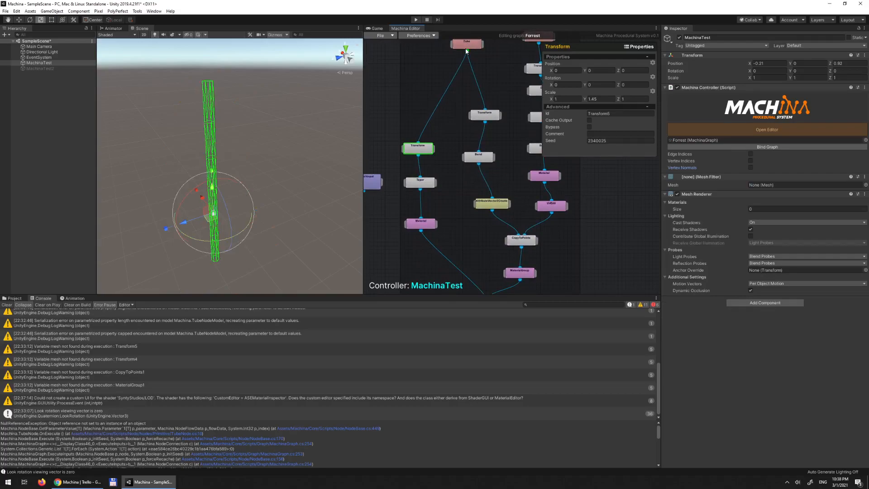
left_click(466, 49)
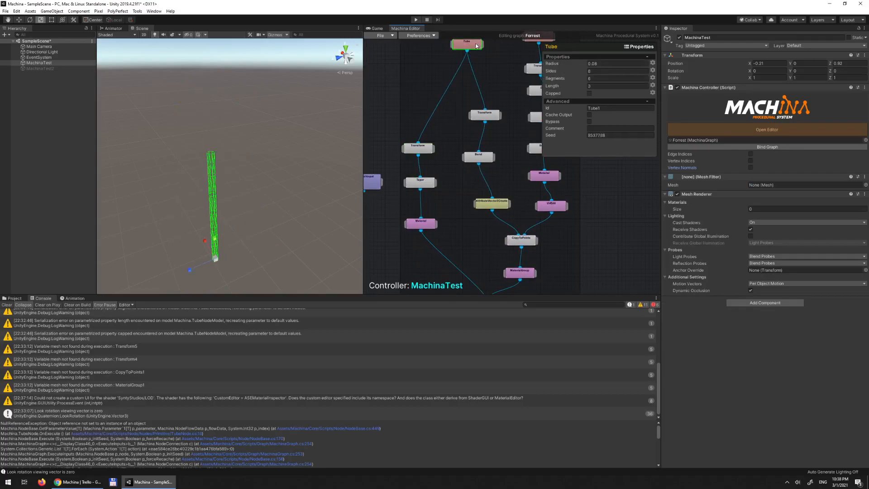
left_click(419, 147)
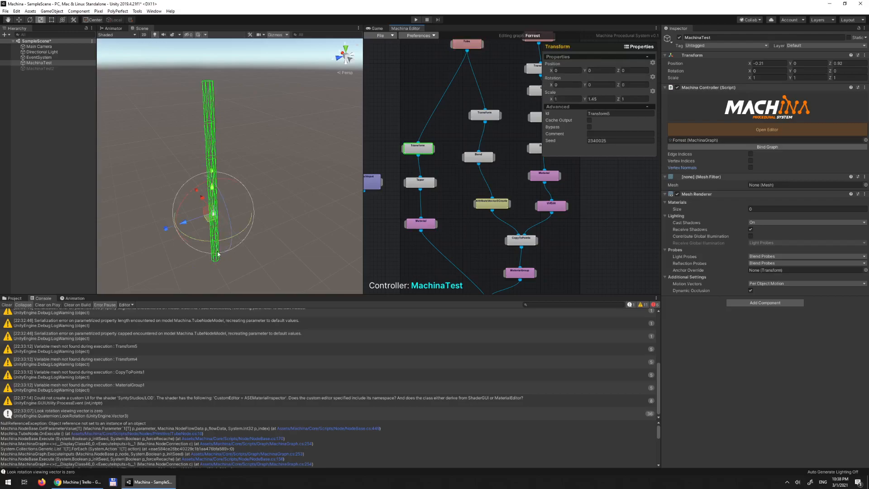
Step: Examine the trunk branch's Taper node and display the output of the trunk's Material node
middle_click_drag(447, 179, 466, 142)
left_click(454, 142)
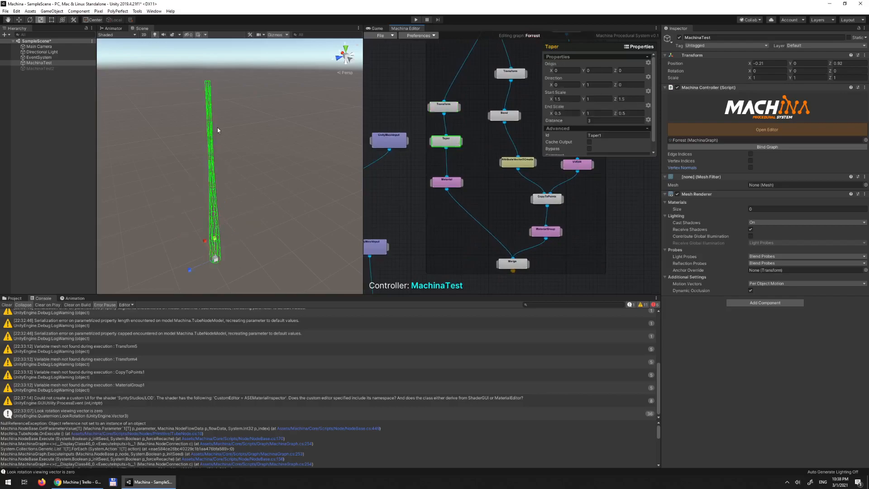
left_click_drag(243, 186, 266, 210, "alt")
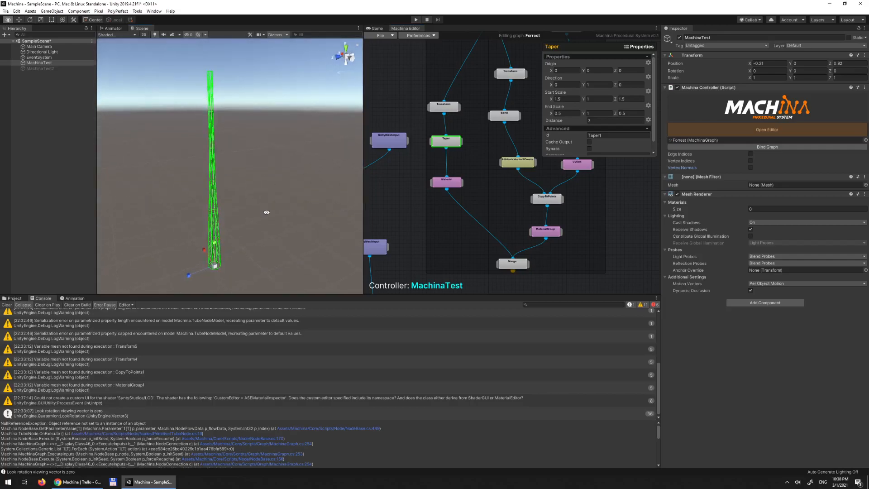
left_click(449, 184)
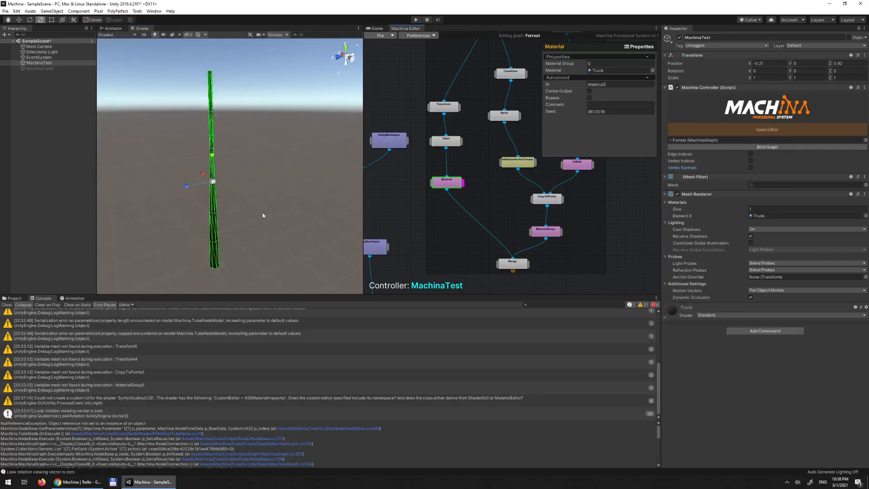
Step: Preview the MaterialGroup node and display the output of the Merge node that combines trunk and foliage
left_click(547, 233)
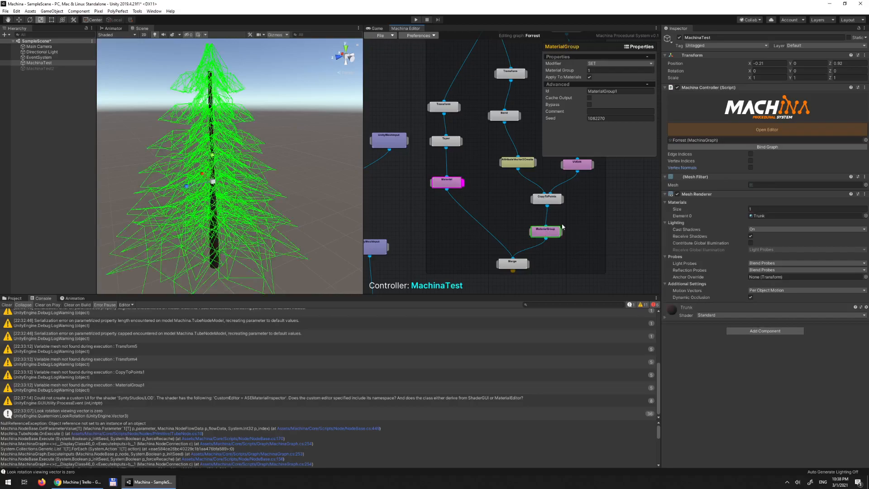
left_click(527, 264)
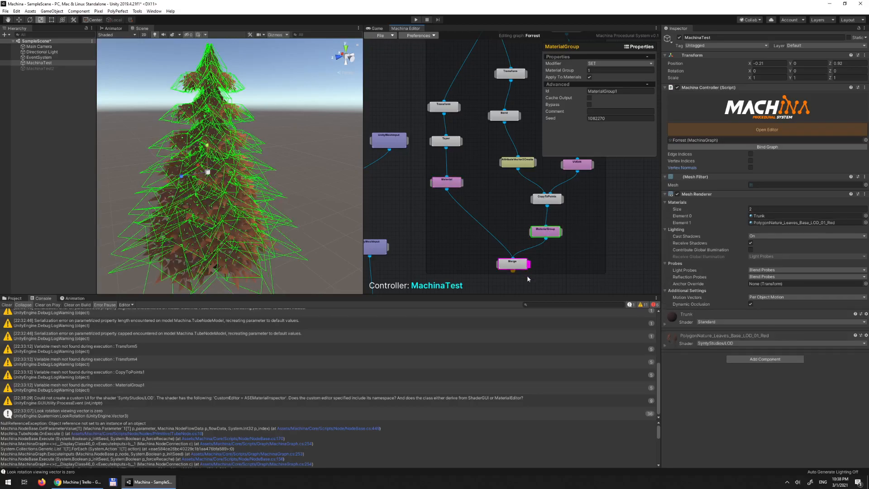
left_click(613, 253)
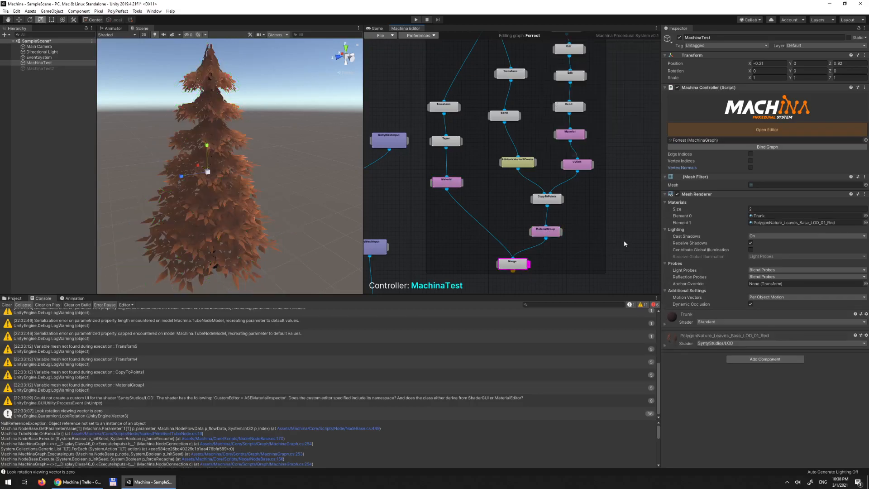
Step: Review the MaterialGroup node's settings and its place between the CopyToPoints and Merge nodes
scroll(609, 213, "down", 3)
left_click(540, 179)
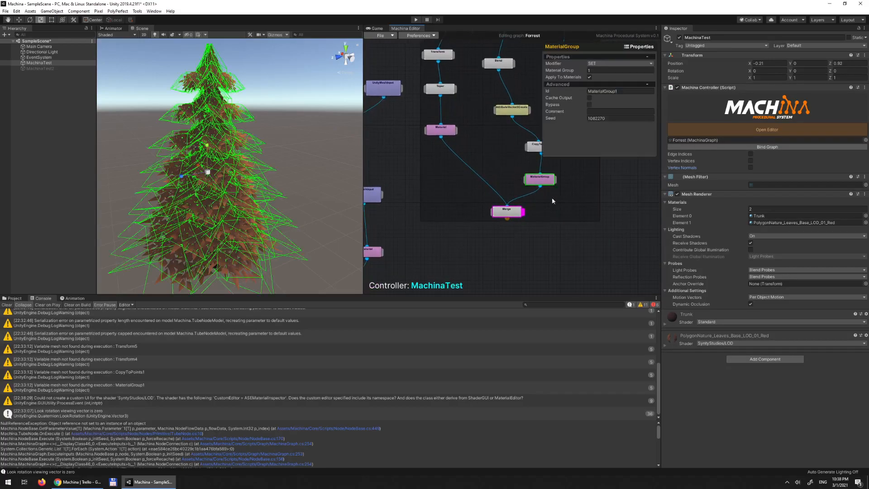
scroll(609, 275, "up", 5)
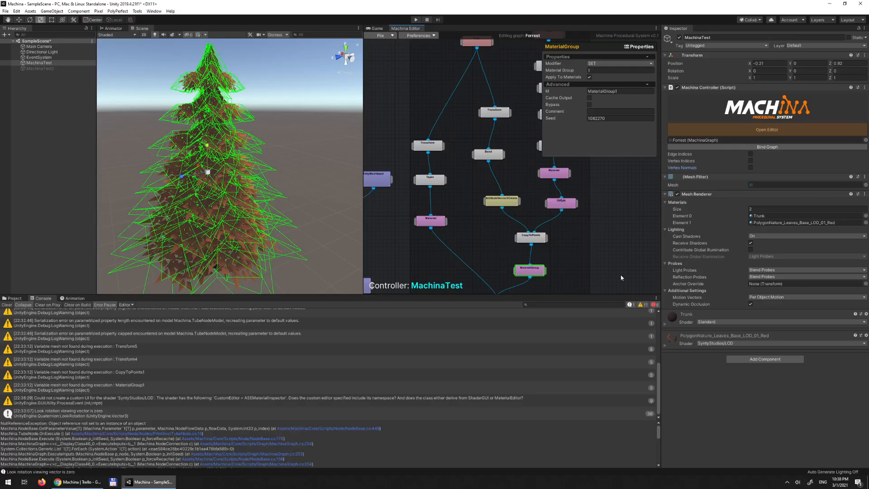
middle_click_drag(612, 277, 618, 234)
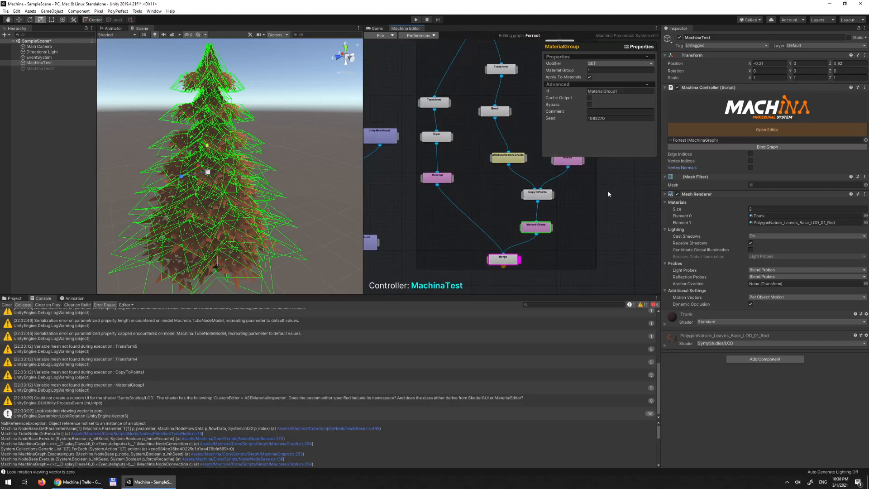
Step: Review the Single Tree group's branches, inspecting an Edit node on the leaf branch and the Transform node below the Tube
middle_click_drag(505, 262, 511, 219)
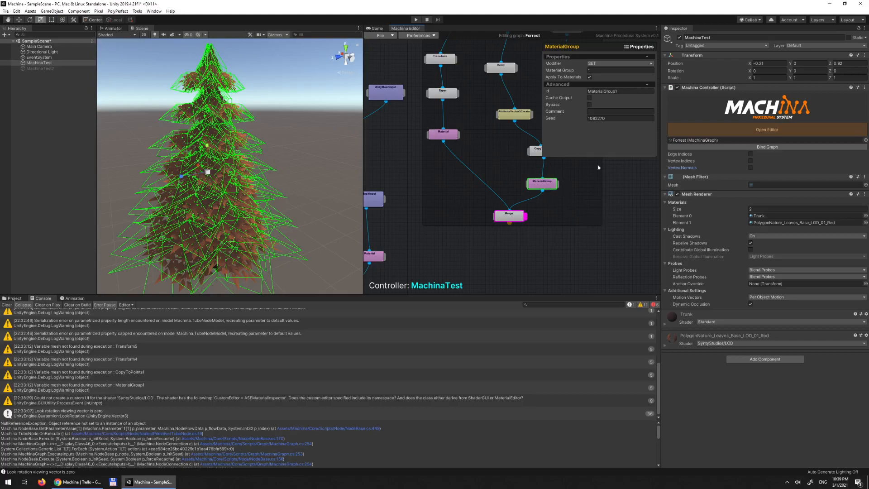
left_click(533, 255)
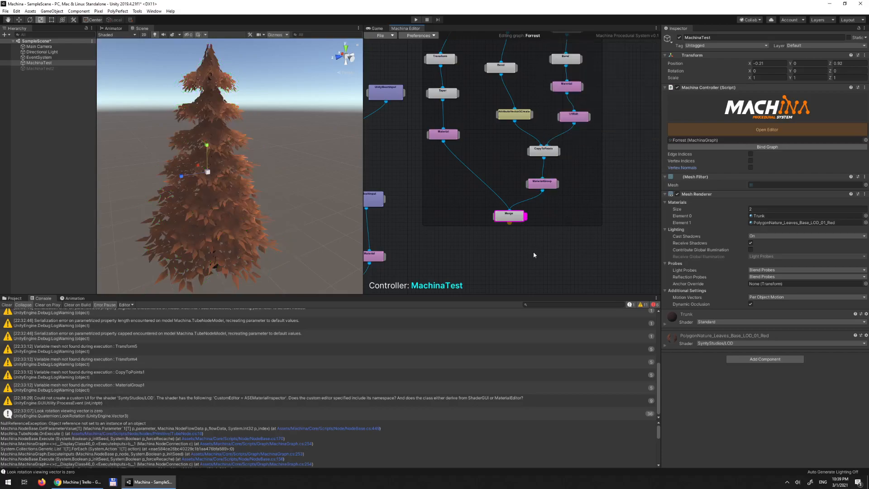
middle_click_drag(609, 163, 634, 268)
middle_click_drag(628, 101, 628, 152)
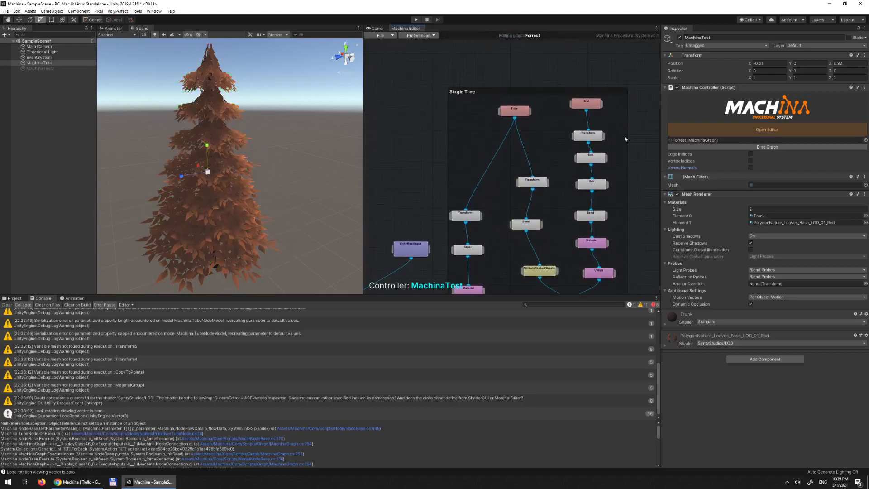
left_click(587, 101)
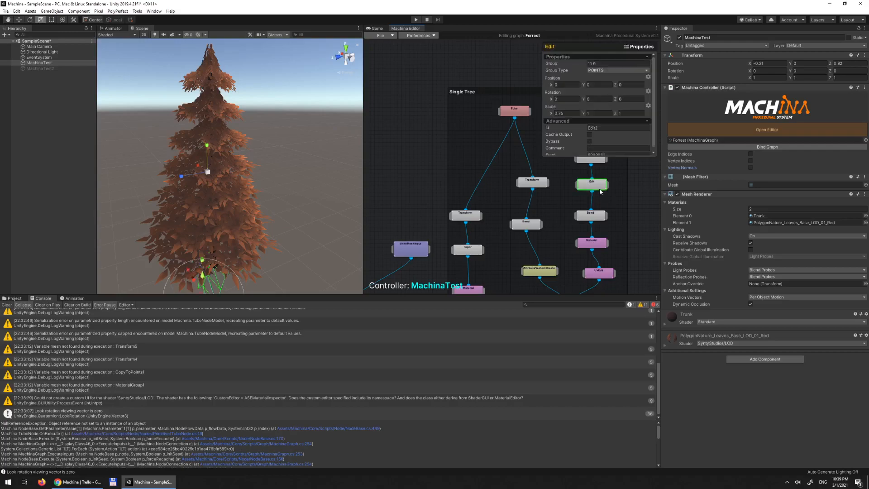
left_click(516, 125)
left_click(532, 181)
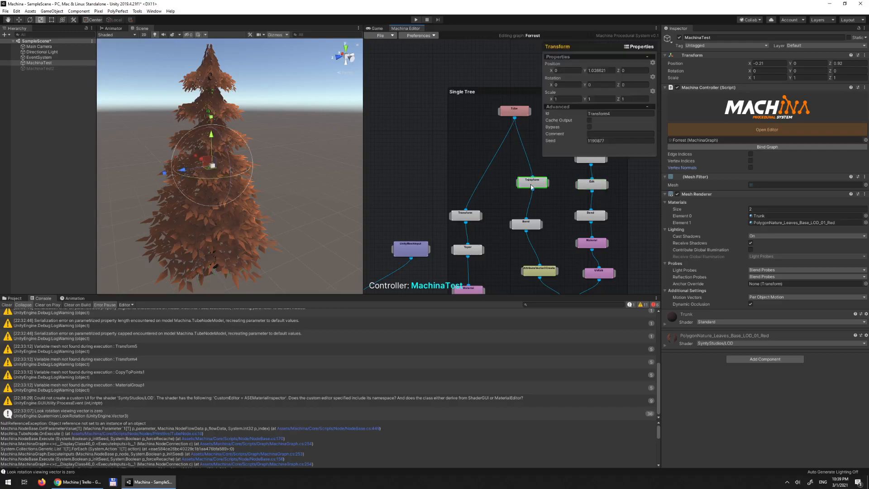
Step: Follow the foliage and trunk branches down to the Merge node and inspect the combined tree from several angles
middle_click_drag(628, 224, 503, 146)
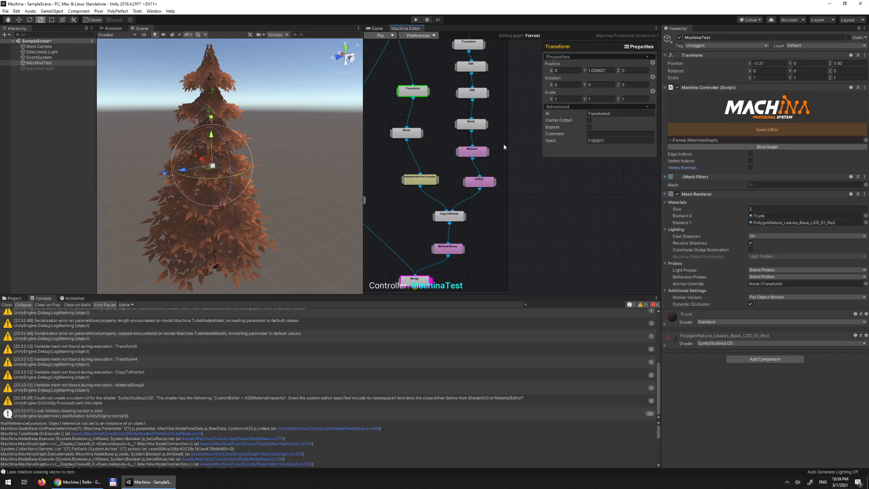
middle_click_drag(565, 226, 594, 179)
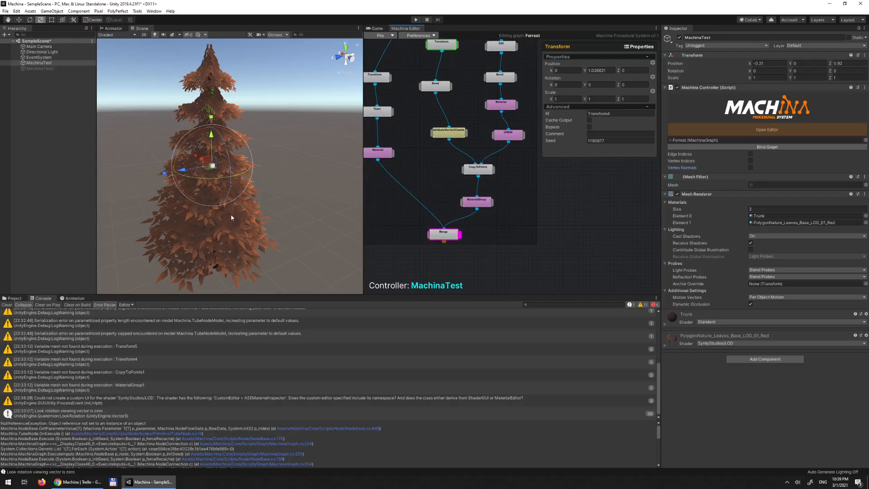
middle_click_drag(583, 216, 597, 236)
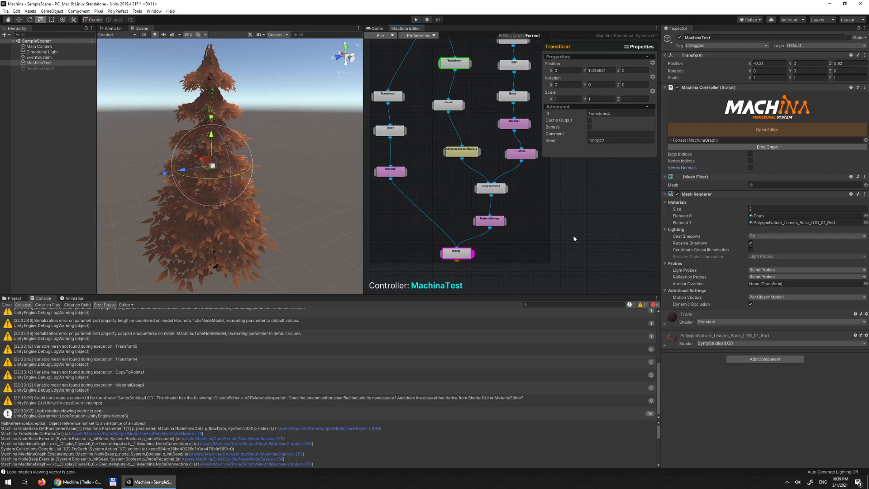
middle_click_drag(573, 236, 570, 201)
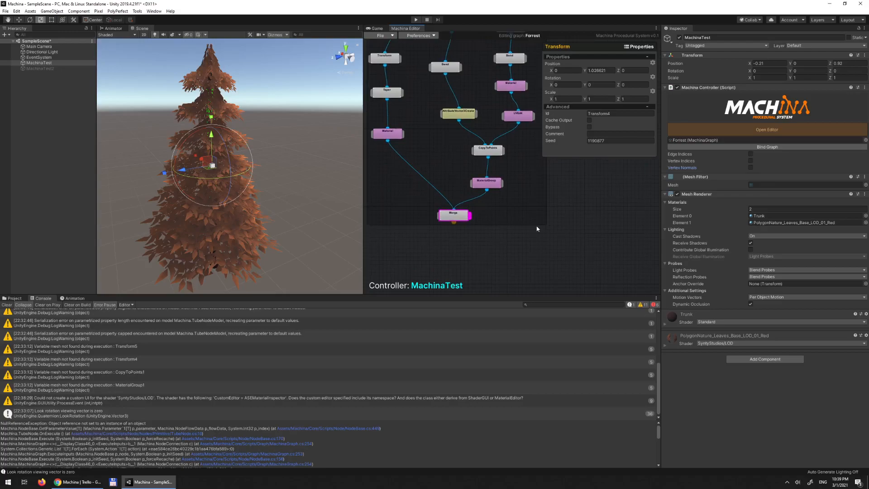
left_click_drag(273, 191, 292, 234, "alt")
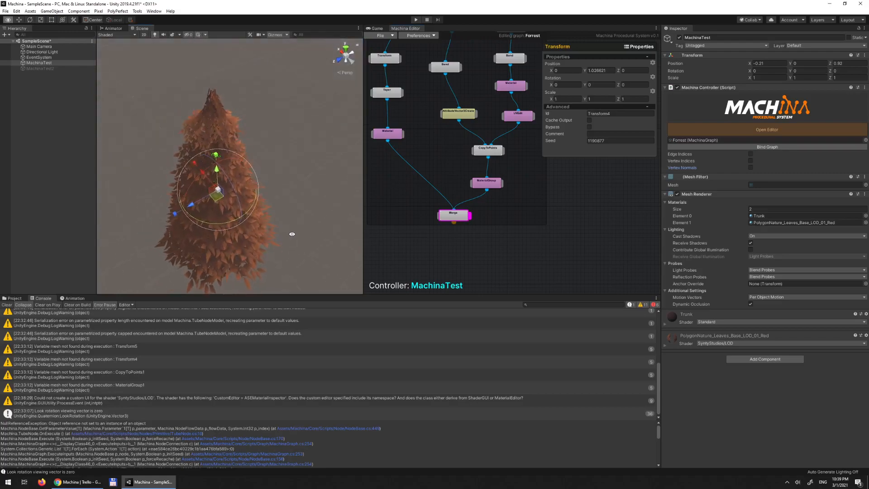
scroll(292, 221, "down", 3)
middle_click_drag(292, 222, 288, 171)
scroll(282, 123, "down", 6)
scroll(285, 123, "up", 10)
middle_click_drag(289, 127, 291, 161)
left_click_drag(300, 155, 299, 114, "alt")
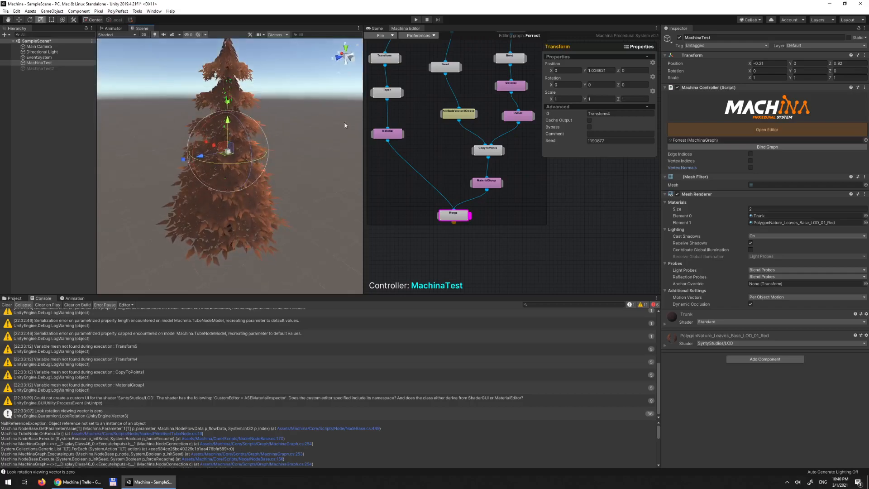
Step: Look over the rest of the Forrest graph and examine the UnityMeshInput nodes, including the one holding grave_stone_2_LOD2
middle_click_drag(594, 190, 573, 239)
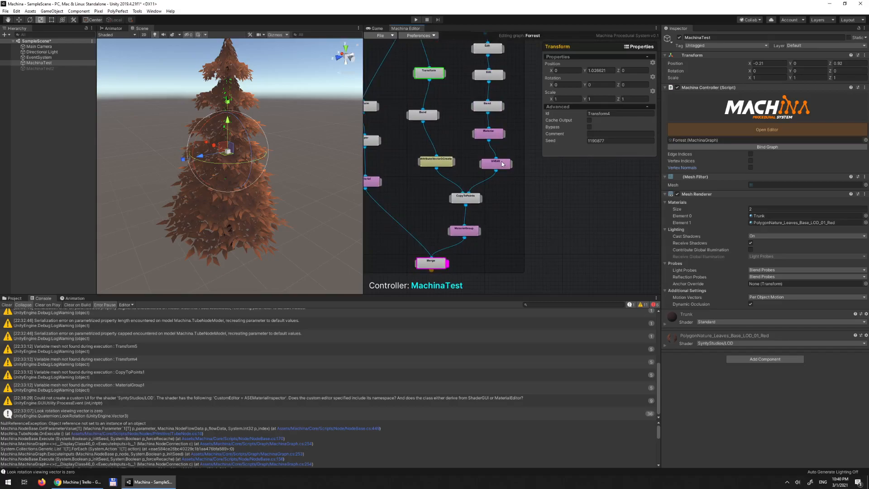
middle_click_drag(583, 241, 623, 187)
scroll(471, 248, "down", 1)
middle_click_drag(403, 220, 466, 196)
middle_click_drag(503, 236, 595, 213)
left_click(500, 155)
scroll(456, 190, "down", 1)
middle_click_drag(476, 171, 489, 85)
middle_click_drag(558, 194, 508, 296)
middle_click_drag(446, 170, 450, 242)
left_click(436, 145)
left_click(400, 160)
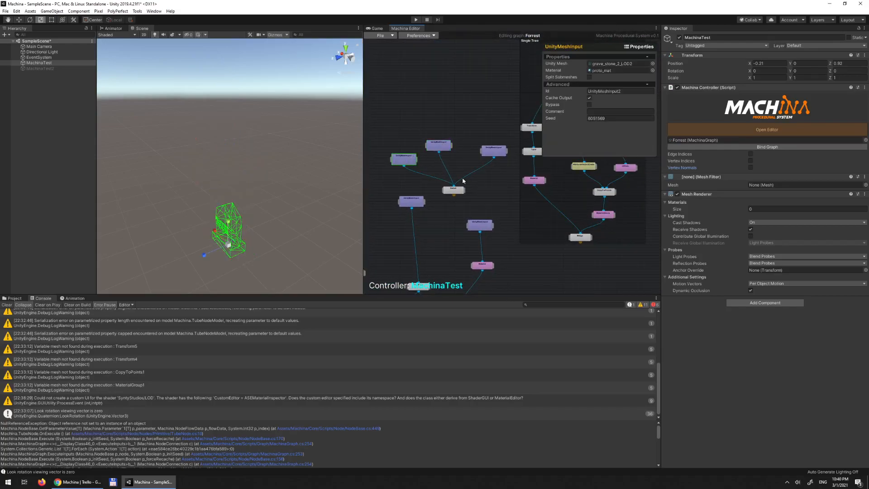
Step: Preview the SM_Tree_Pine_01 UnityMeshInput node's output, and display the output of its Material node
left_click(468, 207)
left_click(480, 224)
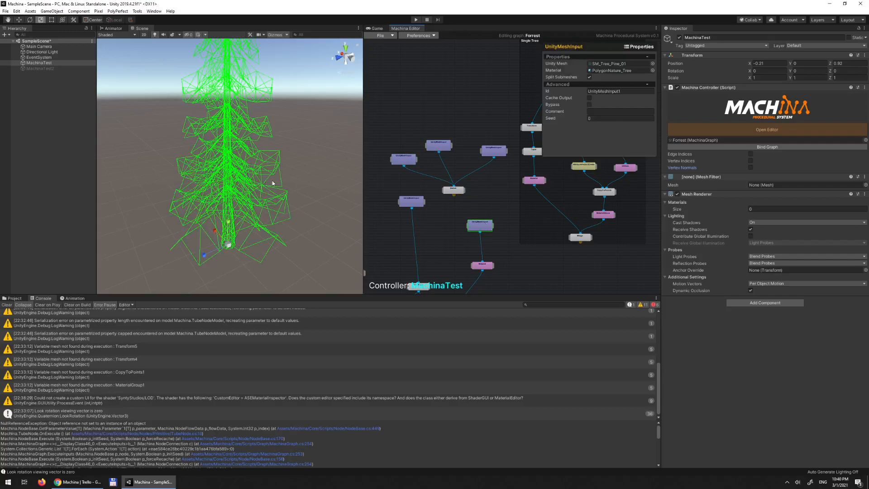
left_click(494, 226)
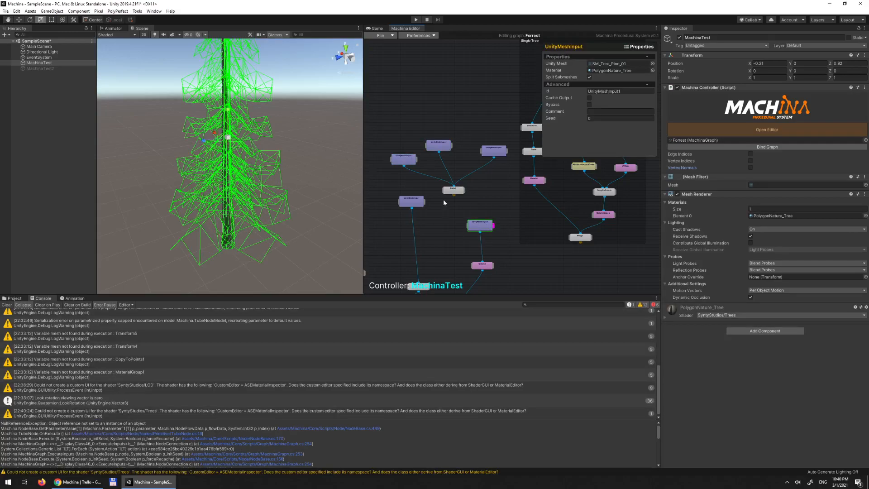
left_click(494, 265)
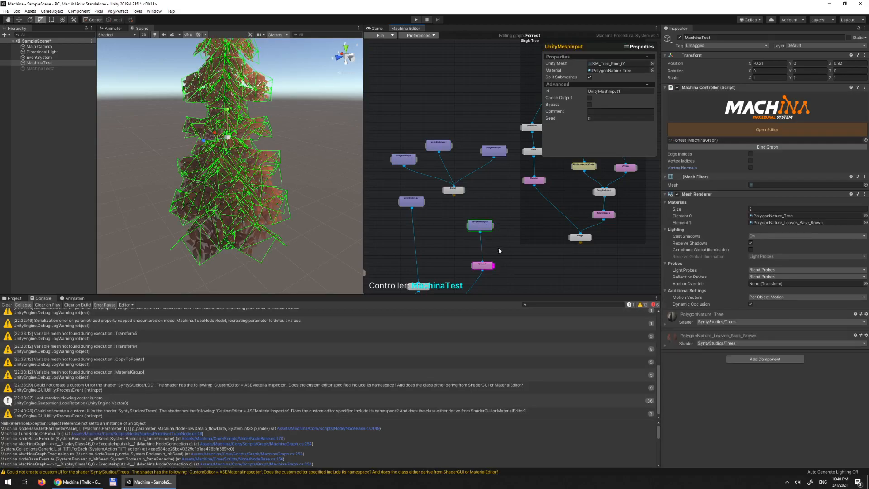
left_click(498, 247)
Step: Inspect the textured pine from several angles and recheck the settings of its UnityMeshInput node
mouse_move(284, 113)
left_mouse_down("alt")
mouse_move(270, 134)
mouse_move(186, 32)
mouse_move(281, 124)
left_mouse_up("alt")
middle_click_drag(281, 124, 275, 155)
left_click_drag(274, 156, 285, 172, "alt")
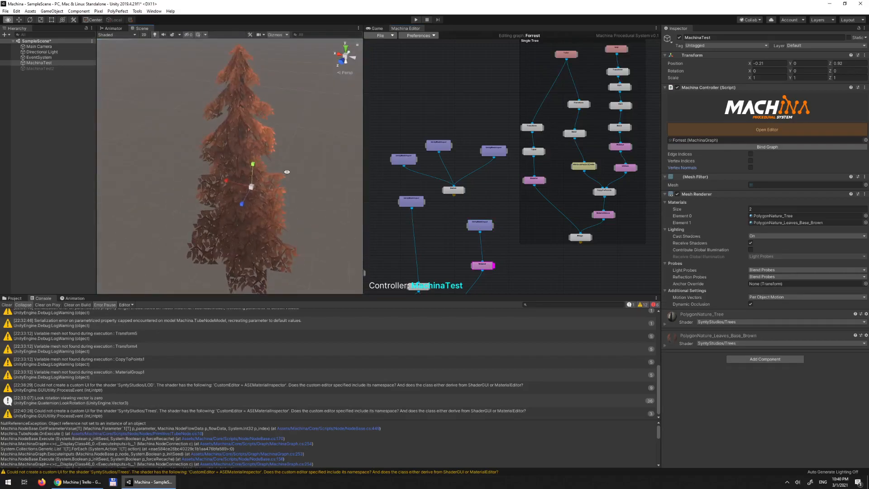
left_click(479, 225)
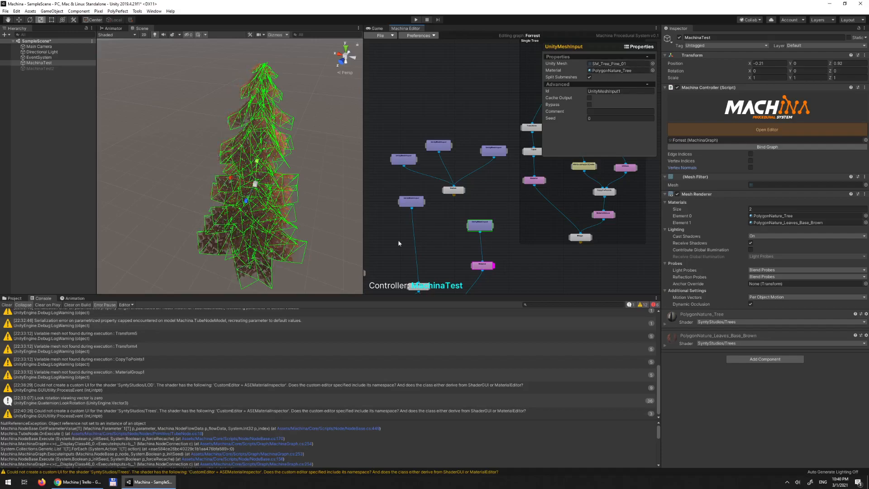
left_click(520, 265)
left_click_drag(284, 155, 319, 146, "alt")
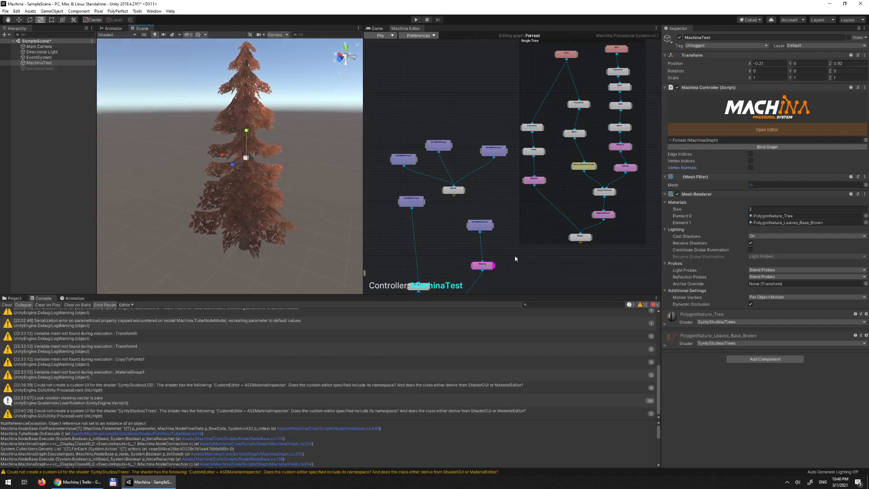
Step: Display the output of the forest's final Merge node and inspect the tree-covered terrain from above
middle_click_drag(520, 267, 532, 211)
middle_click_drag(520, 251, 533, 125)
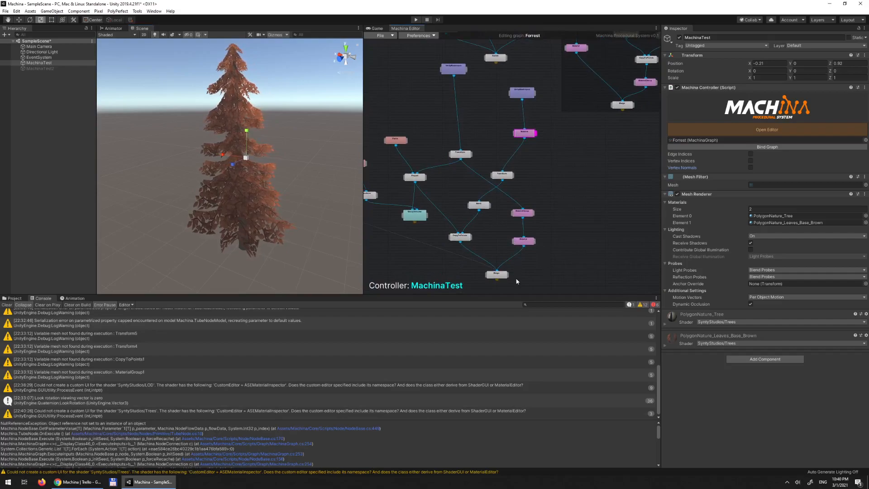
left_click(508, 275)
mouse_move(236, 176)
right_mouse_down()
mouse_move(231, 60)
mouse_move(222, 86)
mouse_move(342, 180)
mouse_move(302, 236)
mouse_move(240, 64)
mouse_move(240, 130)
mouse_move(181, 229)
mouse_move(162, 198)
mouse_move(213, 129)
mouse_move(263, 200)
mouse_move(238, 150)
mouse_move(248, 167)
right_mouse_up()
key("s")
left_click_drag(248, 166, 254, 129, "alt")
right_click_drag(290, 181, 259, 169, "alt")
middle_click_drag(259, 169, 254, 136, "alt")
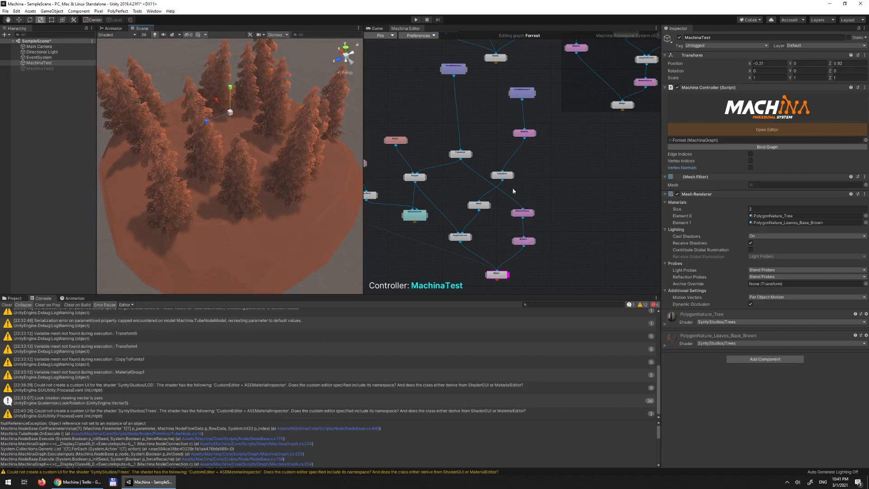
Step: Examine the rotation and scale expressions of the pine branch's Transform node, compare its Material node, and check the trees' variation
left_click(506, 176)
middle_click_drag(266, 117, 161, 115, "alt")
left_click_drag(202, 137, 227, 136, "alt")
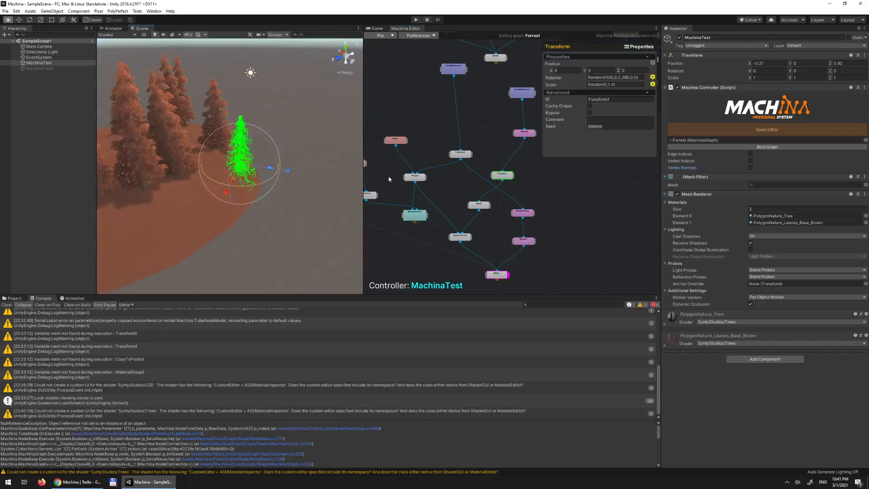
left_click(521, 92)
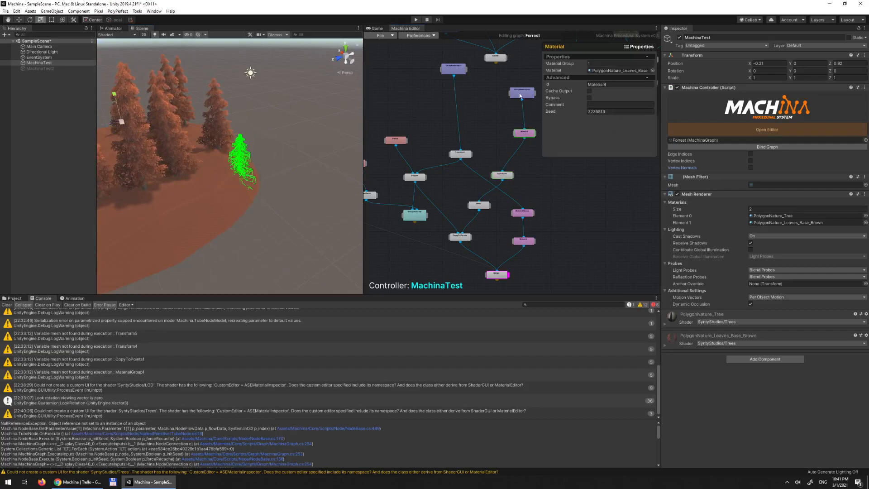
left_click(503, 177)
left_click_drag(174, 129, 231, 124, "alt")
left_click_drag(300, 121, 250, 114, "alt")
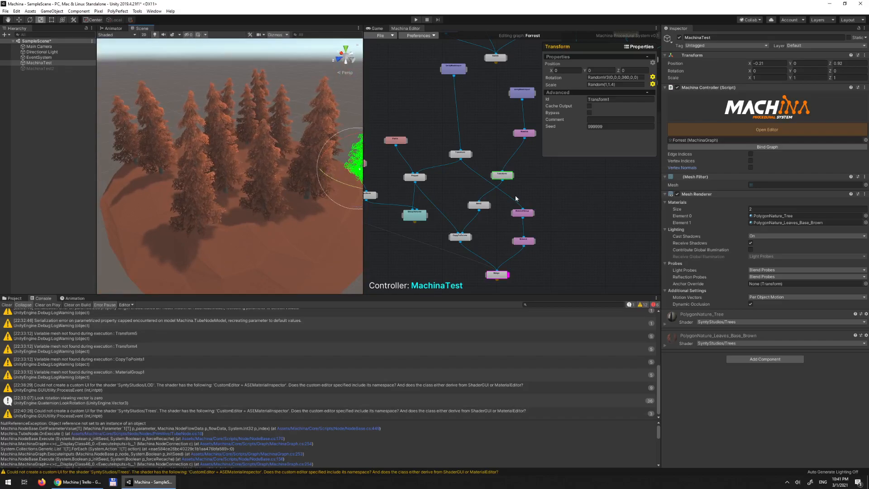
left_click_drag(281, 149, 164, 160, "alt")
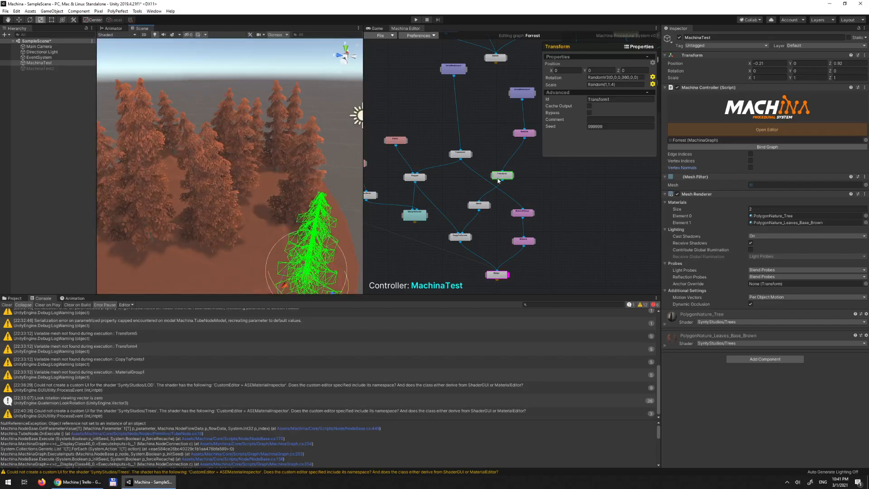
left_click(520, 152)
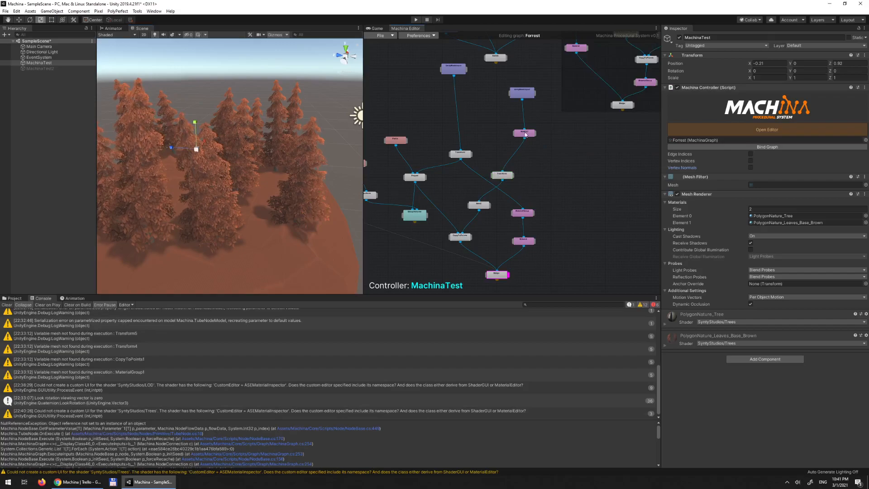
left_click(505, 177)
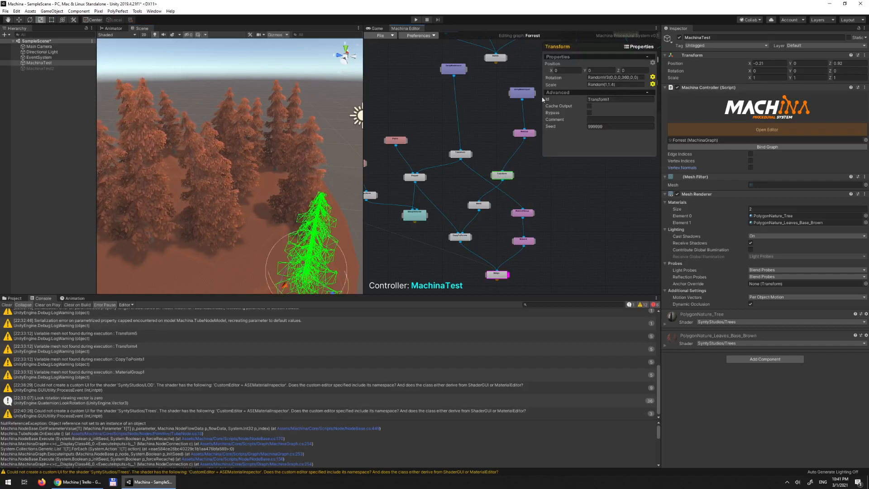
left_click_drag(271, 181, 244, 183, "alt")
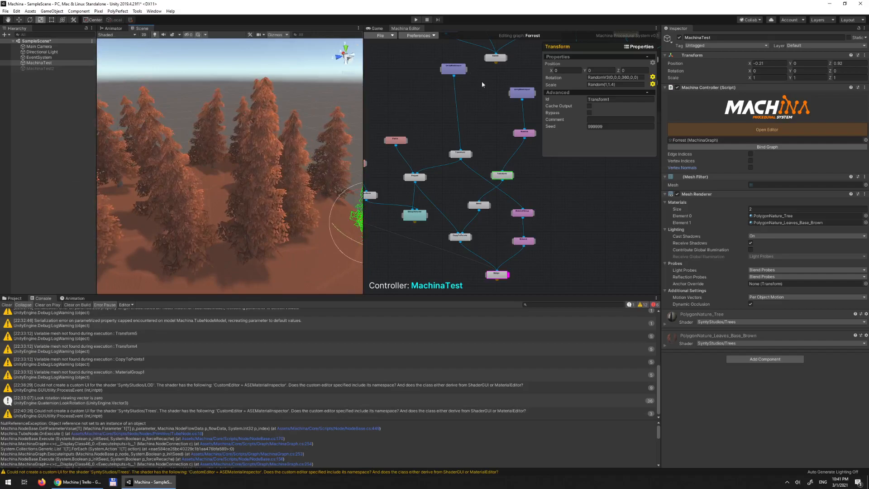
Step: Revisit the pine's mesh input and examine the Bend node's axis, angle and distance settings against the trees in the scene
right_click(518, 86)
left_click(487, 99)
left_click(518, 93)
left_click(570, 193)
left_click(479, 206)
left_click_drag(271, 203, 162, 192, "alt")
left_click(488, 216)
left_click(484, 208)
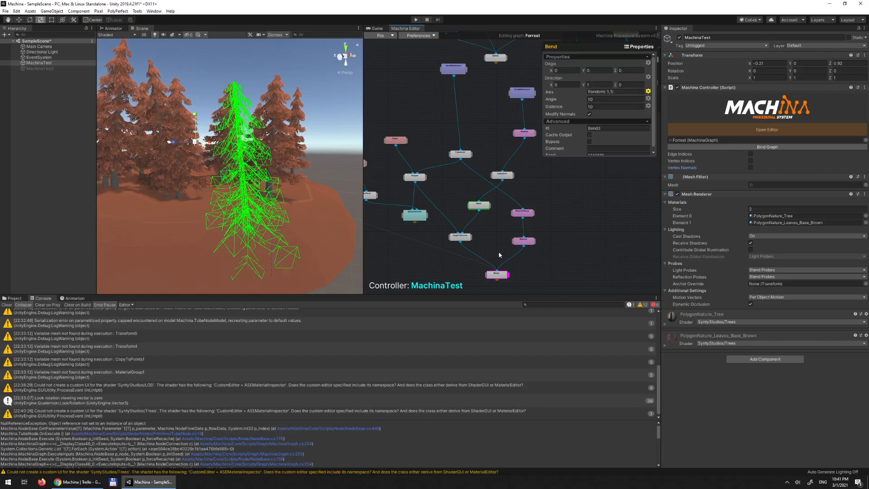
left_click_drag(264, 258, 561, 278, "alt")
middle_click_drag(570, 266, 575, 217)
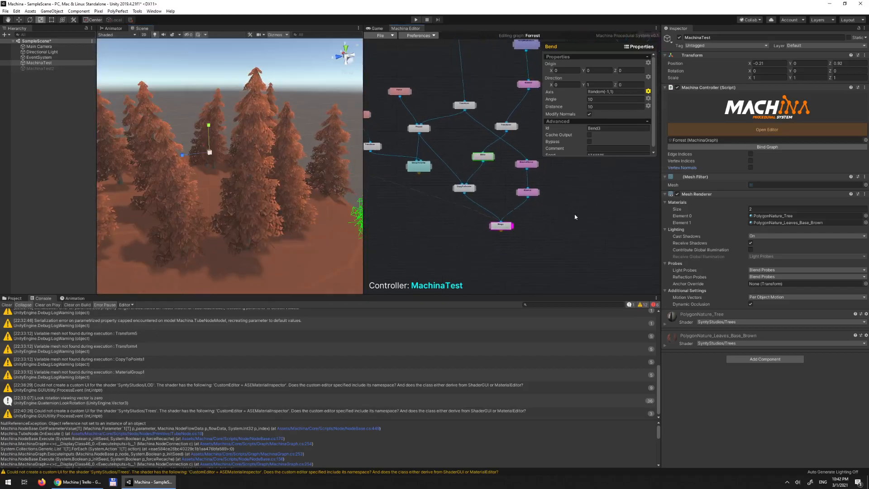
Step: Examine the forest's CopyToPoints node, shift it and the Bend node slightly upward in the graph, and inspect the scattered trees
left_click(465, 192)
left_click_drag(465, 192, 451, 179, "alt")
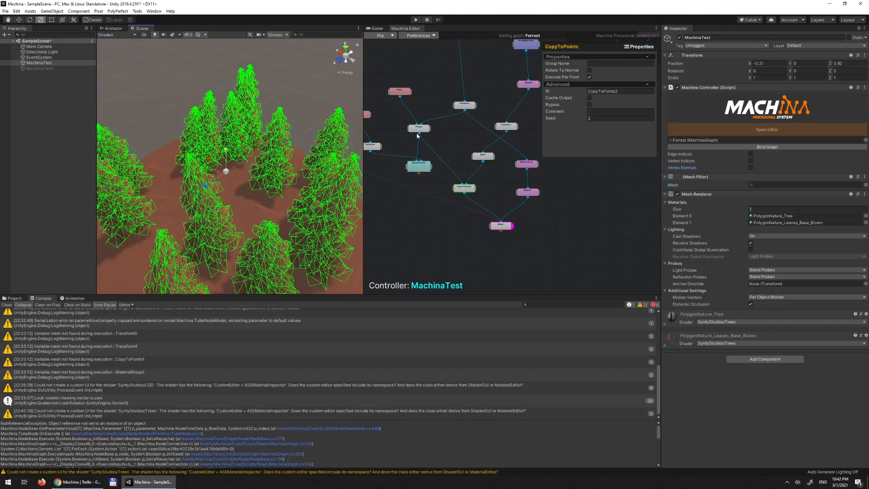
left_click_drag(469, 191, 471, 189)
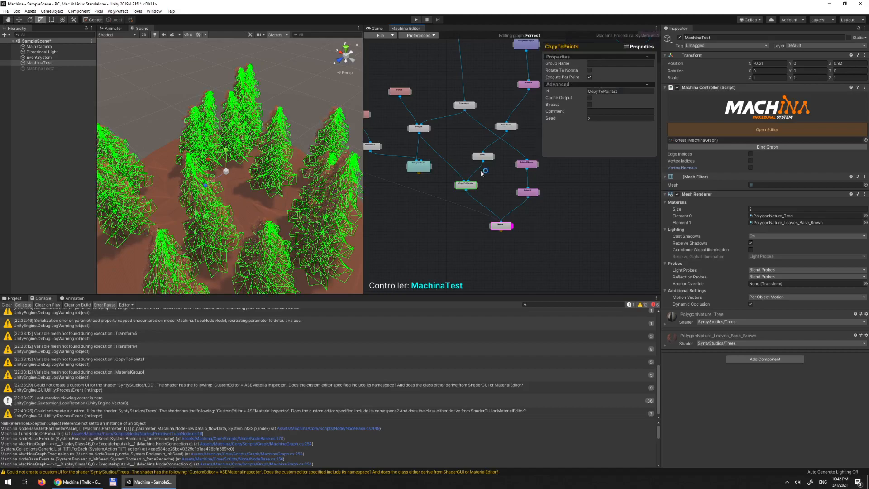
left_click_drag(486, 161, 488, 159)
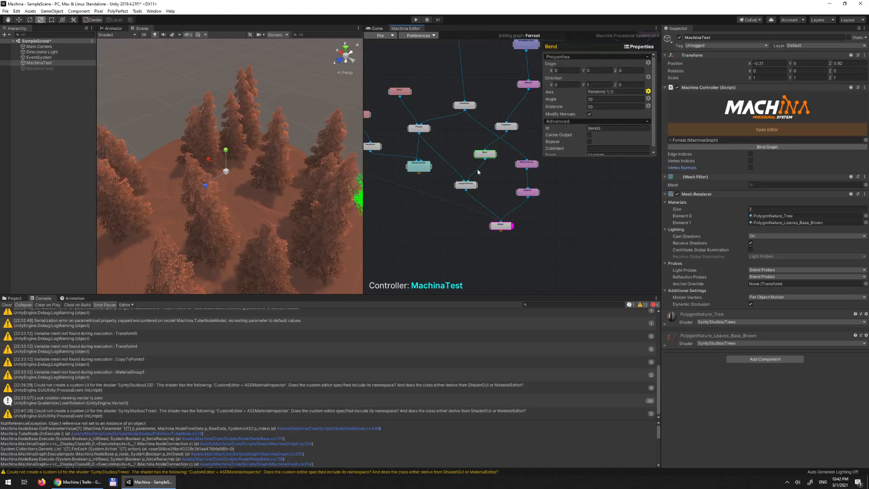
left_click_drag(204, 177, 272, 123, "alt")
middle_click_drag(255, 121, 185, 114)
left_click_drag(185, 114, 310, 137, "alt")
Step: Examine the Perlin node's settings and inspect its generated points among the trees in the scene
middle_click_drag(447, 131, 468, 139)
left_click(422, 97)
left_click_drag(237, 128, 258, 188, "alt")
scroll(208, 149, "down", 4)
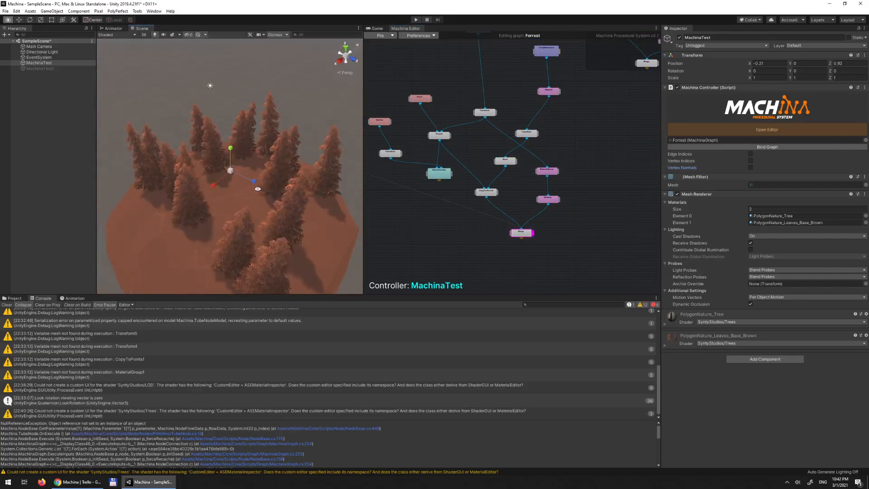
left_click(429, 100)
left_click_drag(204, 150, 404, 67, "alt")
left_click_drag(358, 29, 163, 45, "alt")
right_click_drag(163, 45, 263, 46, "alt")
left_click_drag(251, 99, 458, 141, "alt")
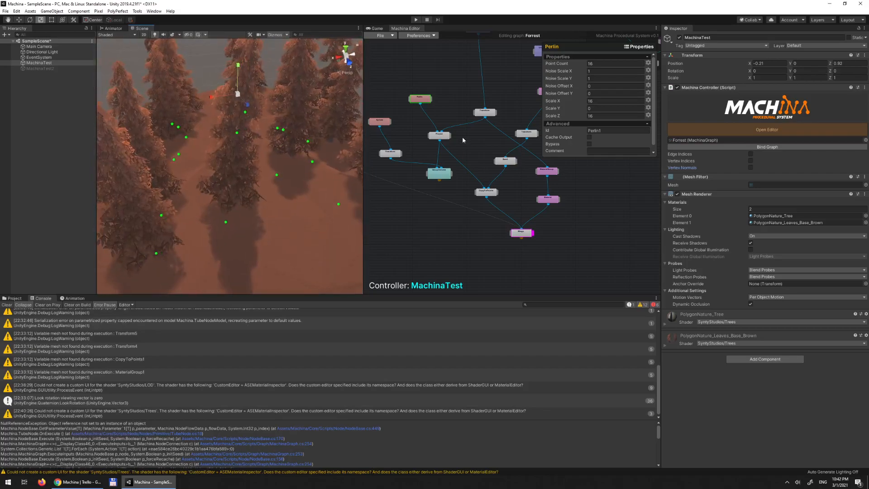
Step: Examine the terrain's mesh input and the position and scale of its Transform node against the mound in the scene
middle_click_drag(458, 141, 428, 254)
left_click(460, 195)
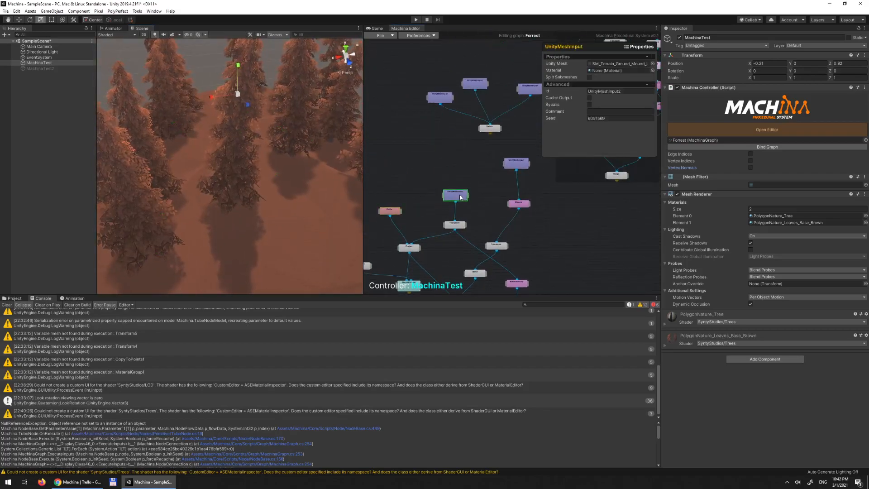
left_click_drag(329, 215, 256, 48, "alt")
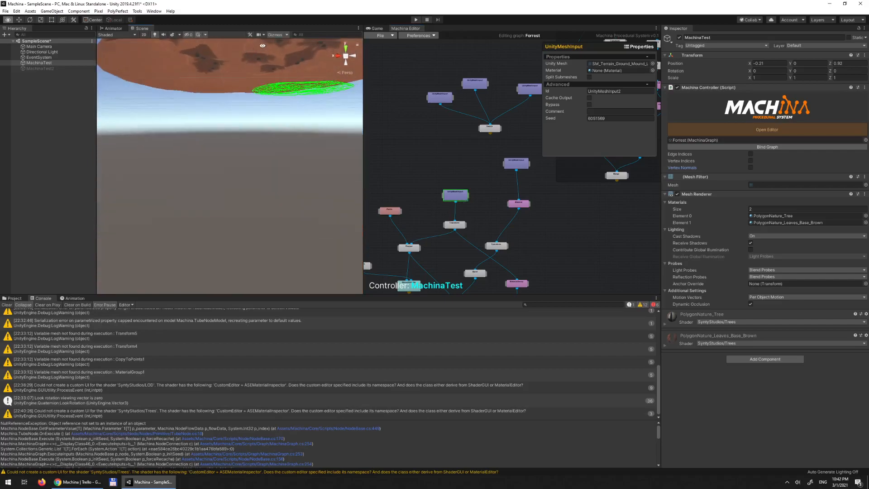
left_click_drag(120, 100, 78, 109, "alt")
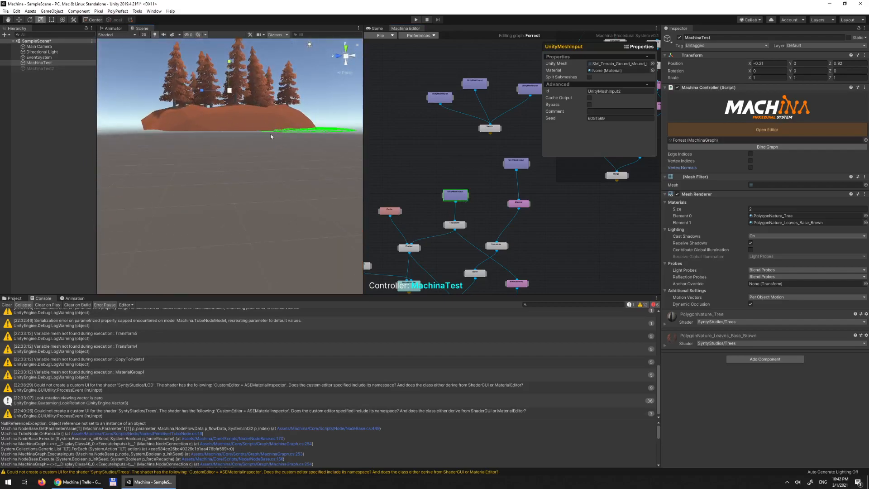
left_click_drag(260, 134, 226, 178, "alt")
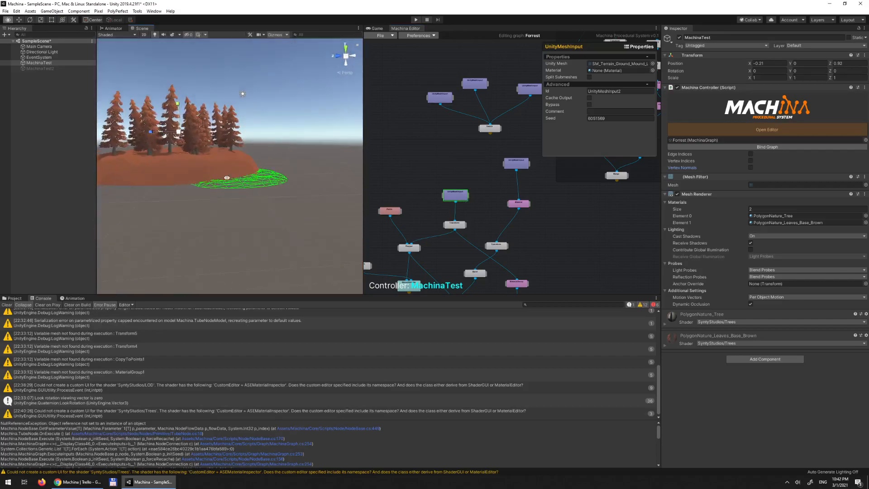
left_click(454, 225)
left_click_drag(184, 156, 354, 123, "alt")
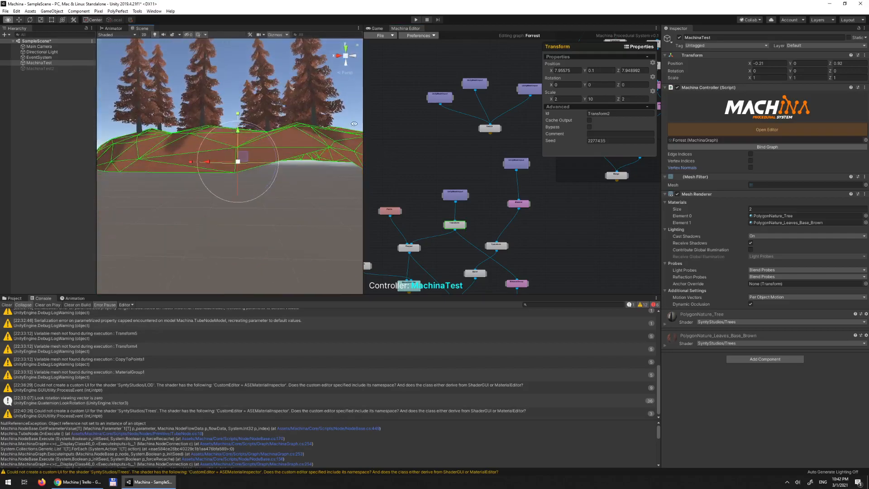
Step: Compare the points produced by the Project node with the Perlin node's original points on the terrain
middle_click_drag(473, 224, 431, 136)
left_click_drag(257, 143, 270, 267, "alt")
left_click_drag(285, 177, 394, 168, "alt")
middle_click_drag(388, 163, 465, 191)
left_click(461, 191)
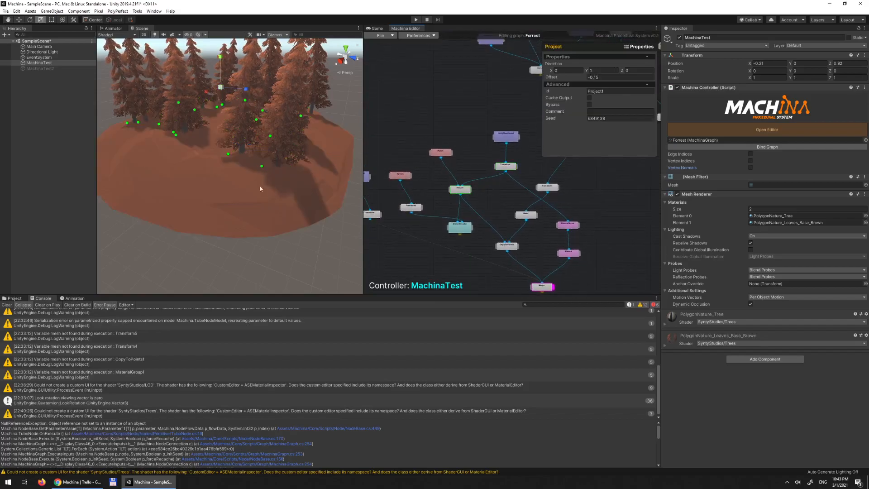
left_click(440, 152)
left_click_drag(228, 109, 255, 100, "alt")
middle_click_drag(255, 100, 259, 129)
left_click_drag(258, 129, 201, 131, "alt")
left_click(455, 193)
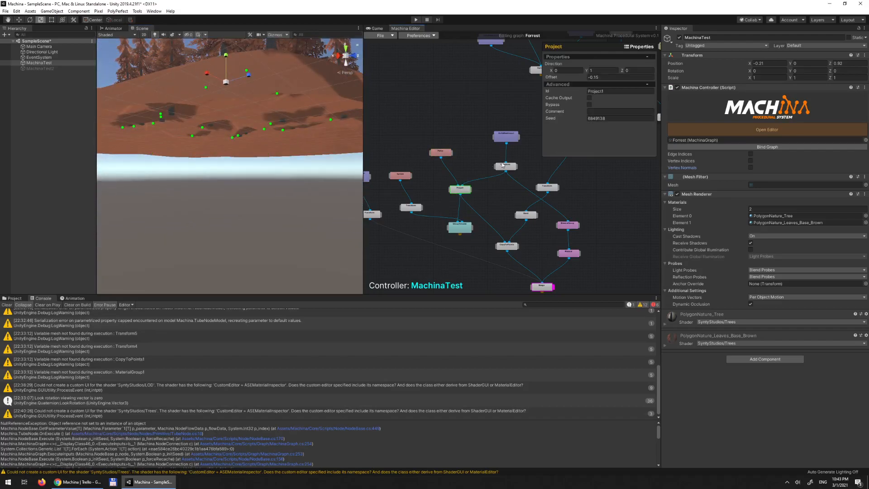
Step: Inspect the Project node's offset and how its points sit on the terrain, from above and below the surface
scroll(233, 156, "down", 2)
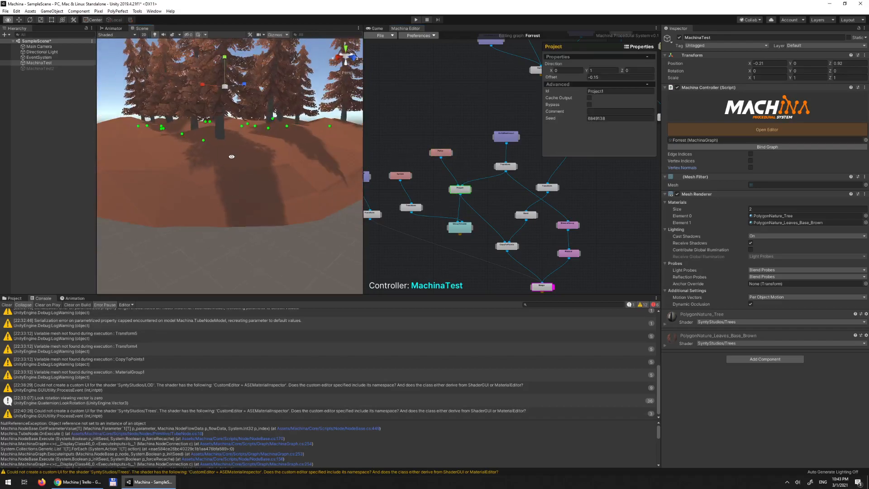
left_click_drag(196, 173, 188, 108, "alt")
left_click_drag(290, 131, 127, 111, "alt")
left_click_drag(229, 150, 305, 135, "alt")
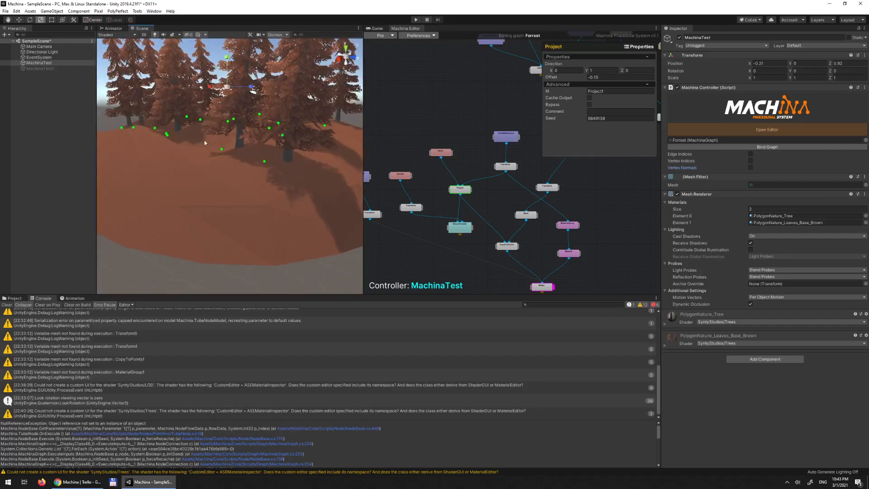
left_click_drag(234, 168, 314, 126, "alt")
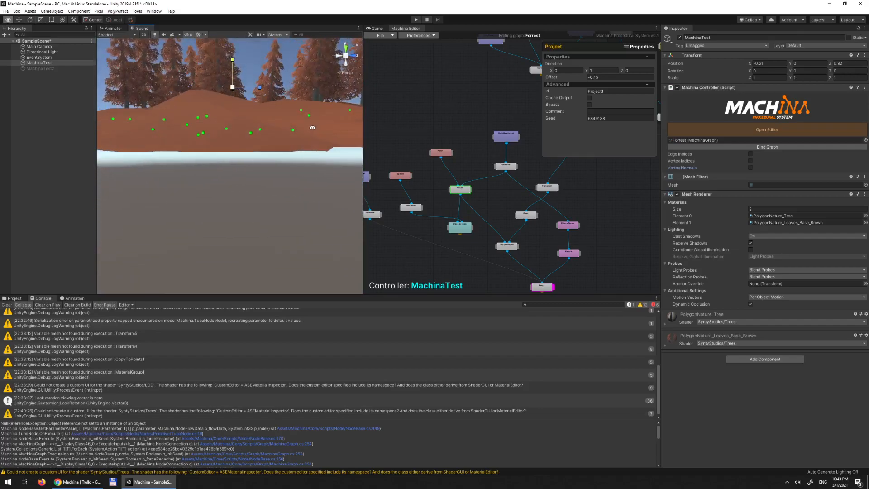
left_click_drag(204, 148, 206, 75, "alt")
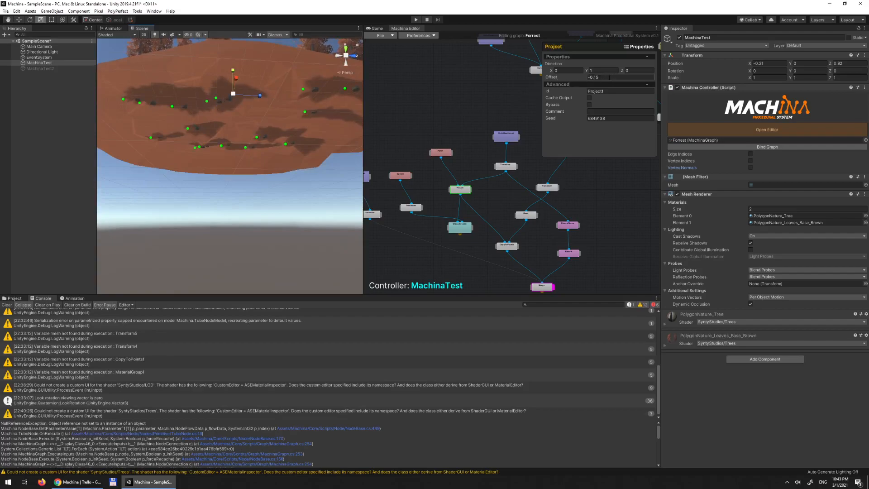
left_click_drag(340, 95, 289, 164, "alt")
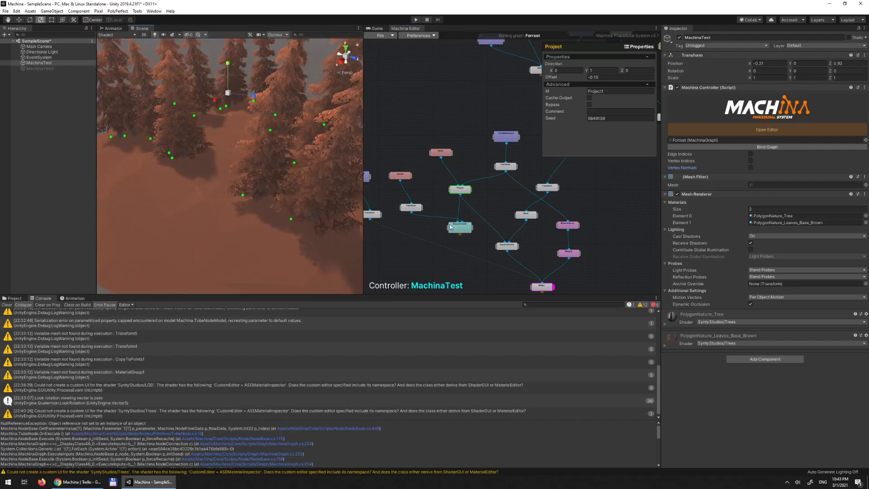
Step: Examine the outputs of the forest's CopyToPoints node and the final Merge node in the scene
middle_click_drag(502, 214, 463, 178)
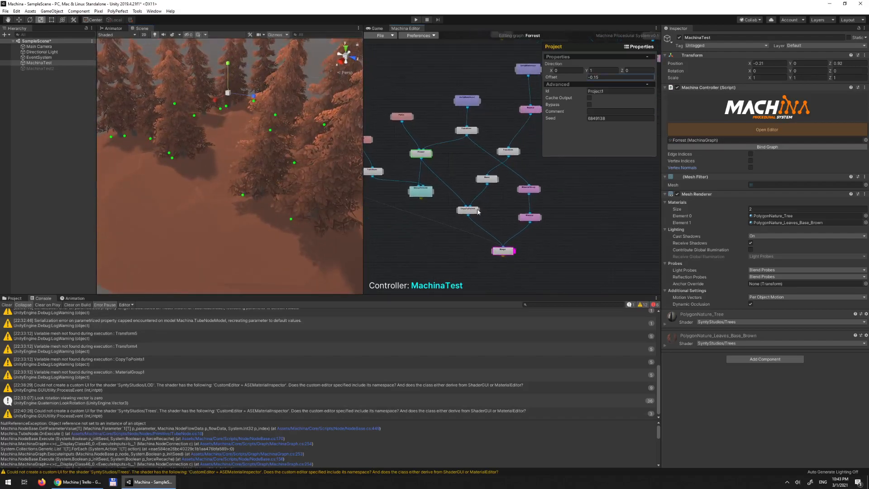
left_click(471, 212)
left_click_drag(254, 150, 204, 99, "alt")
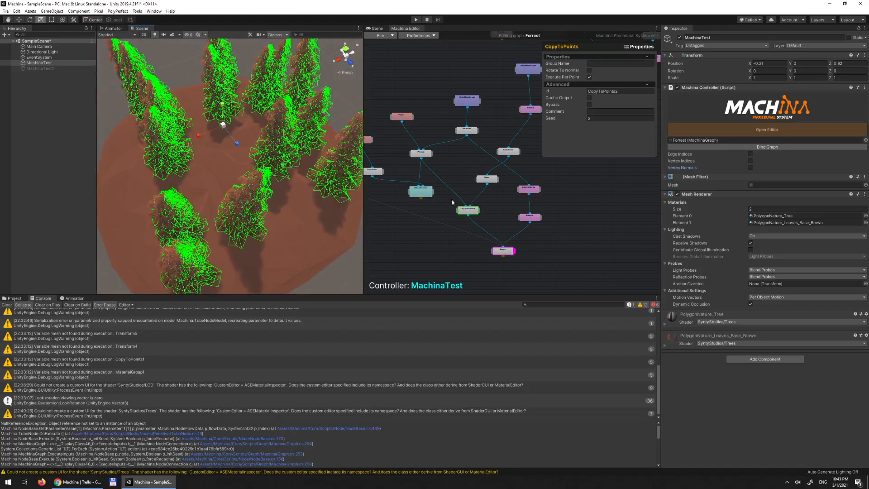
left_click_drag(294, 199, 241, 160, "alt")
left_click(505, 253)
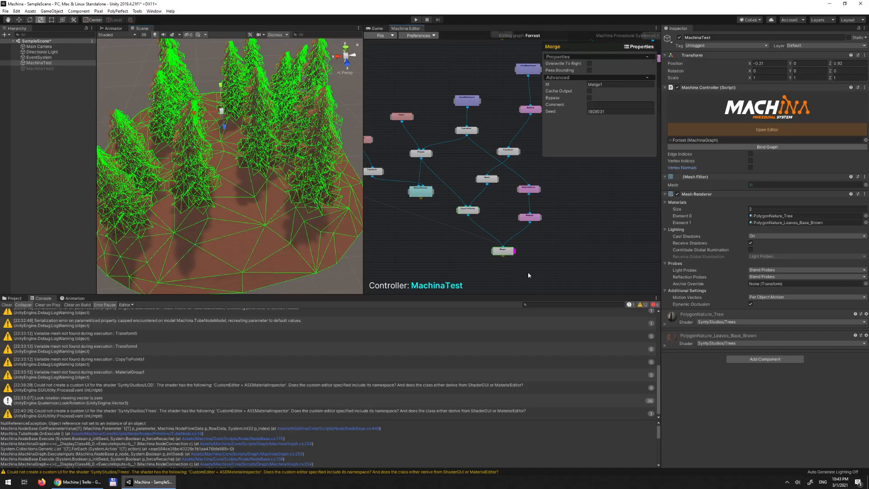
left_click(514, 271)
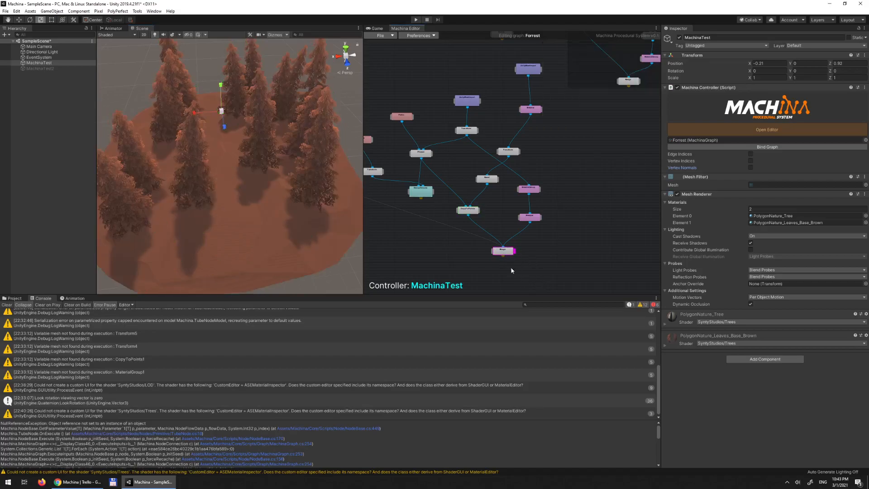
Step: Set the Perlin node's point count to 32 and inspect the resulting forest
left_click_drag(165, 151, 226, 172, "alt")
scroll(235, 200, "down", 5)
left_click(403, 117)
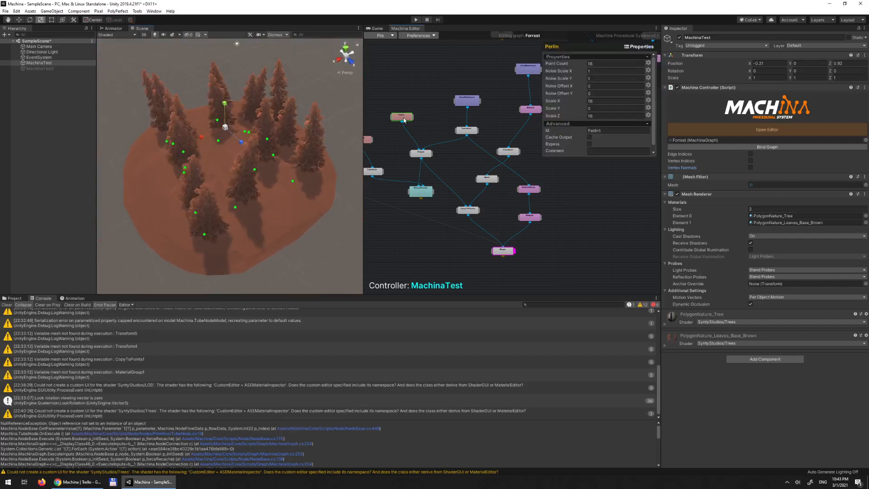
left_click(630, 63)
type("32")
left_click_drag(304, 141, 290, 132, "alt")
Step: Raise the Perlin node's point count to 64 and view the denser forest
left_click(602, 65)
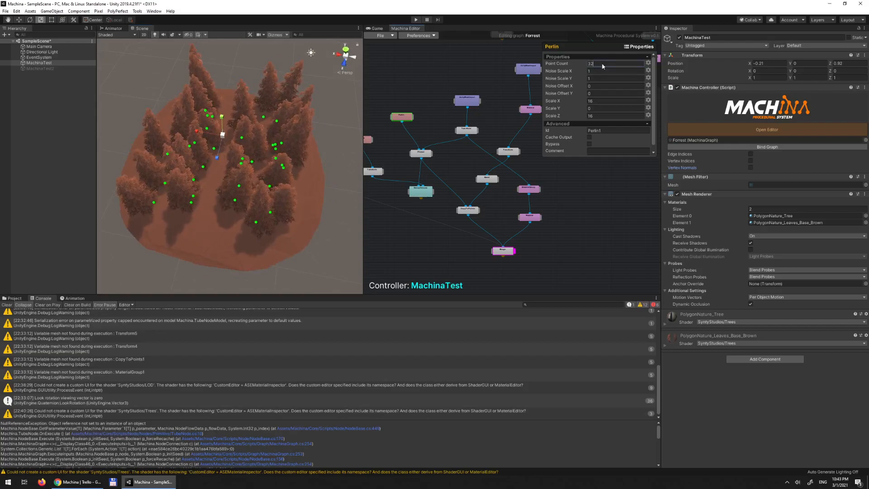
type("64")
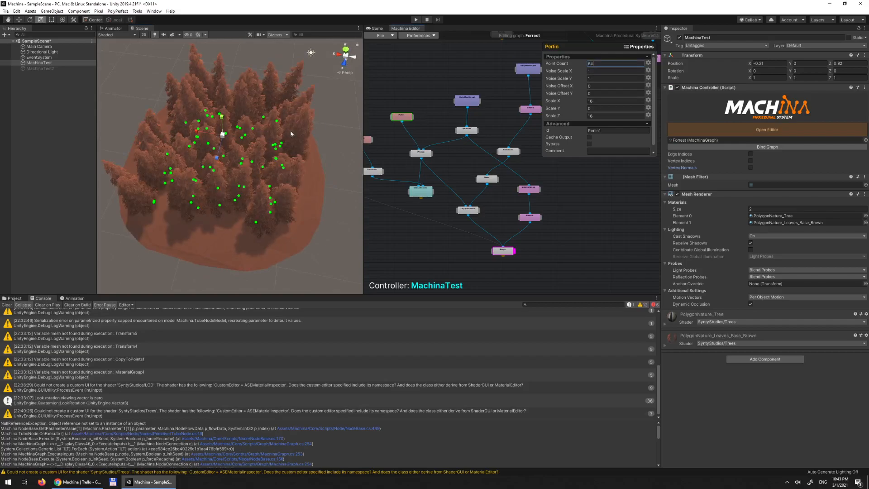
left_click_drag(306, 131, 224, 121, "alt")
left_click(305, 88)
left_click_drag(305, 89, 272, 111, "alt")
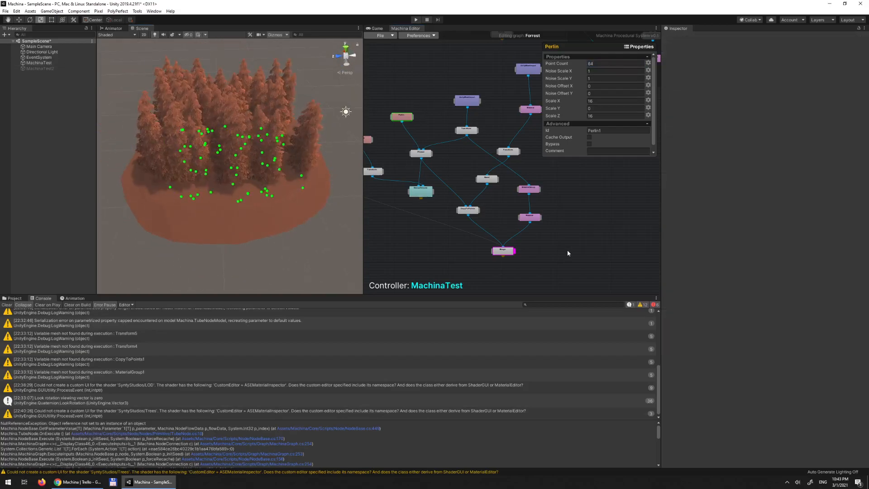
Step: Check the dense forest's rendering statistics in the game view and inspect its trees up close in the scene
left_click(374, 28)
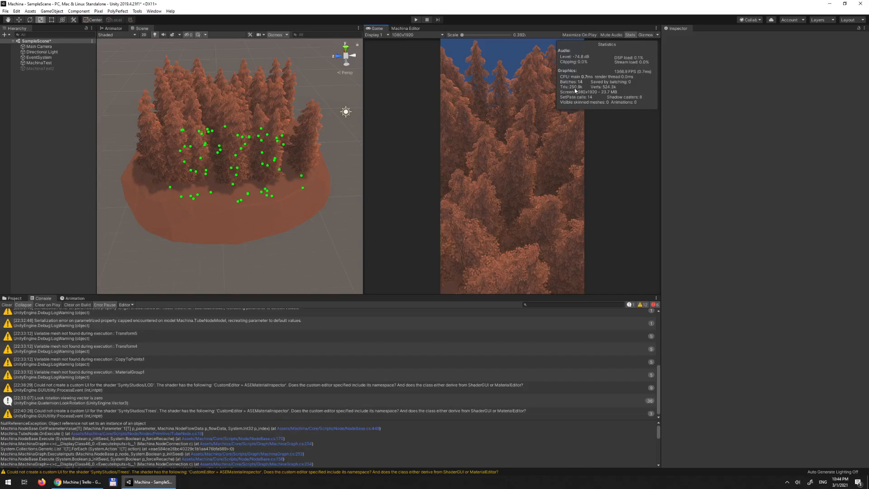
left_click(399, 29)
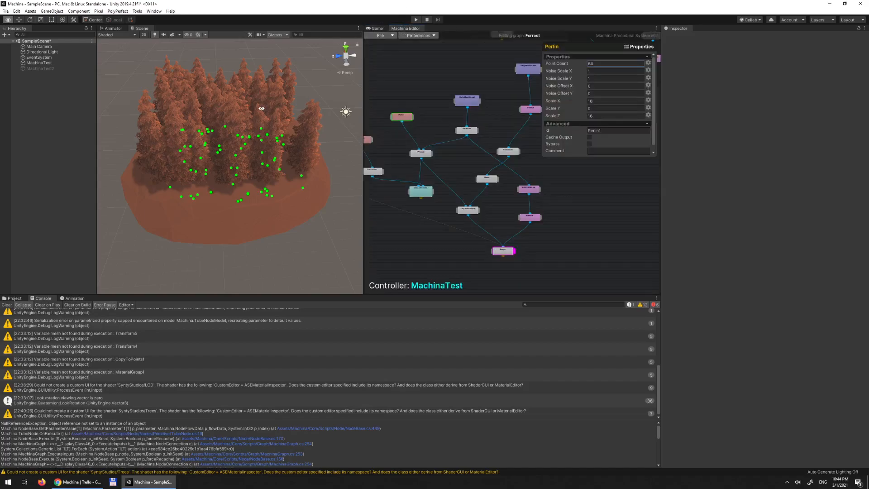
left_click_drag(289, 185, 317, 189, "alt")
left_click(595, 258)
left_click_drag(262, 184, 251, 159, "alt")
scroll(241, 134, "up", 5, "alt")
scroll(242, 114, "down", 8, "alt")
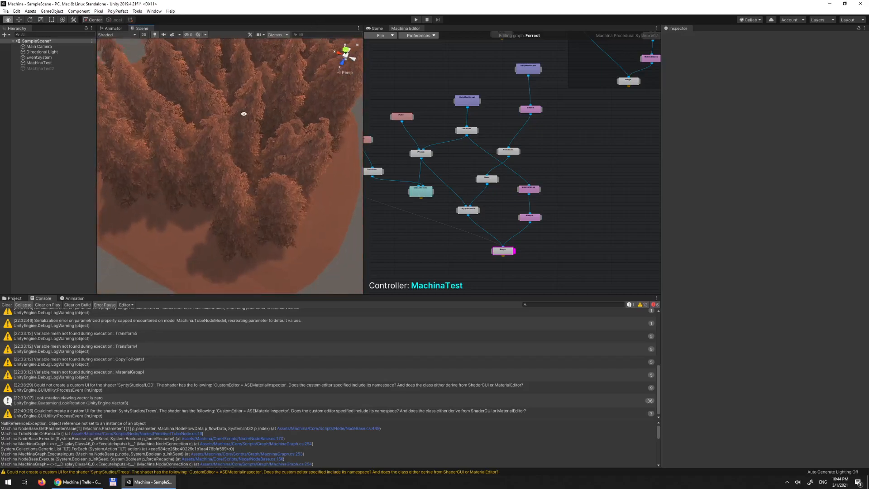
scroll(238, 97, "up", 3, "alt")
Step: Connect the procedural tree's Merge node to the forest's Transform node in place of the pine and check the rendering statistics
middle_click_drag(594, 136, 516, 215)
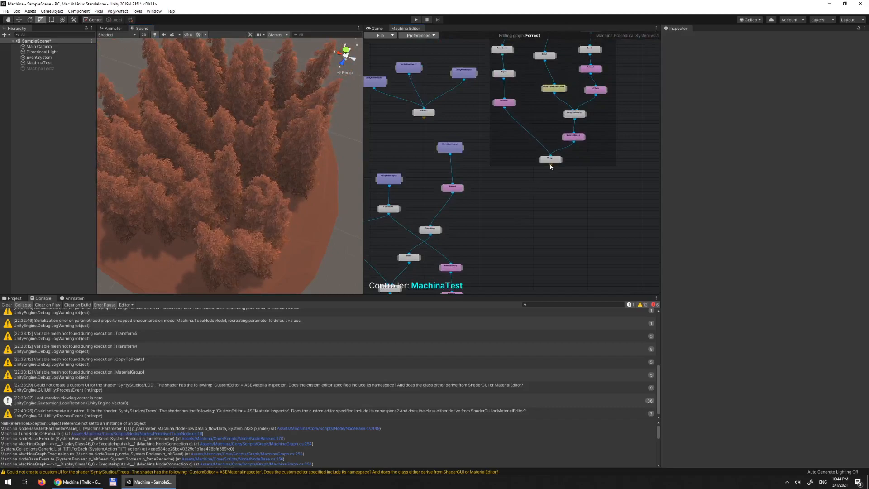
left_click_drag(452, 183, 431, 229)
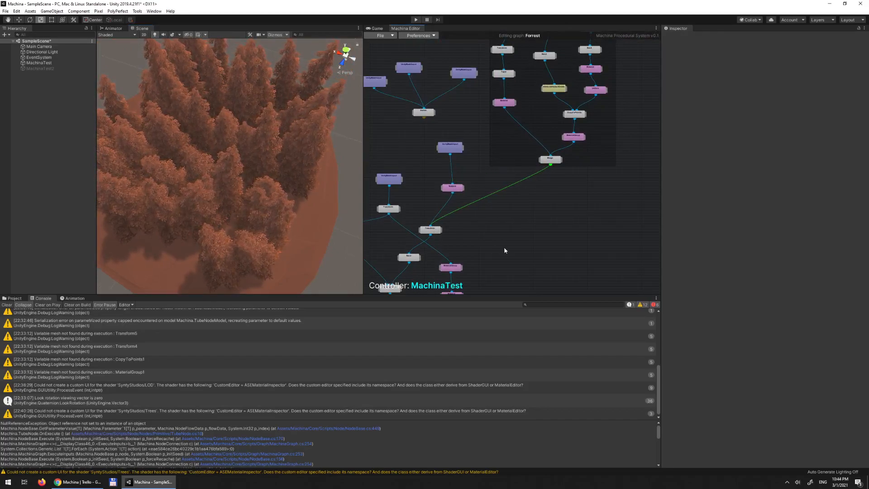
left_click_drag(315, 180, 267, 172, "alt")
scroll(544, 236, "down", 3)
scroll(437, 113, "up", 1)
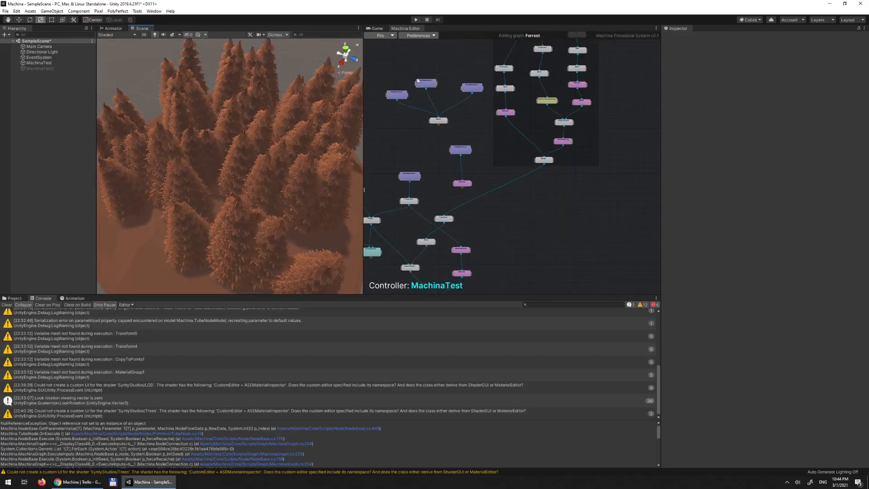
left_click(369, 28)
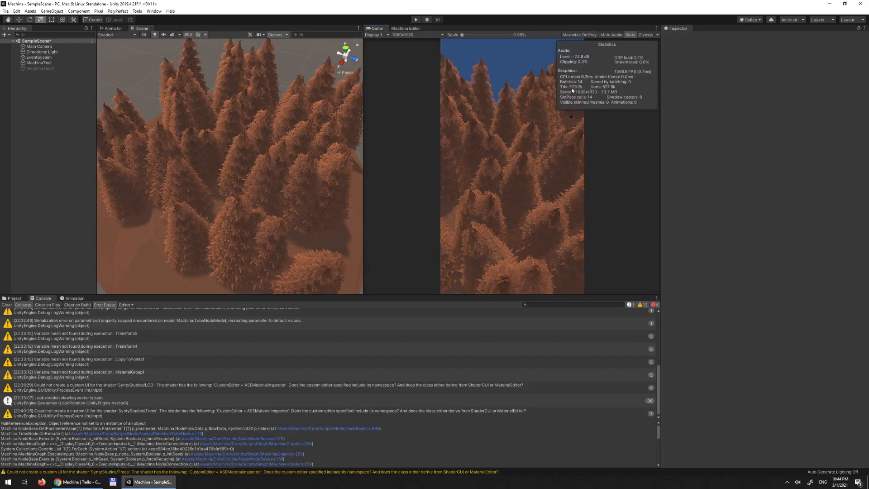
Step: Reconnect the pine's Material node to the forest's Transform node and inspect the restored pines
left_click(410, 28)
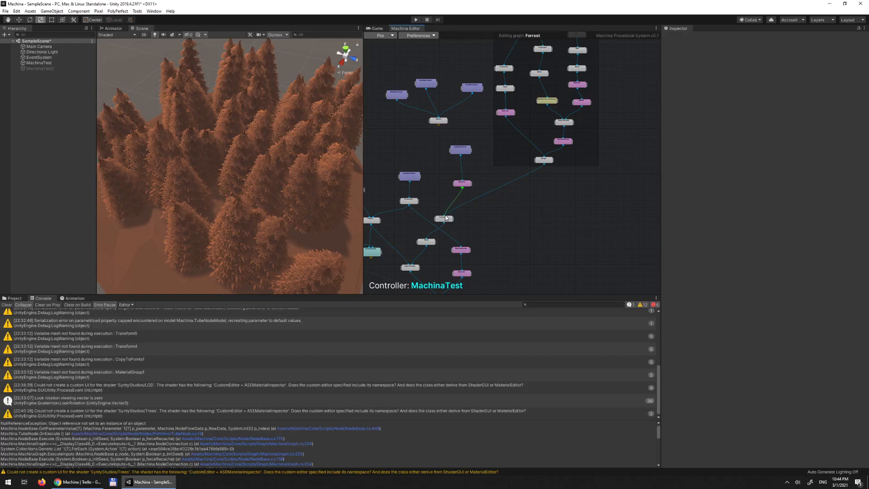
left_click_drag(445, 219, 444, 221)
left_click_drag(191, 178, 298, 188, "alt")
middle_click_drag(613, 106, 621, 149)
left_click_drag(166, 109, 240, 142, "alt")
left_click_drag(323, 245, 280, 136, "alt")
Step: Set the Perlin node's point count back to 16 and view the sparser forest
middle_click_drag(388, 194, 442, 153)
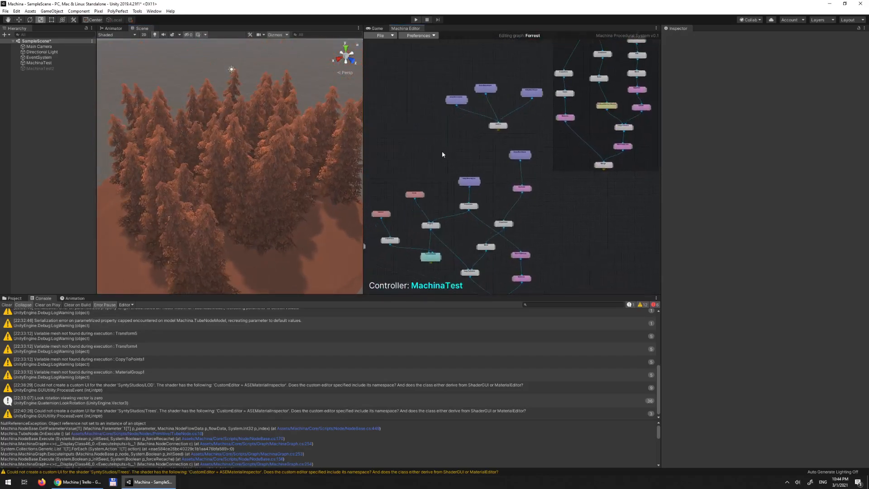
left_click(421, 195)
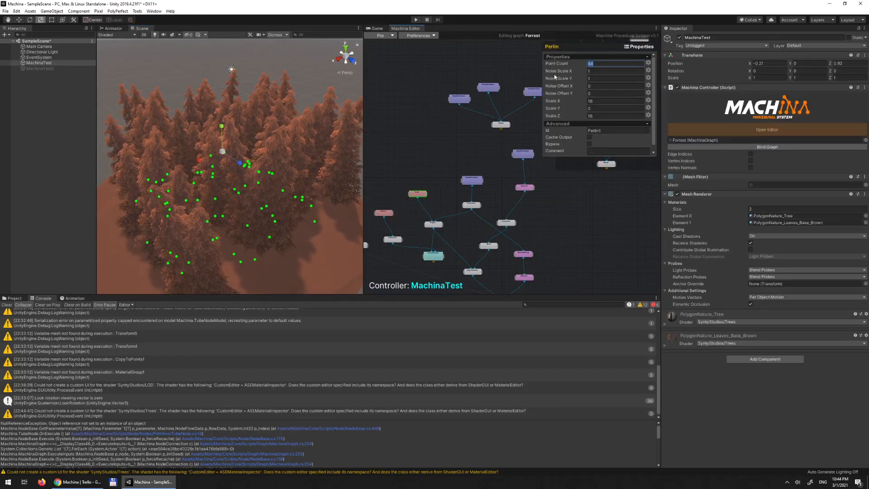
type("16")
left_click(304, 74)
left_click_drag(304, 74, 353, 188, "alt")
Step: Review the pine's mesh input, then move it together with its Material node slightly up and right in the graph
left_click_drag(589, 250, 603, 208)
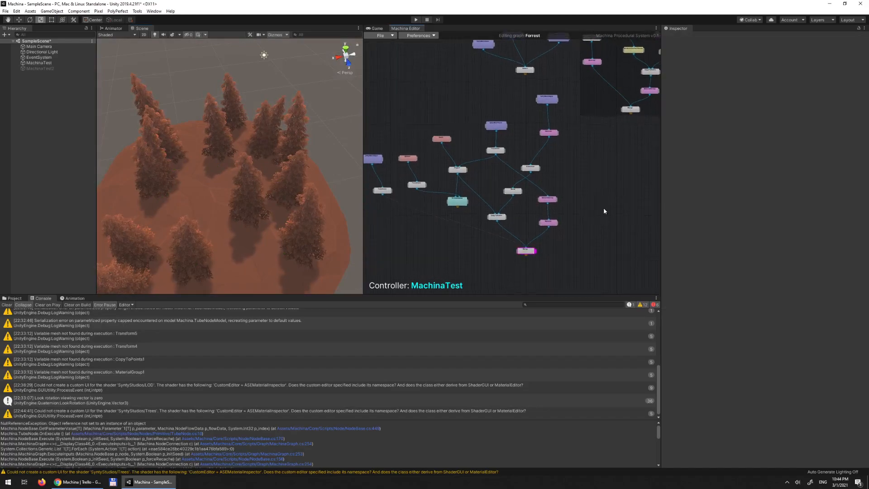
left_click(536, 116)
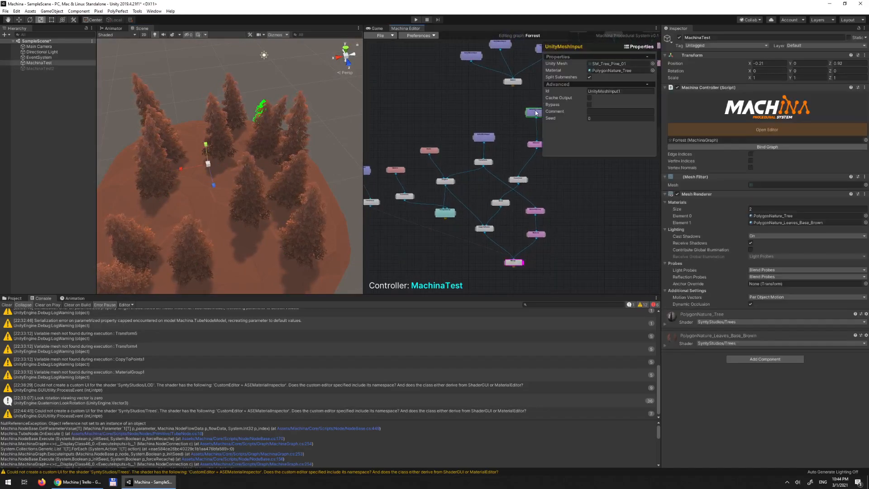
left_click_drag(560, 185, 547, 239)
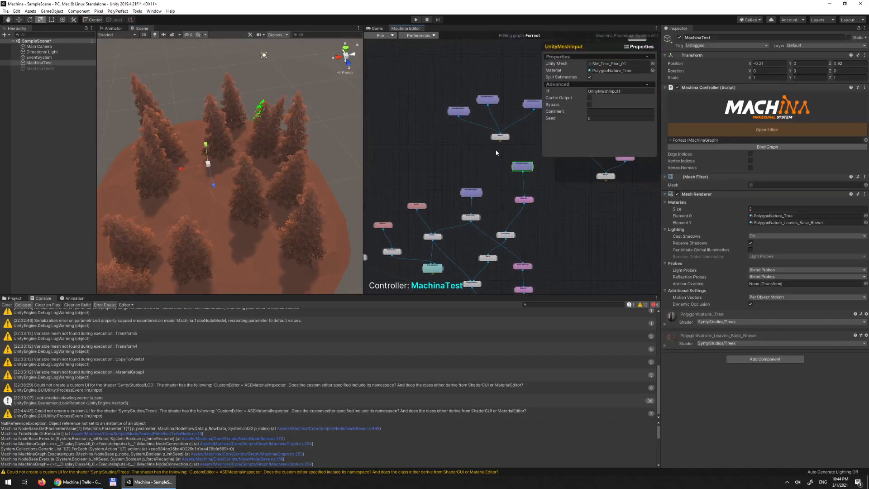
left_click_drag(496, 154, 535, 205)
left_click_drag(528, 167, 529, 152)
Step: Select the three grouped mesh inputs with the node they feed, and inspect the scattered pines in the scene
left_click_drag(444, 86, 544, 142)
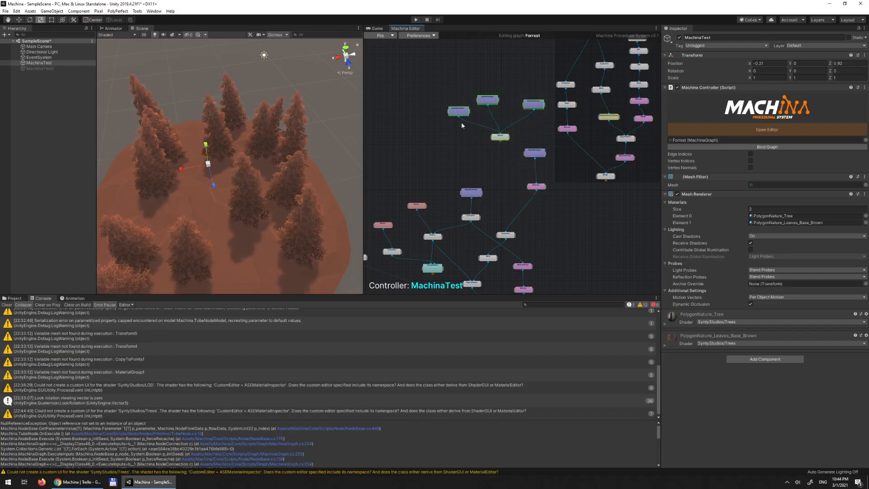
scroll(305, 186, "down", 5, "alt")
scroll(271, 183, "up", 8, "alt")
left_click_drag(242, 180, 302, 74, "alt")
scroll(302, 74, "down", 10, "alt")
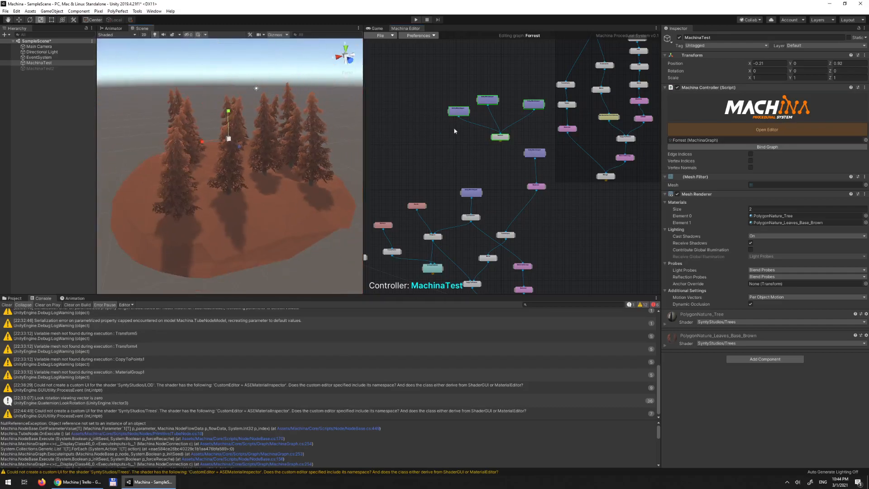
Step: Inspect the gravestone mesh inputs and the Switch node that selects among them at random
left_click(460, 112)
left_click_drag(299, 185, 302, 115, "alt")
middle_click_drag(596, 233, 586, 125)
left_click(501, 211)
middle_click_drag(508, 80, 497, 216)
left_click_drag(360, 141, 286, 161, "alt")
middle_click_drag(303, 150, 234, 126)
left_click(466, 128)
left_click(513, 132)
left_click(480, 166)
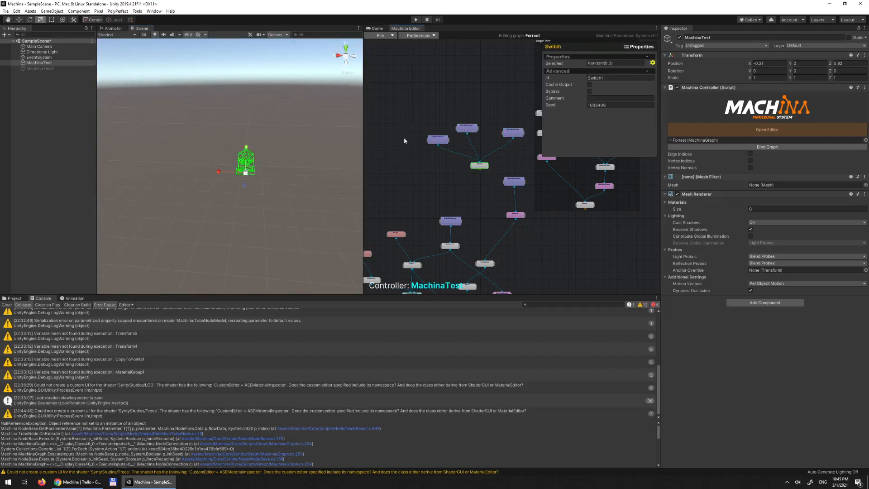
left_click_drag(457, 129, 464, 129)
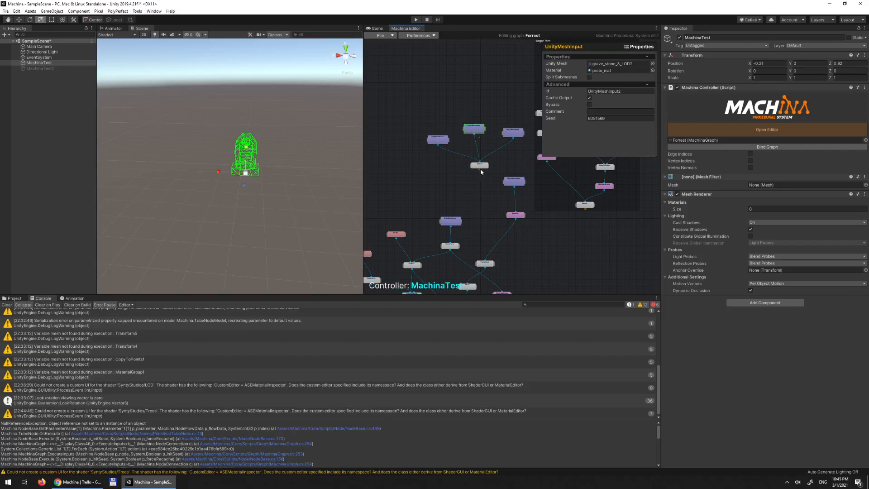
Step: Connect the gravestone Switch node to the scatter's Transform node and inspect the gravestones spread over the terrain
left_click_drag(480, 171, 490, 264)
middle_click_drag(528, 258, 499, 120)
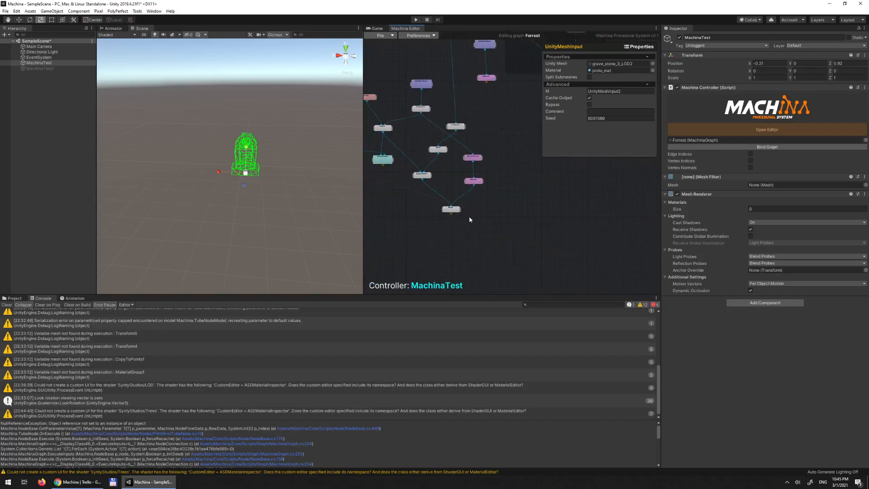
left_click(460, 211)
left_click_drag(276, 135, 254, 149, "alt")
scroll(236, 154, "down", 4)
scroll(220, 157, "down", 2)
scroll(282, 141, "up", 4)
middle_click_drag(409, 142, 437, 144)
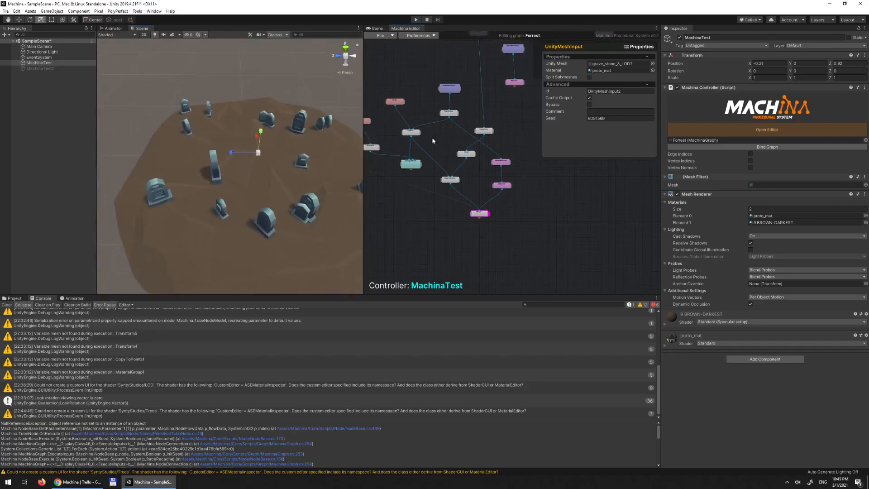
Step: Set the Perlin node's point count to 30 and inspect the denser gravestone scatter
left_click(395, 101)
left_click(606, 63)
type("3")
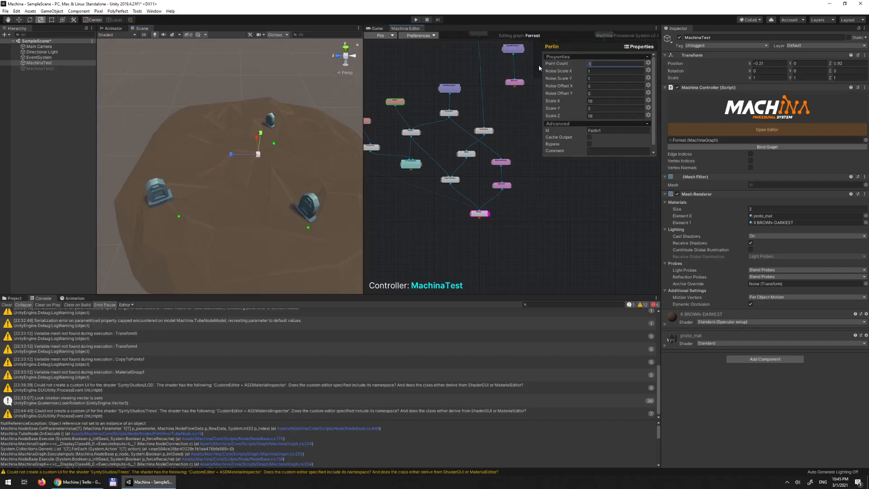
type("0")
left_click(279, 84)
left_click_drag(279, 83, 226, 127, "alt")
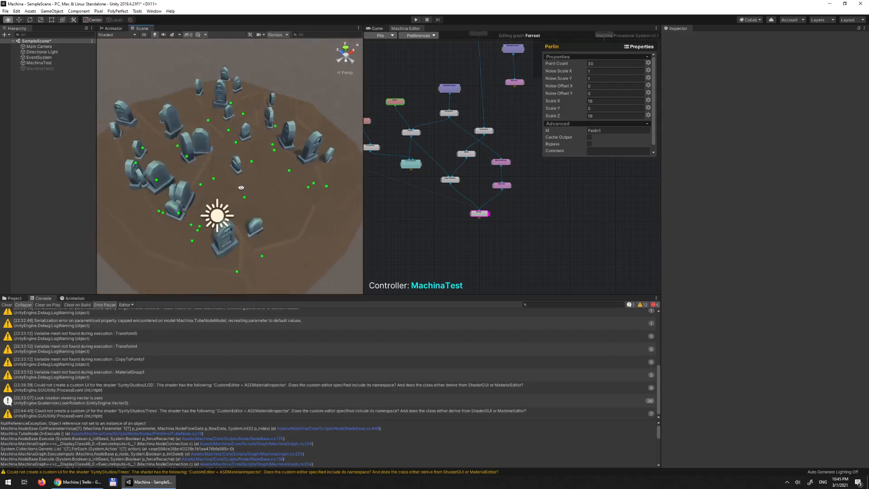
Step: Examine the tomb_small_LOD0 mesh input and its Transform node against the scattered gravestones
middle_click_drag(400, 207, 449, 228)
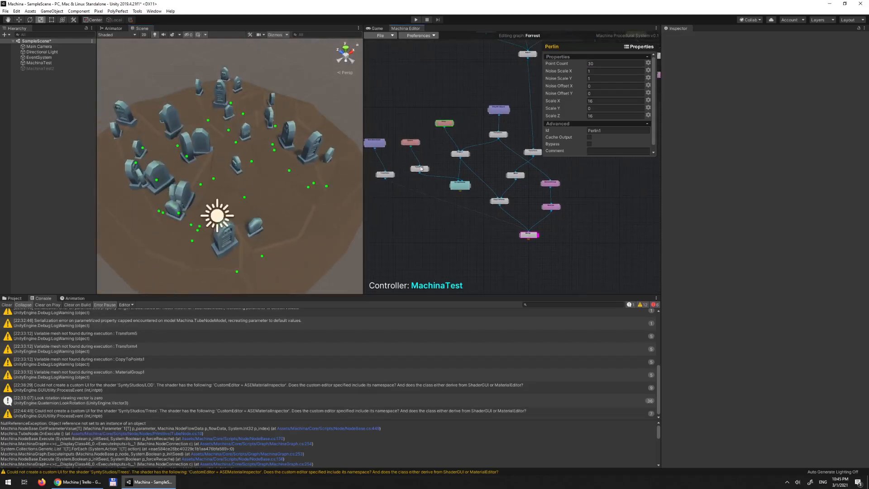
left_click(375, 144)
left_click_drag(286, 229, 299, 175, "alt")
left_click_drag(211, 176, 272, 157, "alt")
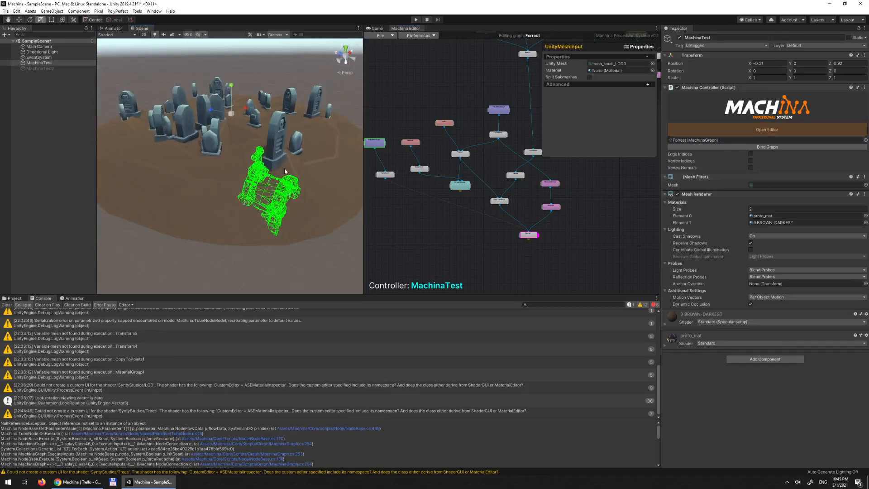
left_click_drag(209, 200, 233, 208, "alt")
left_click(384, 177)
right_click_drag(232, 208, 258, 205, "alt")
left_click_drag(259, 204, 276, 100, "alt")
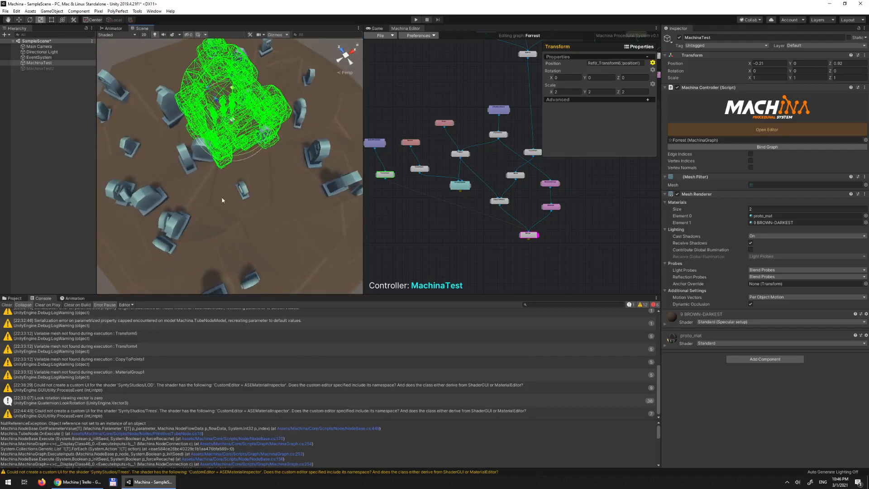
Step: Examine the Sphere, its Transform and the GroupVolume node they feed, comparing them with the scattered gravestones
middle_click_drag(442, 221, 468, 225)
scroll(412, 212, "up", 1)
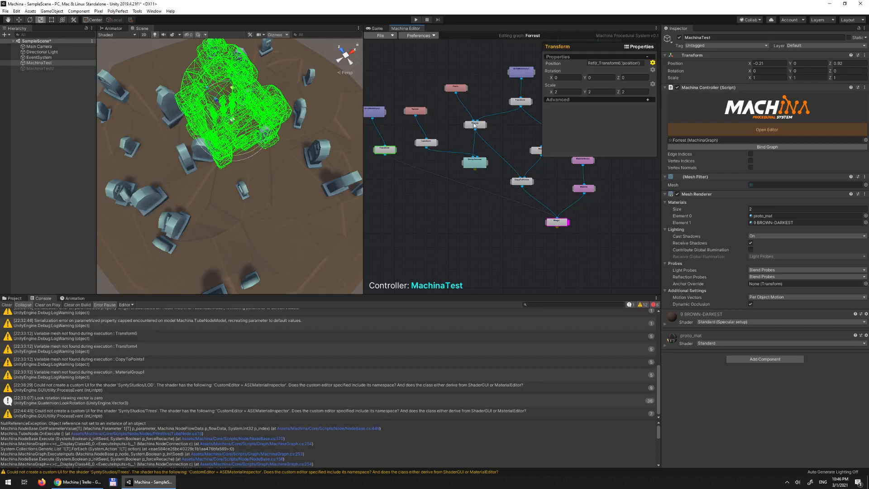
left_click(414, 108)
left_click_drag(234, 132, 216, 96, "alt")
left_click(416, 143)
left_click_drag(251, 136, 255, 196, "alt")
left_click(475, 163)
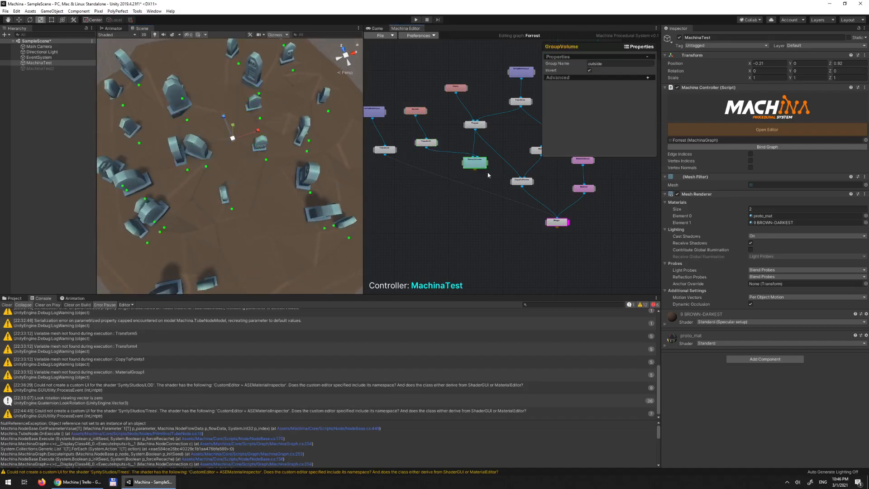
left_click(442, 164)
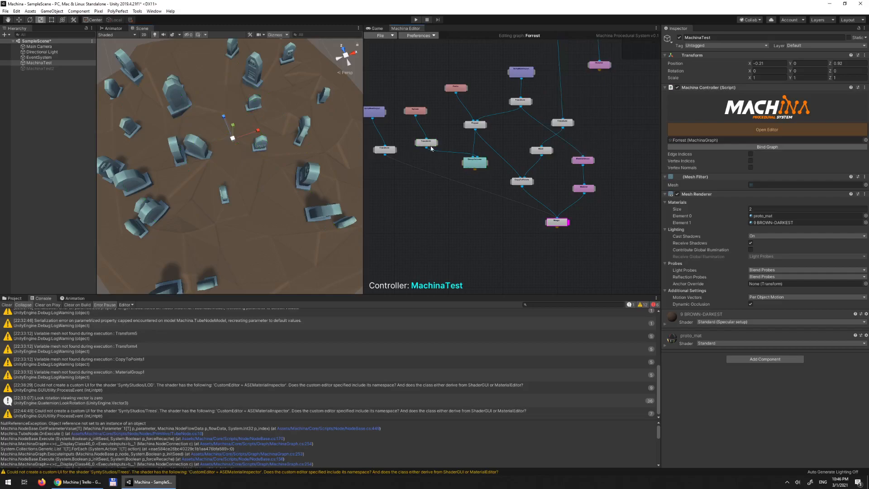
Step: Compare the GroupVolume node's settings with the Project and Sphere nodes that supply its points and volume
left_click(475, 166)
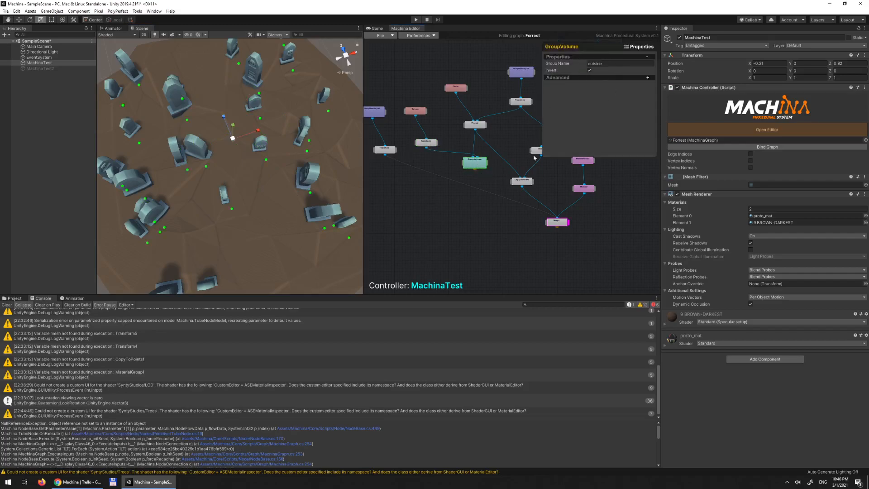
scroll(509, 120, "up", 3)
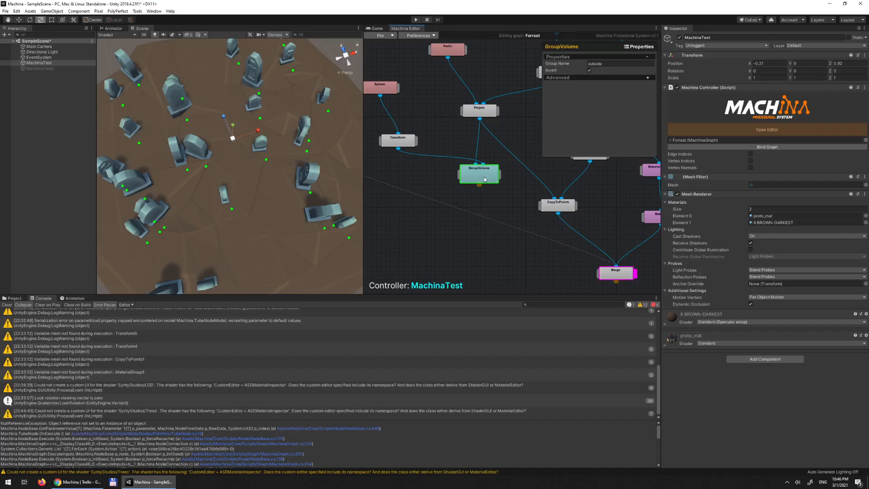
left_click(488, 109)
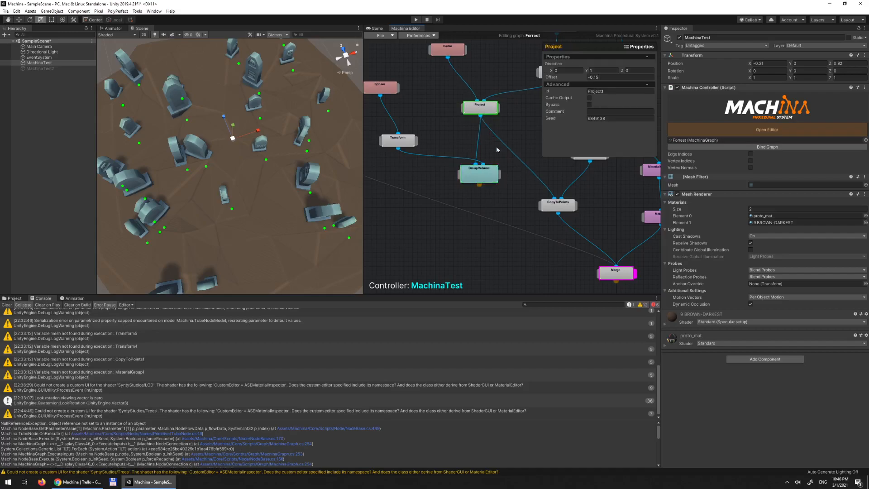
left_click(477, 177)
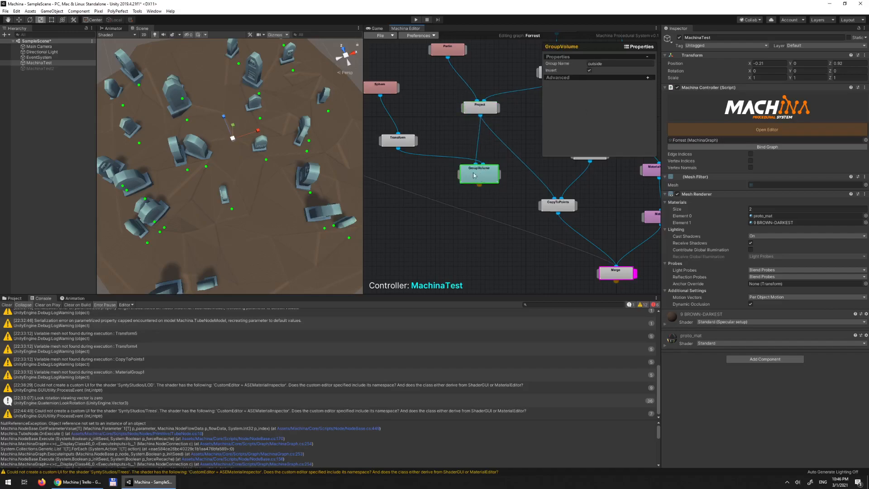
left_click(382, 89)
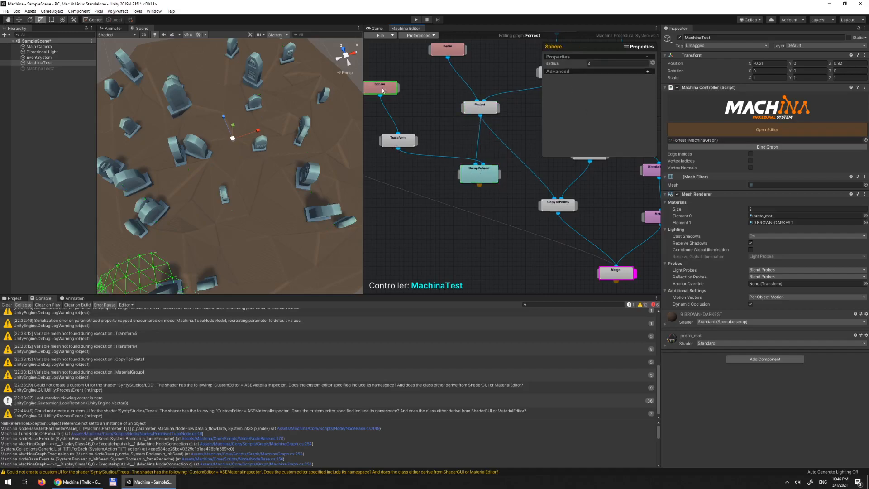
left_click(482, 180)
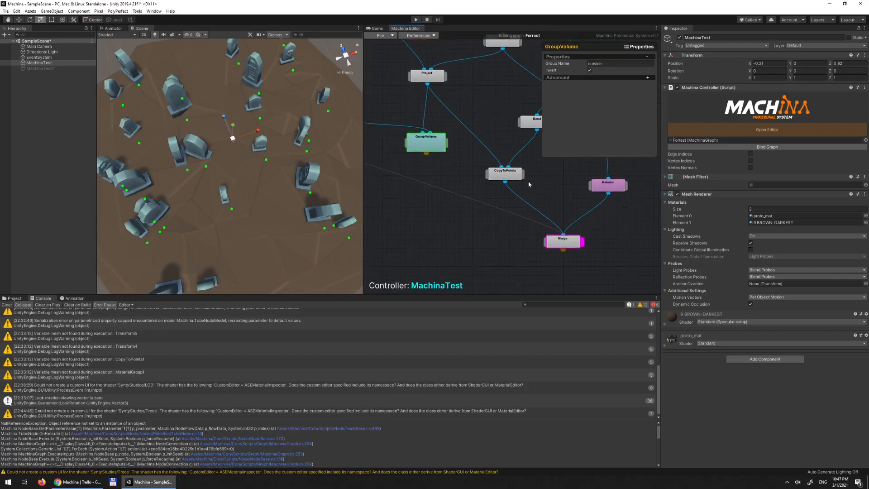
Step: Connect the GroupVolume node's output to the CopyToPoints points input and set the CopyToPoints group name to outside
middle_click_drag(476, 118, 488, 147)
left_click_drag(437, 174, 514, 200)
left_click(521, 207)
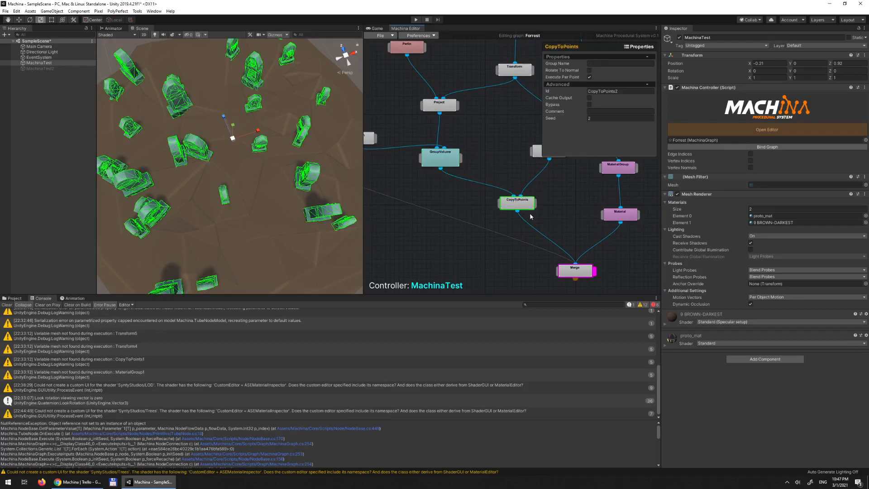
left_click_drag(296, 181, 278, 141, "alt")
left_click(607, 64)
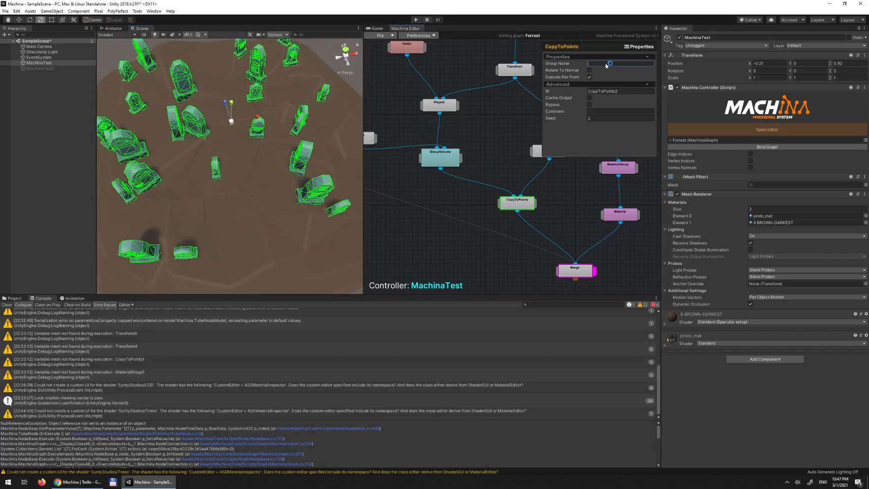
type("outside")
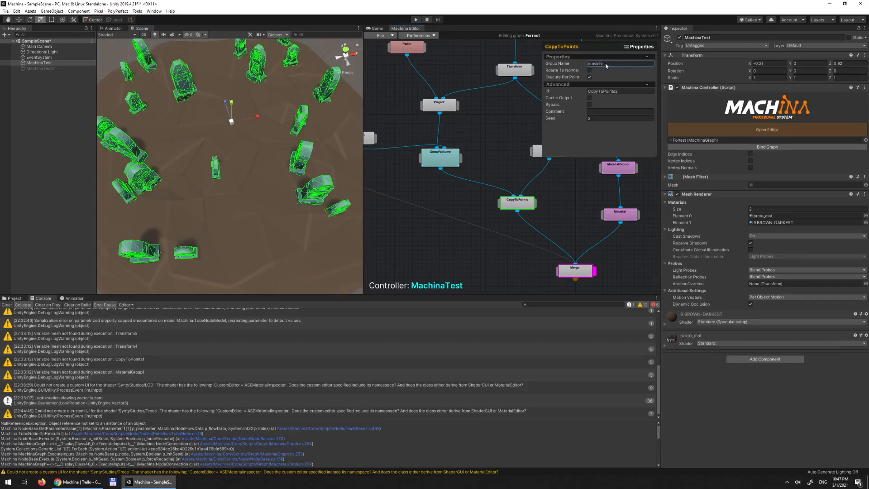
mouse_move(267, 154)
left_mouse_down("alt")
mouse_move(273, 181)
mouse_move(268, 157)
left_mouse_up("alt")
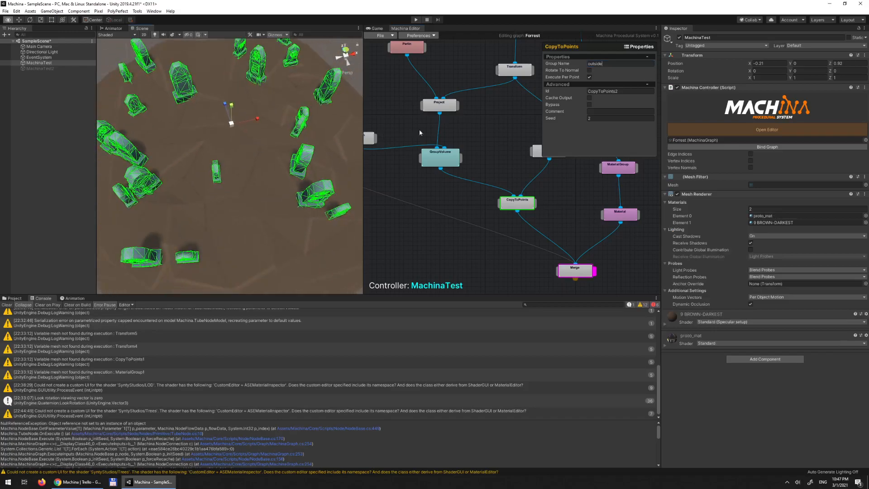
Step: Compare the GroupVolume points with the gravestones placed by the CopyToPoints node
left_click_drag(442, 159, 448, 163)
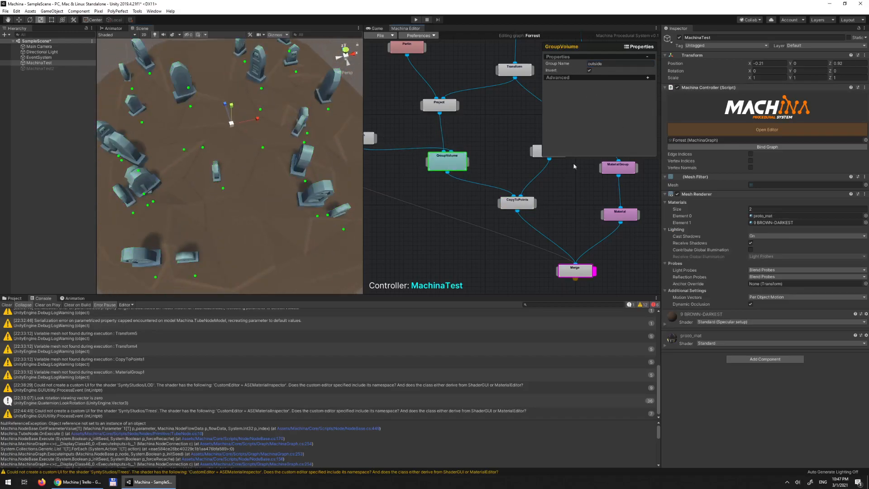
left_click_drag(254, 145, 271, 139, "alt")
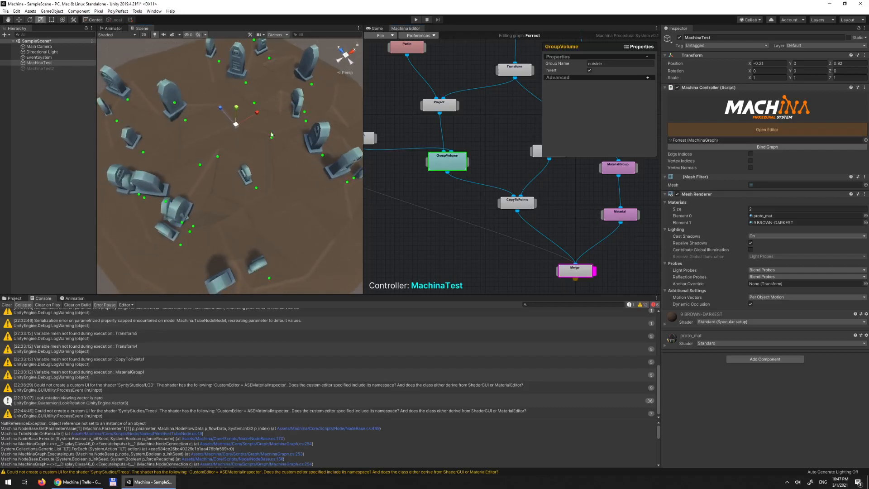
left_click(525, 204)
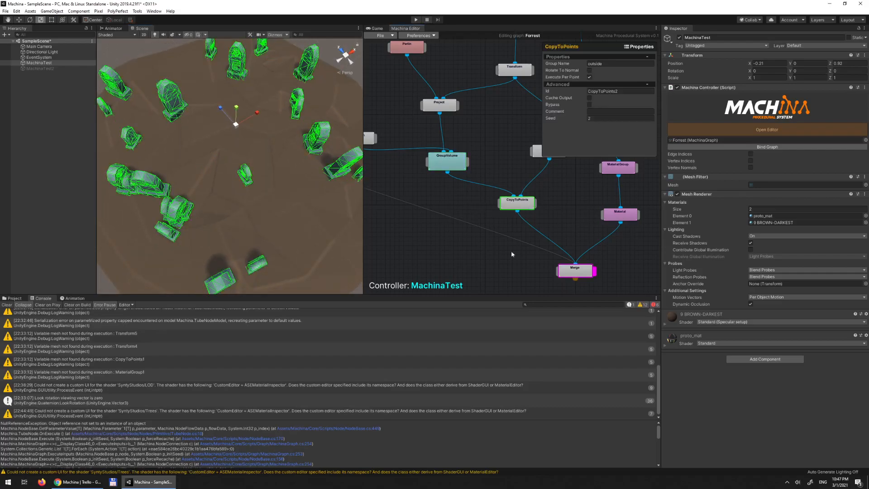
mouse_move(491, 247)
left_mouse_down("alt")
mouse_move(481, 227)
mouse_move(486, 232)
left_mouse_up("alt")
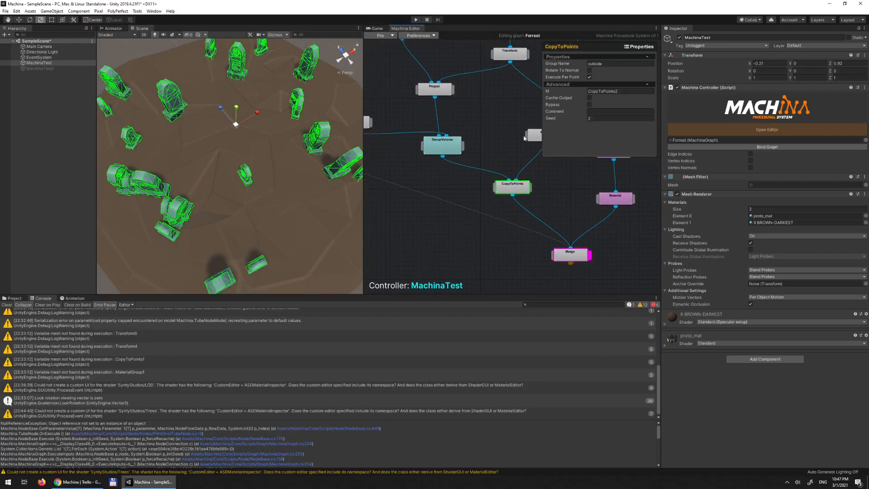
scroll(509, 161, "down", 3, "alt")
scroll(493, 136, "up", 2)
Step: Move the exclusion sphere through its Transform node to about X 7.76, Z 7.72, keeping its height
left_click(395, 143)
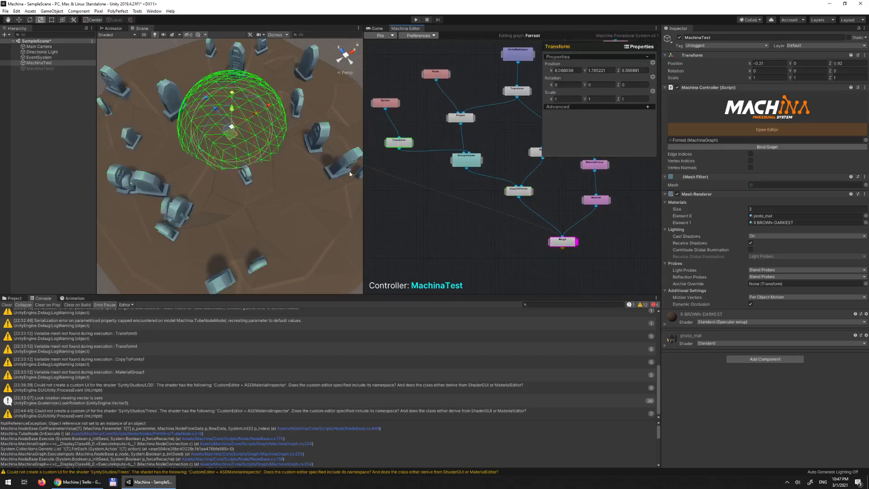
left_click_drag(217, 110, 241, 144)
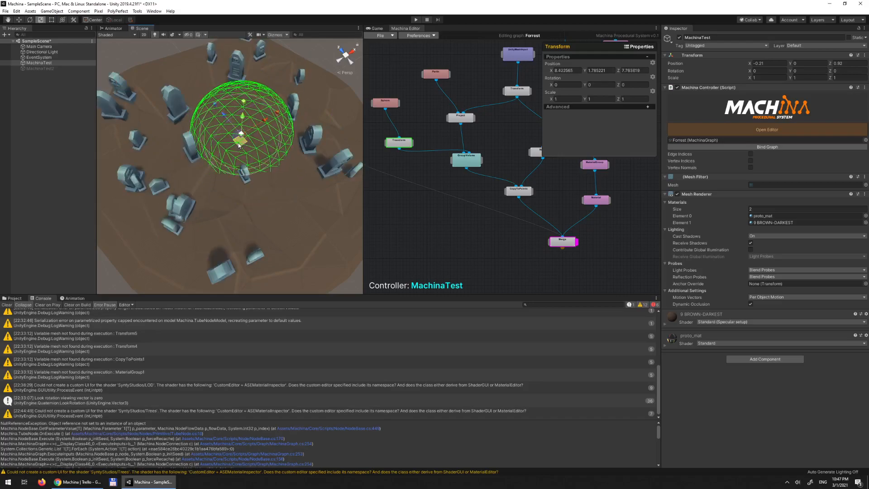
left_click_drag(239, 145, 273, 192)
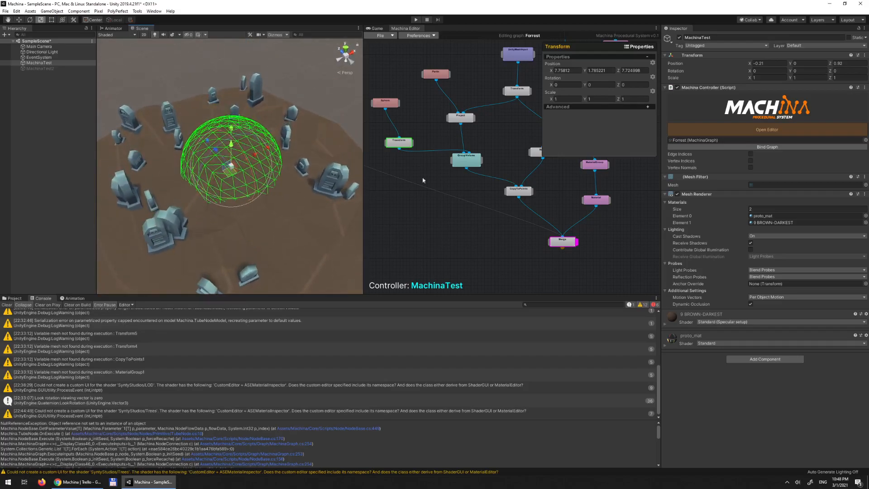
Step: Activate the connection from the tomb mesh's Transform node to the Merge node
left_click_drag(403, 177, 439, 186, "alt")
left_click(408, 125)
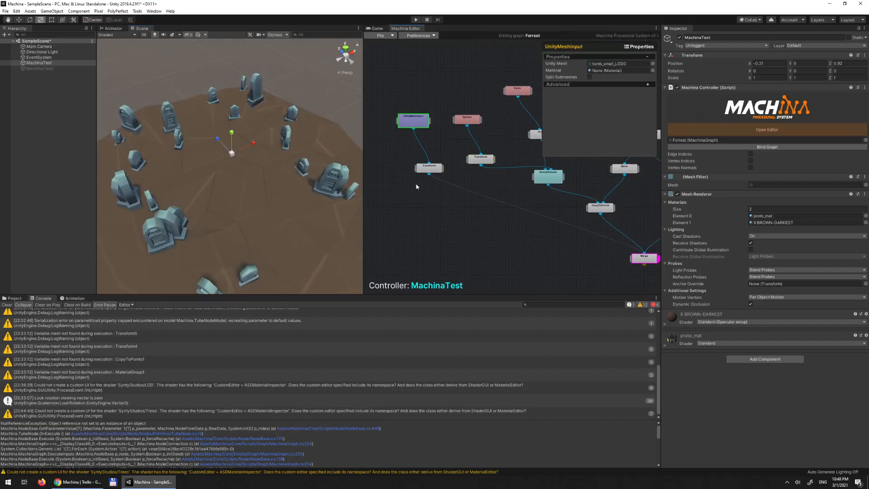
right_click(451, 204)
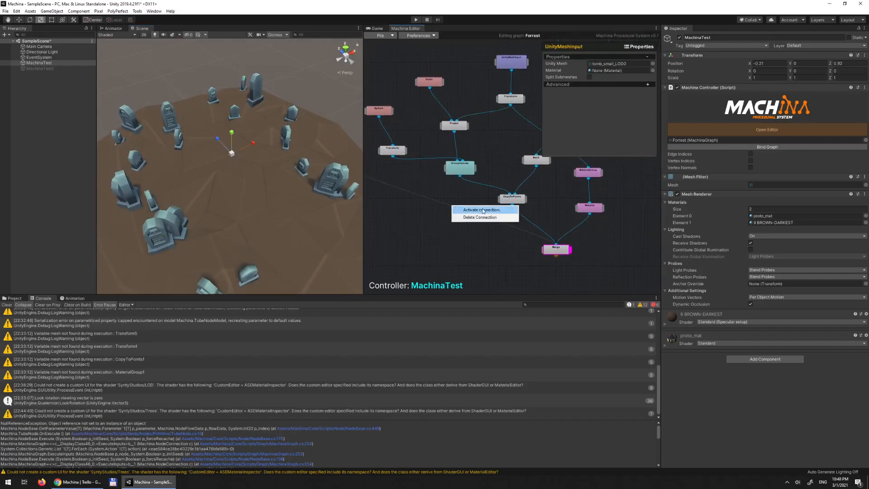
left_click(485, 209)
mouse_move(265, 193)
left_mouse_down("alt")
mouse_move(378, 258)
mouse_move(253, 195)
mouse_move(271, 190)
left_mouse_up("alt")
Step: Move the exclusion sphere across the terrain through its Transform node and view the tomb among the gravestones
left_click(396, 152)
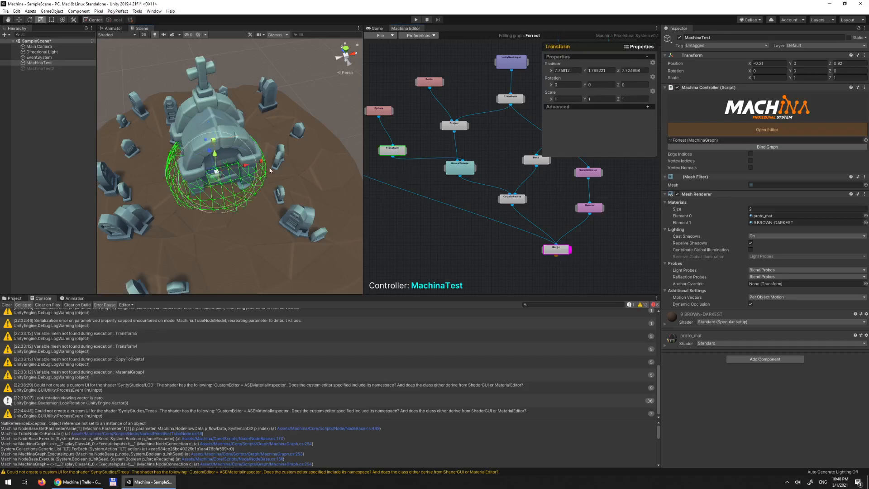
left_click_drag(206, 182, 251, 177)
scroll(310, 194, "up", 2)
key("r")
left_click(420, 134)
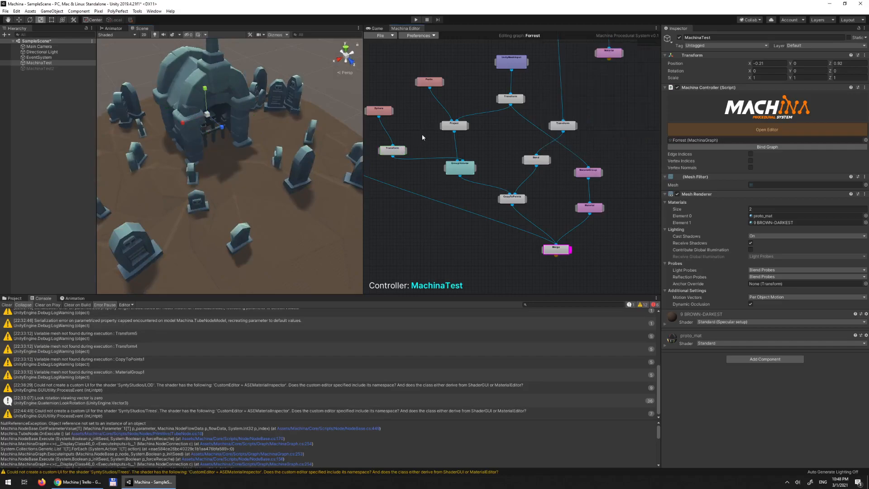
Step: Inspect the position reference in the tomb's Transform node that ties it to the sphere's Transform
middle_click_drag(422, 134, 478, 110)
left_click(447, 125)
left_click(400, 137)
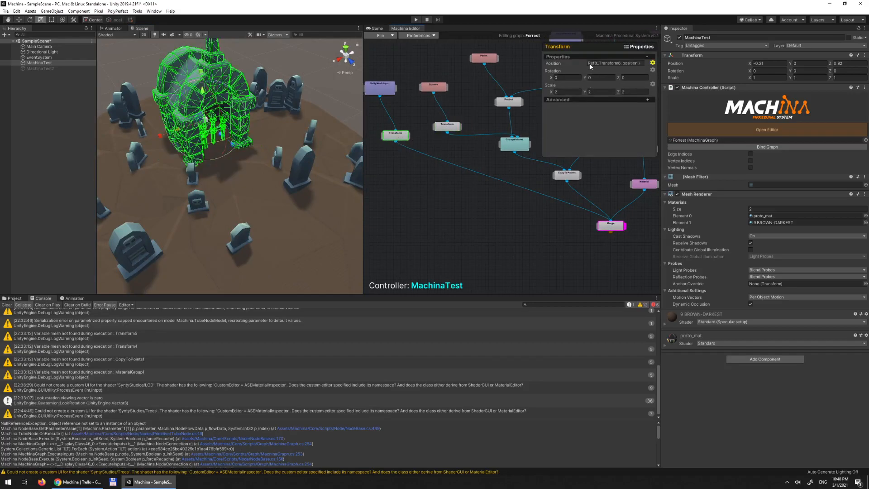
left_click_drag(223, 175, 317, 172, "alt")
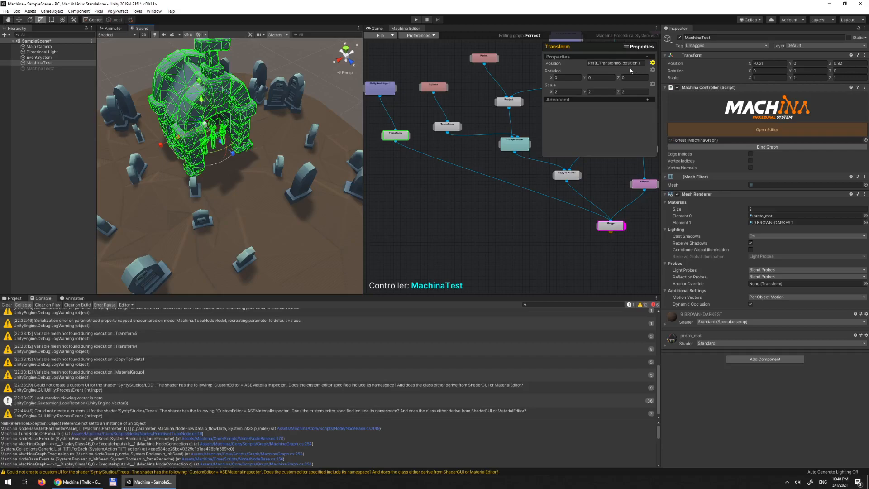
Step: Turn on the display of node IDs in the Machina graph editor
left_click(448, 128)
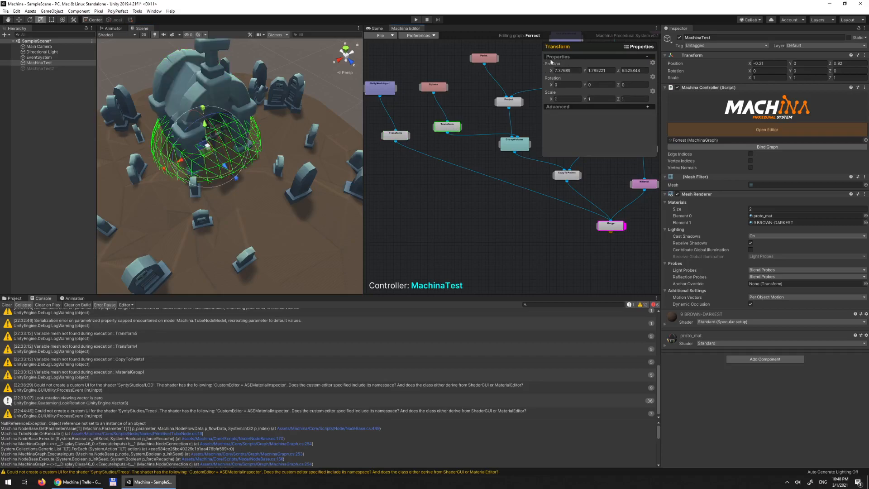
scroll(456, 113, "up", 4)
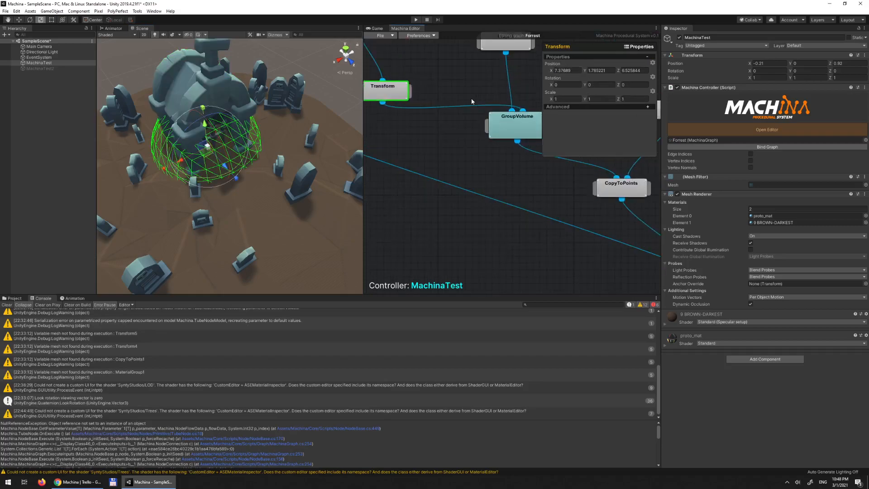
left_click(427, 35)
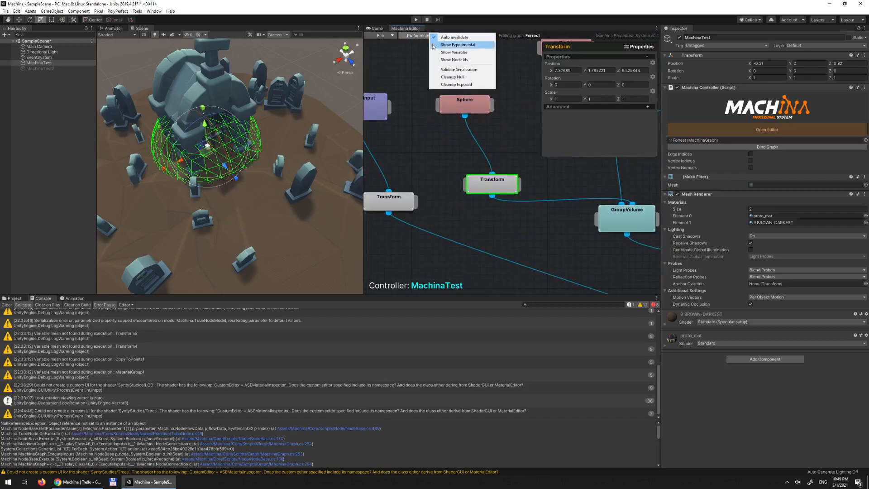
left_click(454, 59)
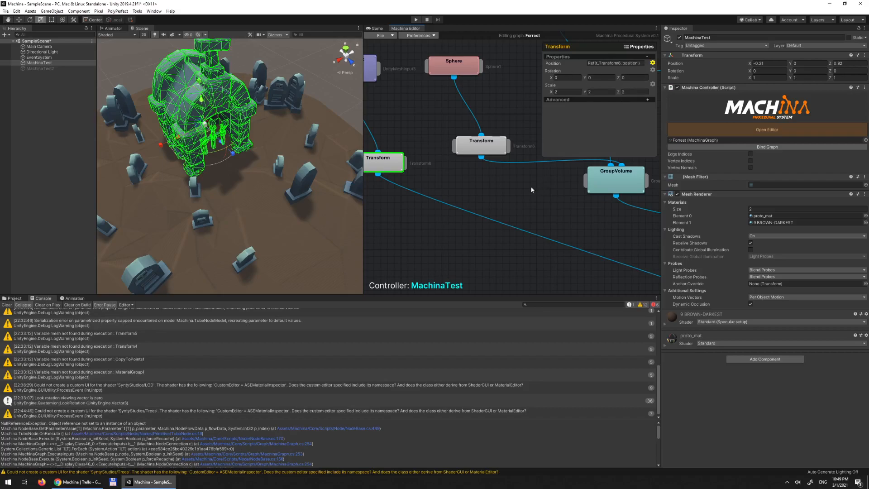
Step: Move the exclusion sphere through its Transform node to about X 7.78, Z 7.73, and select the tomb's Transform node
middle_click_drag(534, 187, 503, 196)
left_click(461, 157)
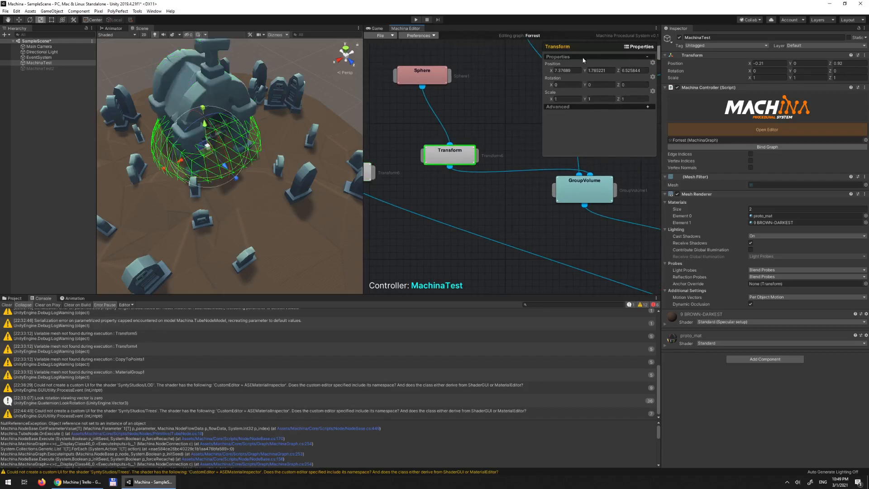
mouse_move(208, 149)
left_mouse_down()
mouse_move(221, 160)
mouse_move(190, 137)
mouse_move(186, 152)
mouse_move(207, 146)
left_mouse_up()
middle_click_drag(396, 202, 462, 189)
left_click(418, 160)
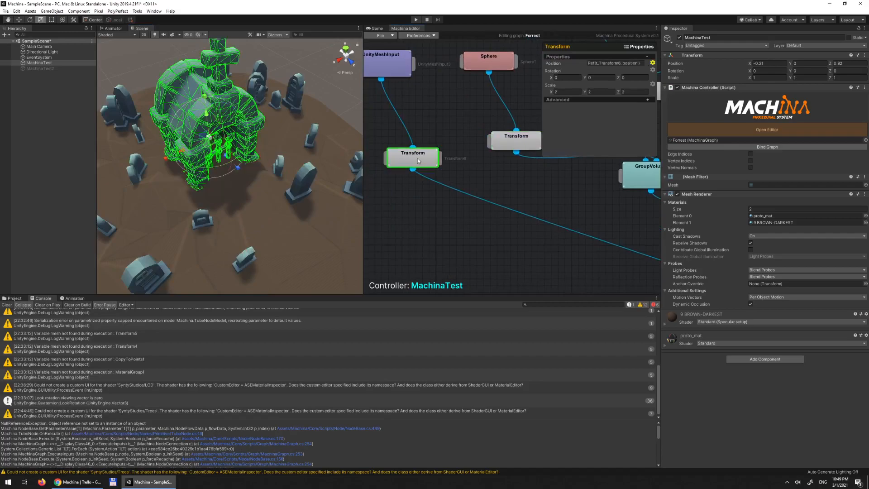
Step: Compare the Position reference in the tomb's Transform node with the node ID and position of the sphere's Transform node
middle_click_drag(541, 194, 510, 205)
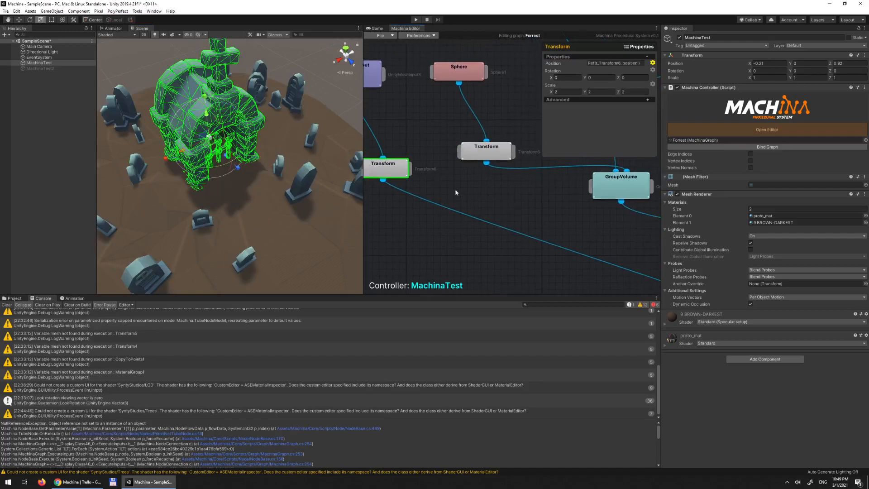
middle_click_drag(453, 191, 475, 186)
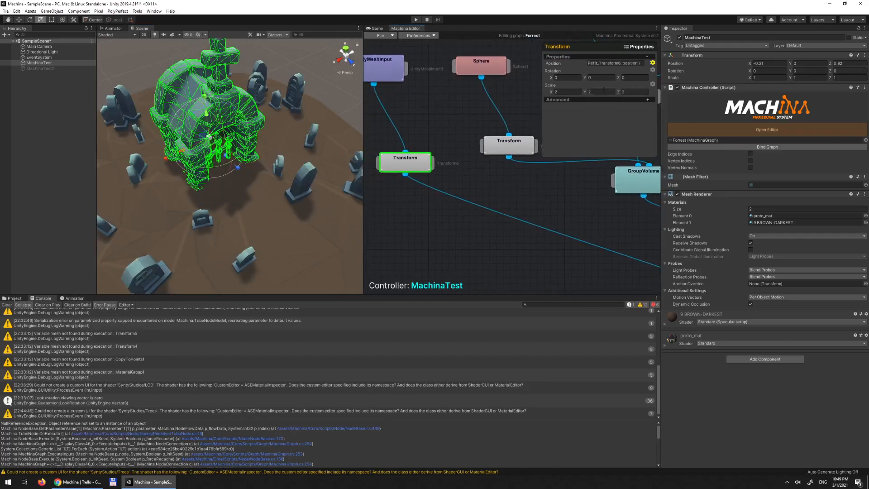
left_click(510, 146)
left_click(415, 162)
mouse_move(533, 194)
middle_mouse_down()
mouse_move(515, 228)
mouse_move(539, 200)
middle_mouse_up()
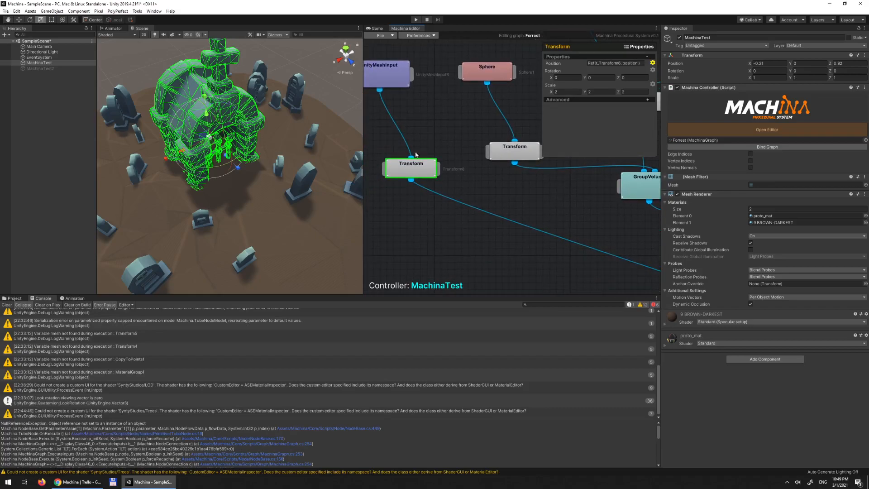
left_click(470, 144)
left_click(520, 153)
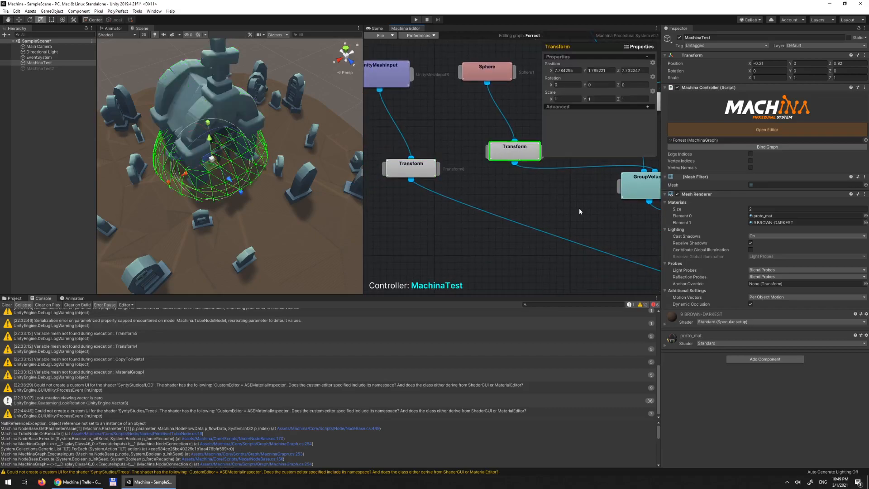
left_click(418, 171)
middle_click_drag(548, 195, 530, 208)
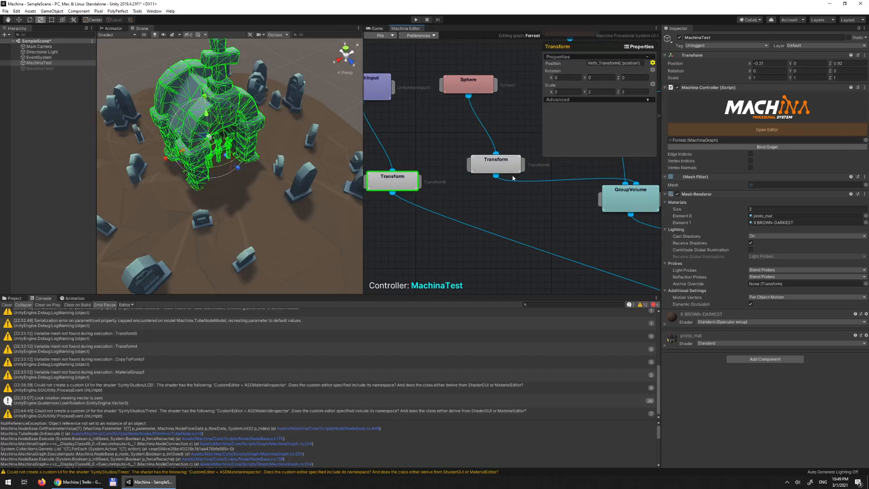
left_click(500, 163)
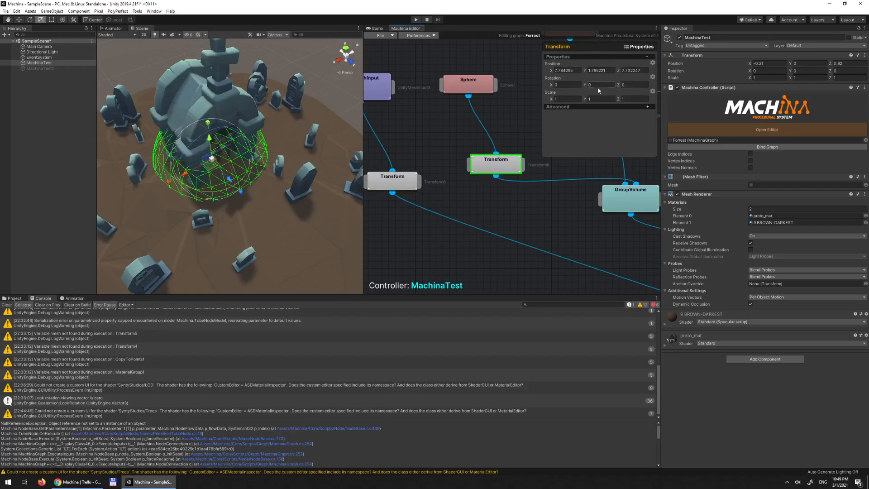
left_click(415, 181)
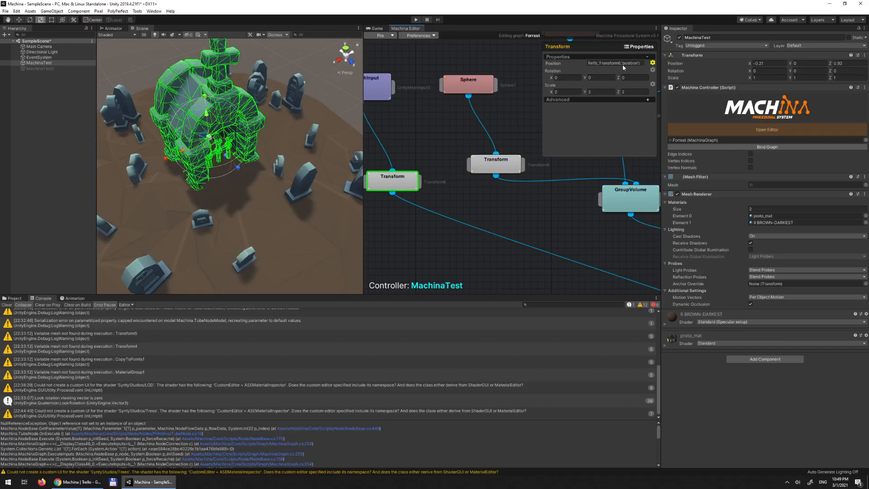
left_click(506, 167)
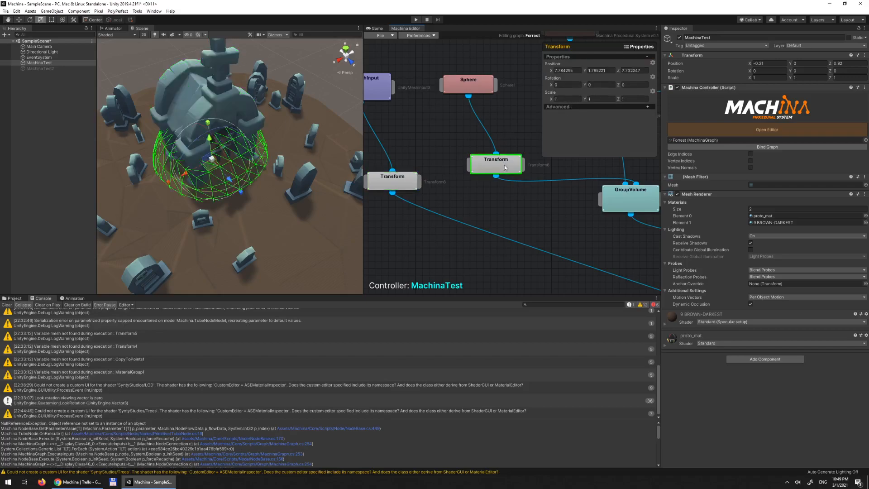
Step: Examine the Sphere node's radius and the sphere's Transform settings, and review how the tomb's Transform node references them
middle_click_drag(516, 133, 492, 192)
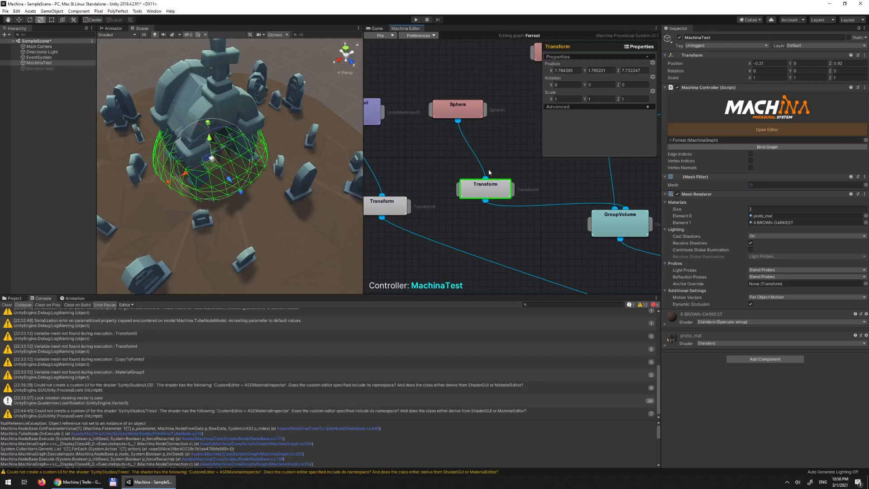
left_click(382, 207)
left_click(491, 193)
left_click(471, 116)
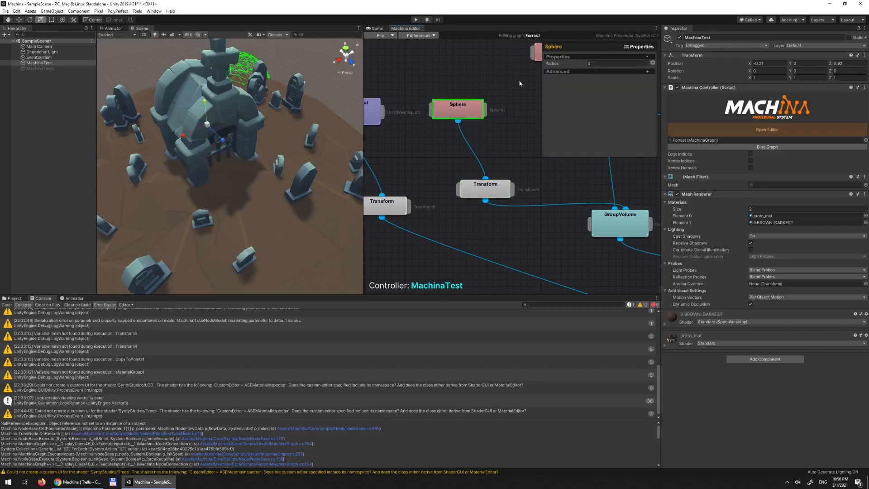
left_click(500, 197)
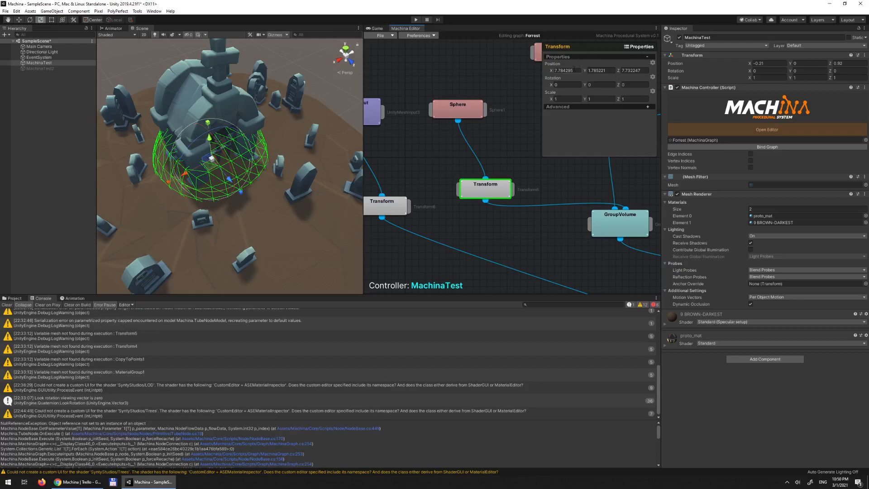
middle_click_drag(514, 166, 531, 137)
left_click(404, 179)
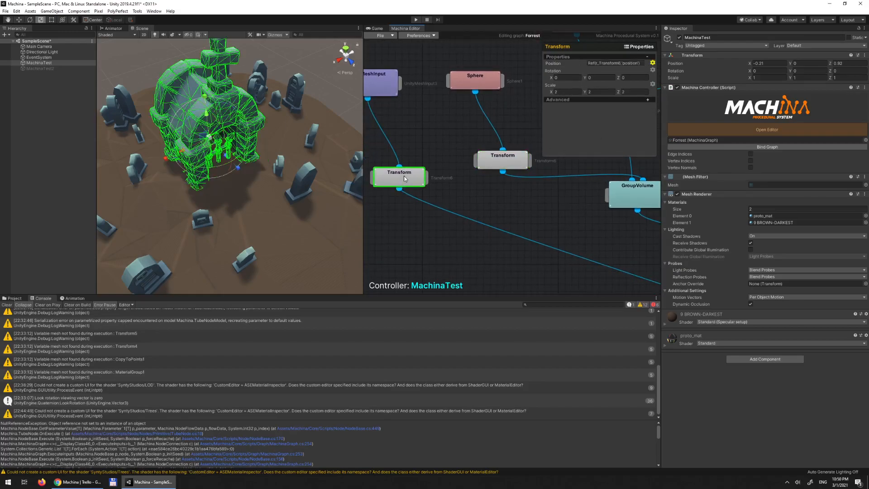
middle_click_drag(440, 149, 452, 151)
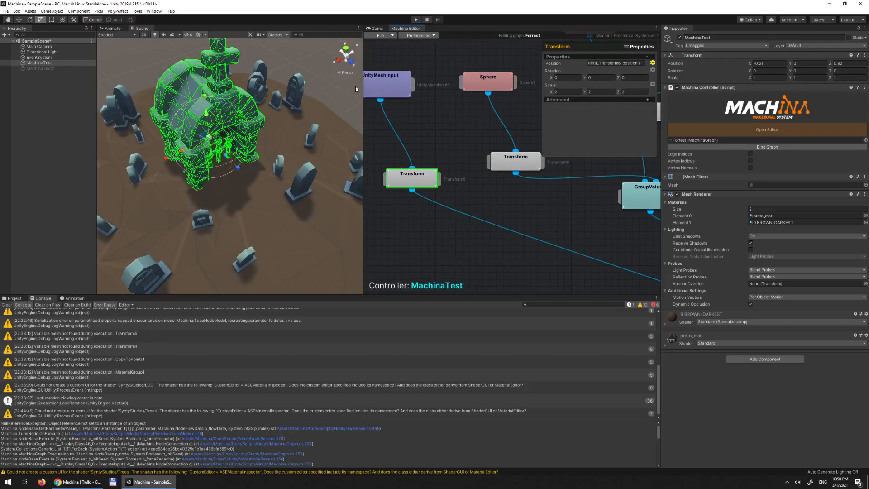
middle_click_drag(422, 146, 452, 160)
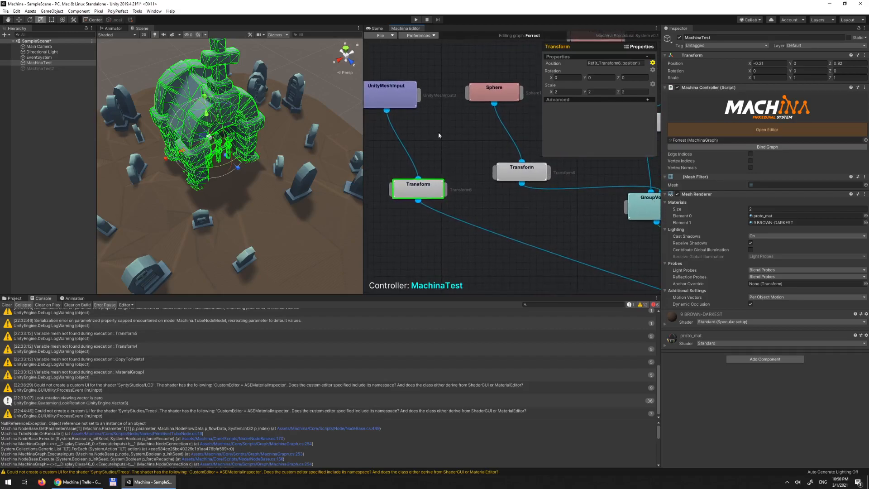
middle_click_drag(437, 146, 487, 153)
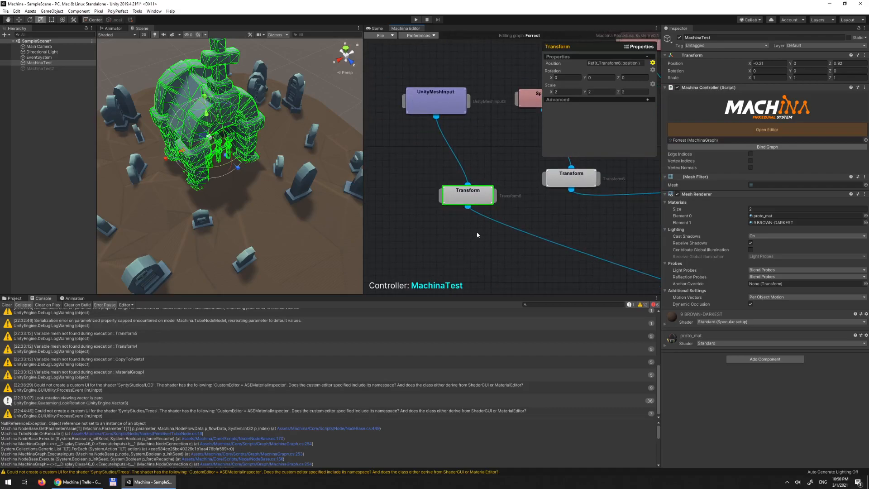
middle_click_drag(578, 239, 529, 233)
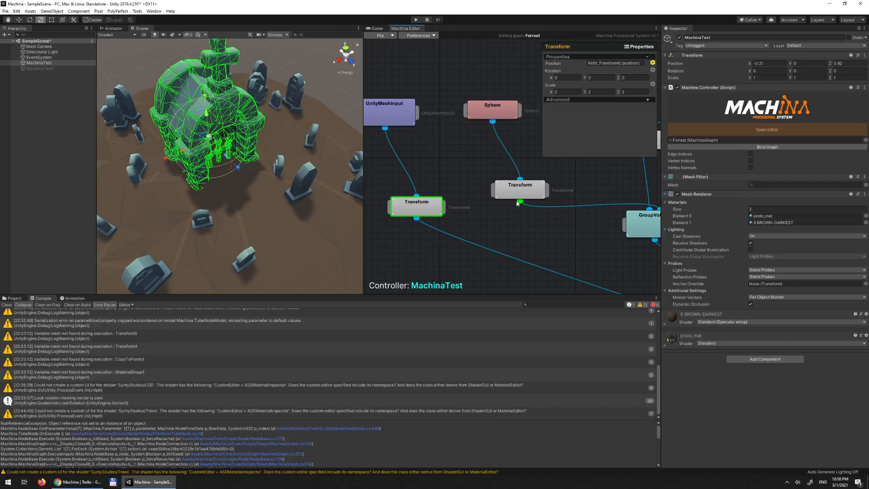
middle_click_drag(508, 232, 540, 247)
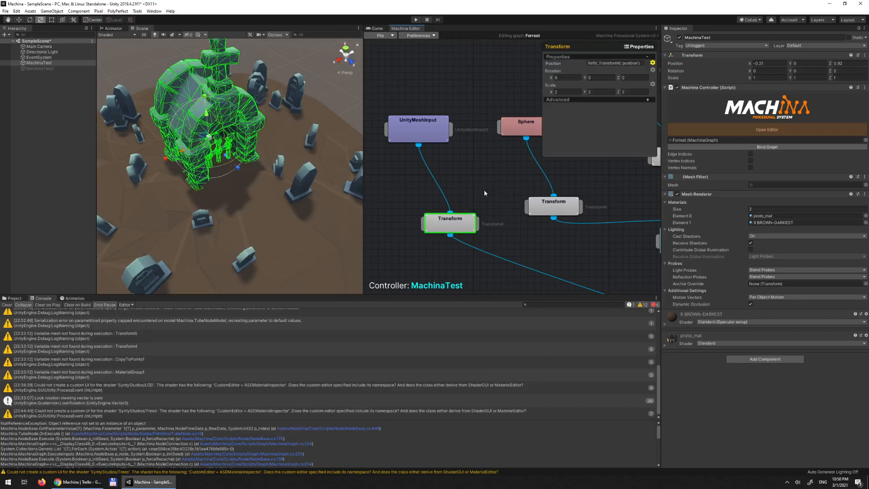
middle_click_drag(487, 198, 475, 190)
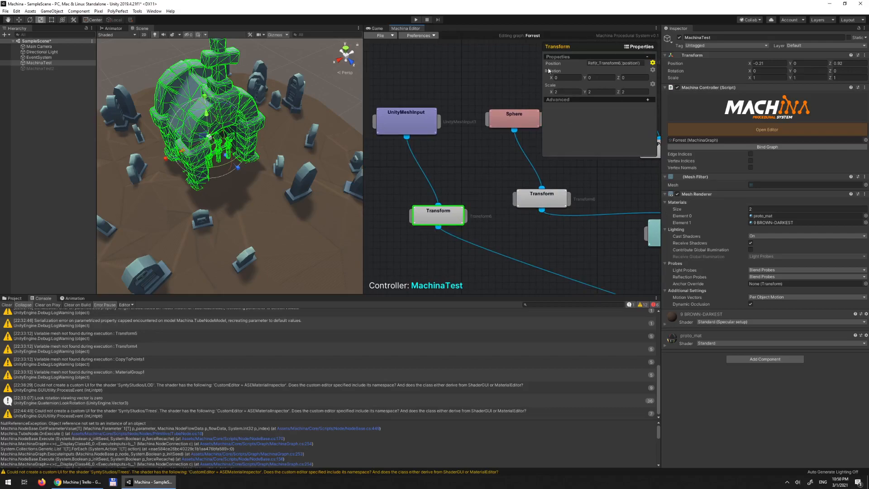
middle_click_drag(476, 187, 404, 177)
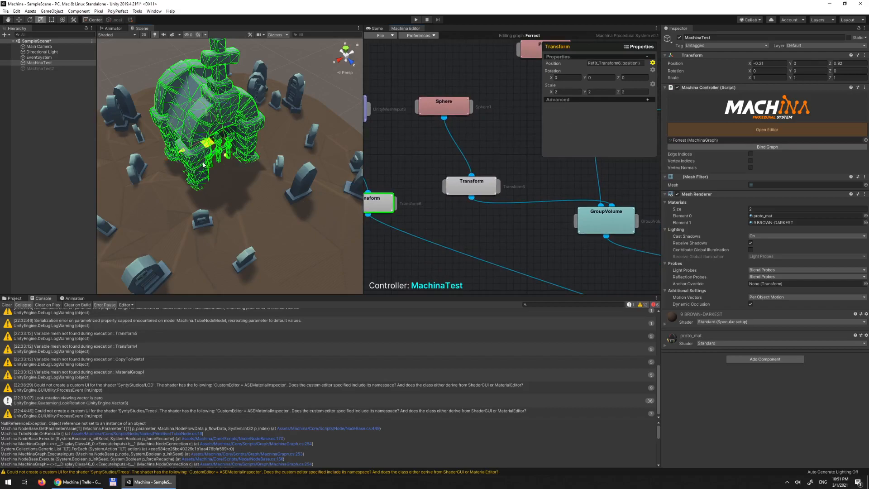
Step: Try to move the tomb directly in the scene through its own Transform node
left_click(462, 186)
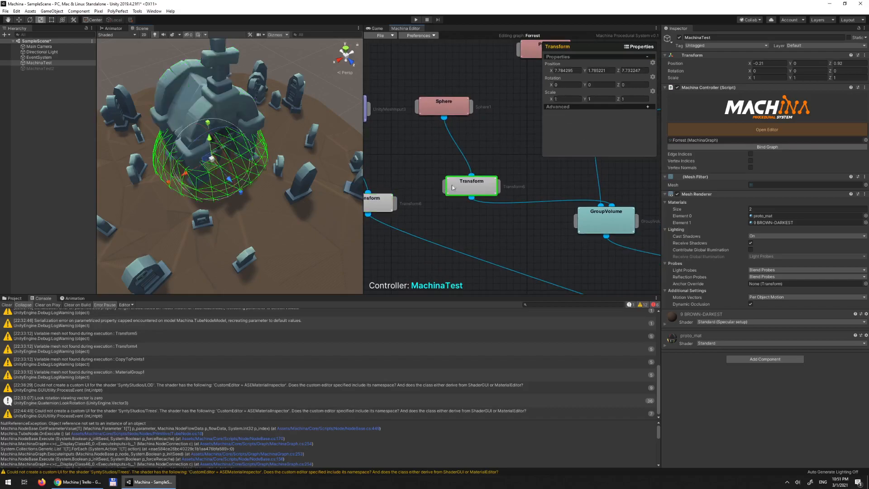
left_click(374, 202)
left_click_drag(207, 143, 195, 160)
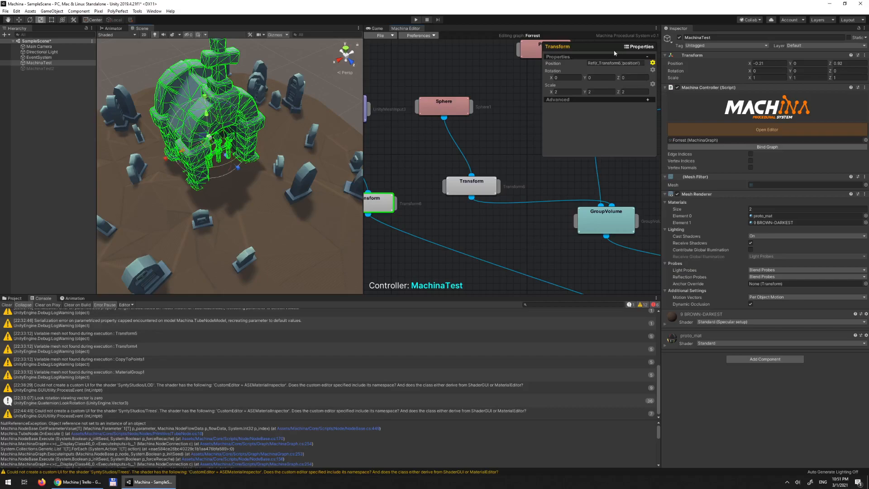
Step: Move the exclusion sphere through its Transform node to about X 7.75, Z 8.49, keeping its height
left_click(474, 191)
left_click_drag(212, 160, 228, 208)
left_click_drag(259, 178, 218, 164)
scroll(272, 192, "down", 3)
scroll(277, 195, "down", 4)
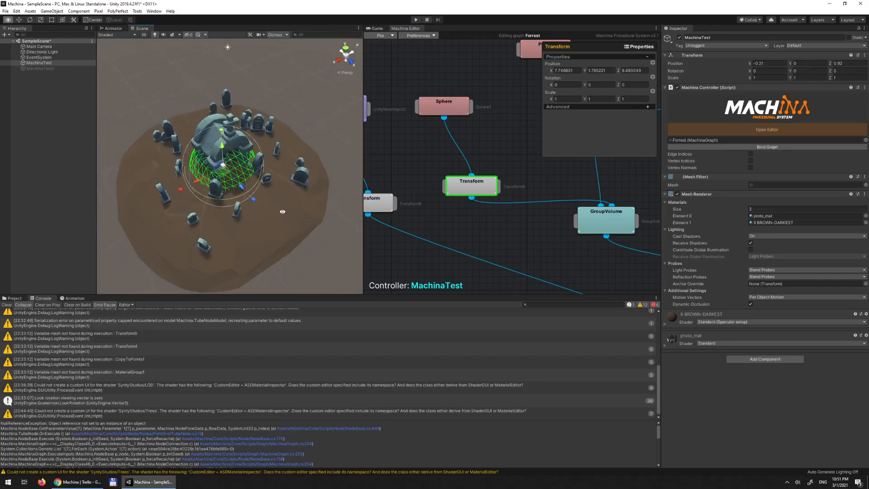
Step: Clear the node selection and view the tomb and surrounding gravestones from a lower angle in the scene
left_click_drag(279, 202, 300, 90, "alt")
left_click(495, 238)
mouse_move(272, 204)
left_mouse_down("alt")
mouse_move(272, 123)
mouse_move(270, 190)
left_mouse_up("alt")
right_click_drag(270, 190, 122, 109, "alt")
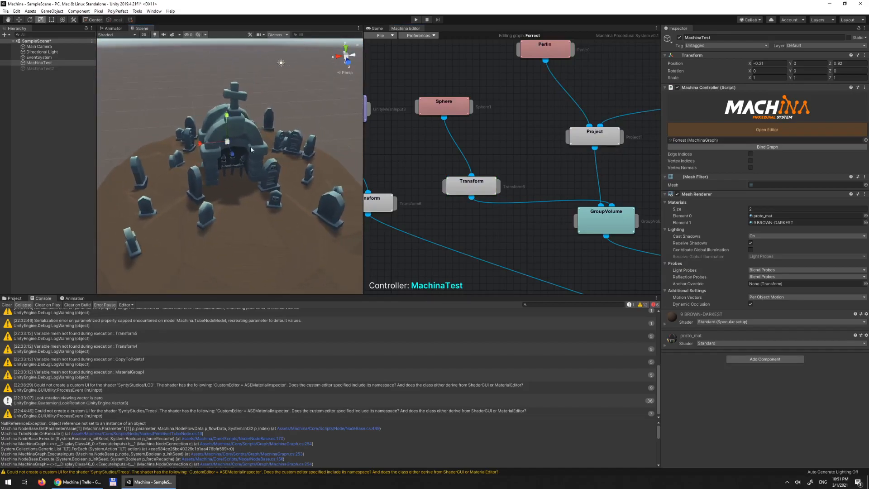
left_click_drag(283, 219, 300, 224, "alt")
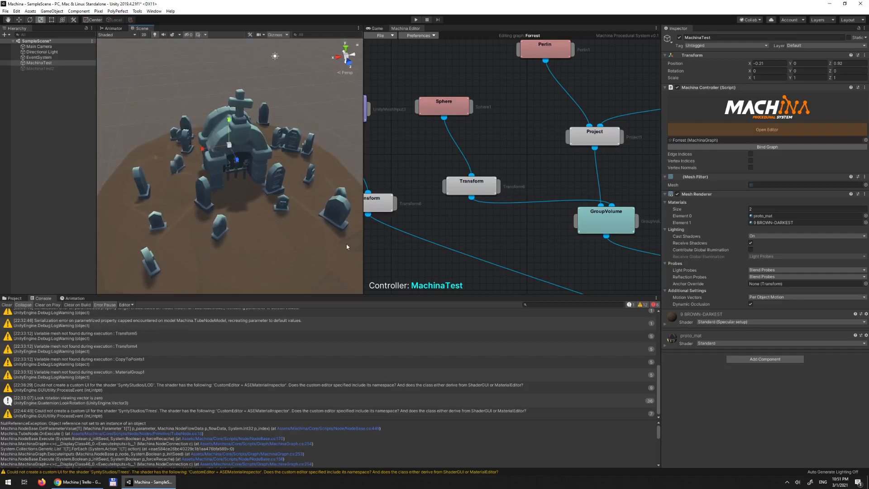
middle_click_drag(298, 186, 300, 169)
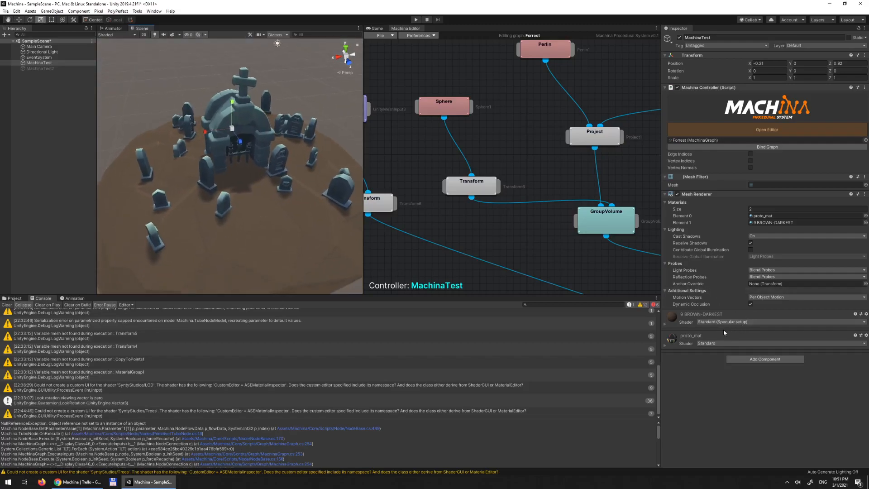
Step: Look over the Forrest graph from the Merge node up to the Switch node and its UnityMeshInput nodes
scroll(552, 268, "down", 6)
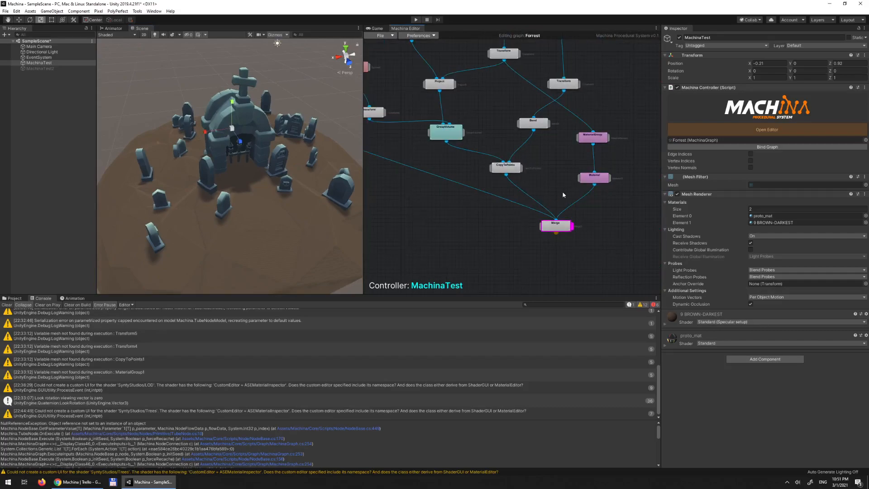
scroll(526, 176, "up", 8)
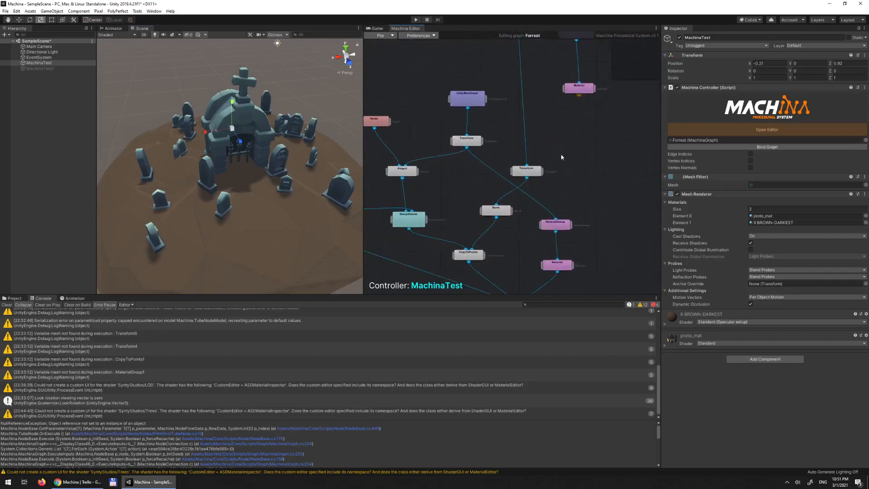
scroll(588, 163, "down", 4)
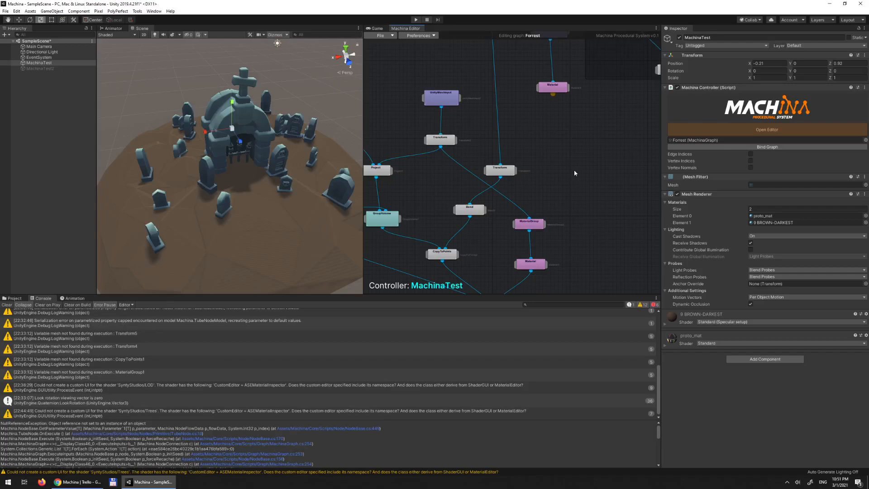
scroll(574, 172, "down", 2)
scroll(574, 172, "up", 3)
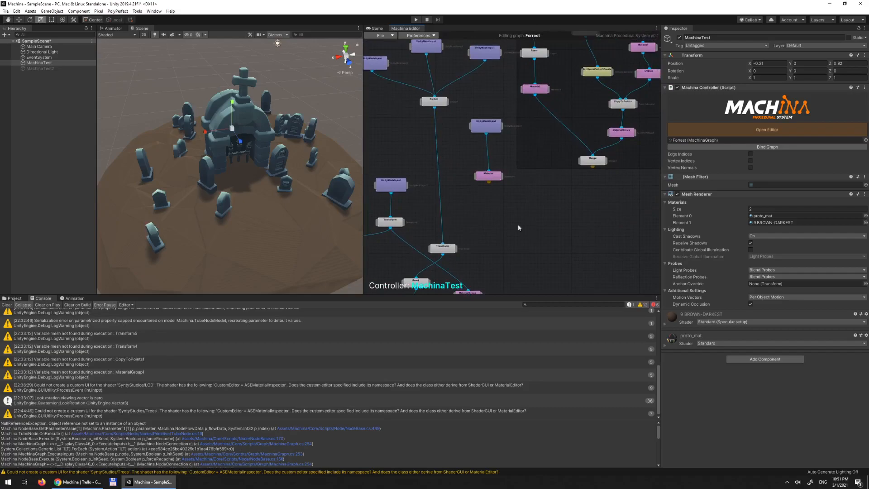
left_click_drag(483, 177, 481, 177)
left_click(571, 235)
middle_click_drag(558, 210, 509, 232)
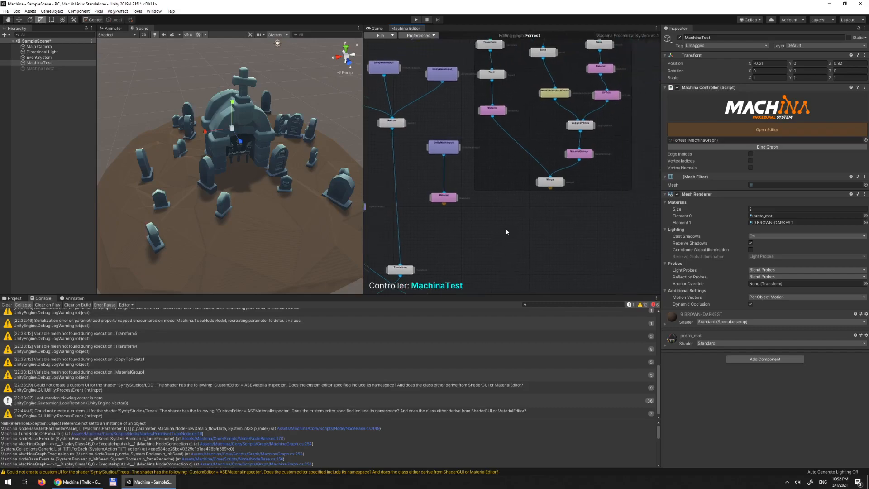
scroll(509, 231, "down", 1)
scroll(477, 171, "up", 3)
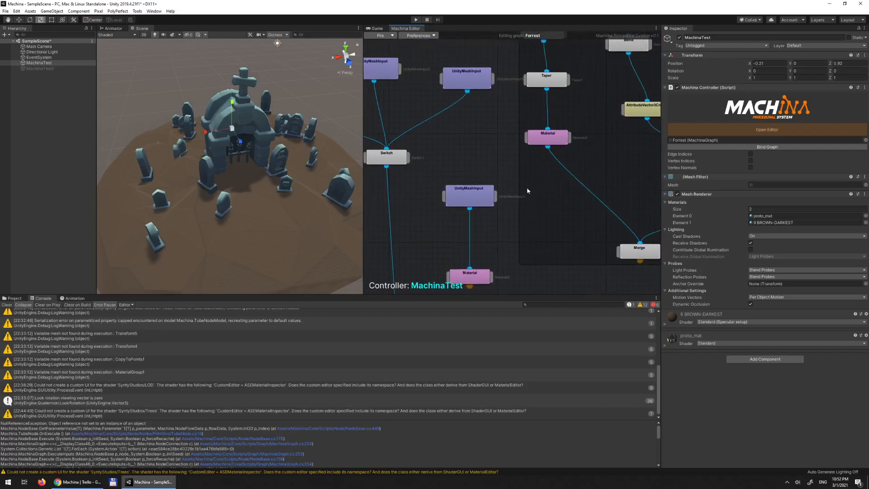
middle_click_drag(512, 190, 561, 150)
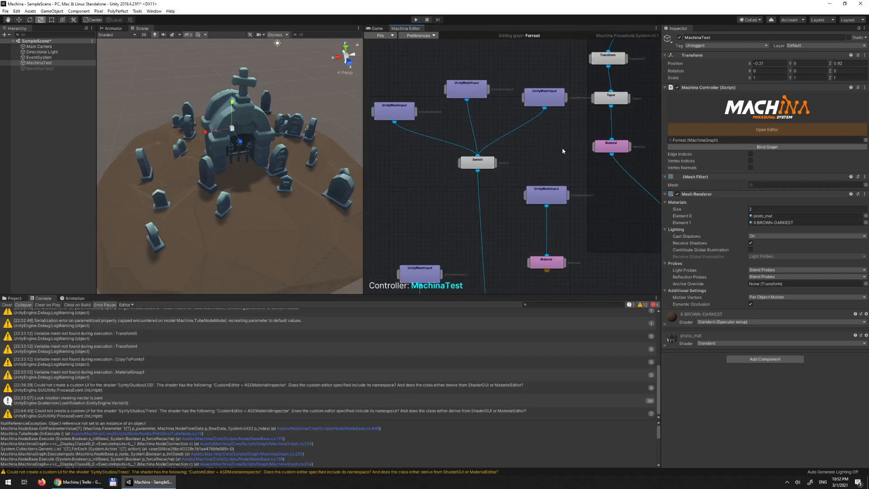